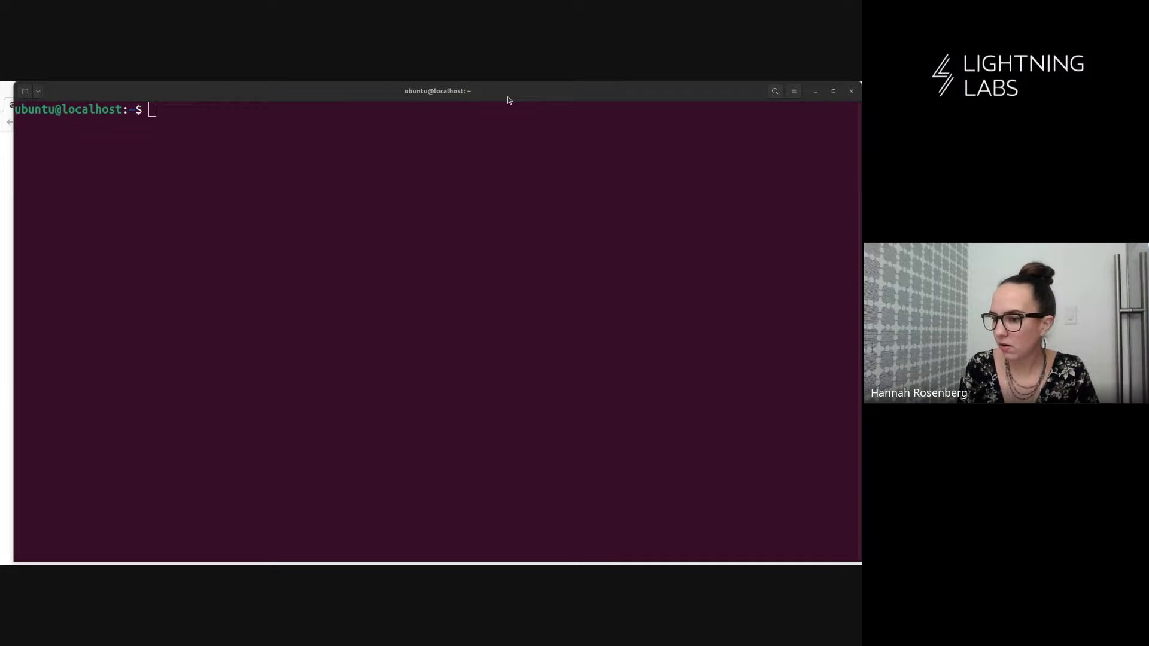
- Maximize the terminal window and focus its empty shell prompt
left_click_drag(507, 98, 493, 97)
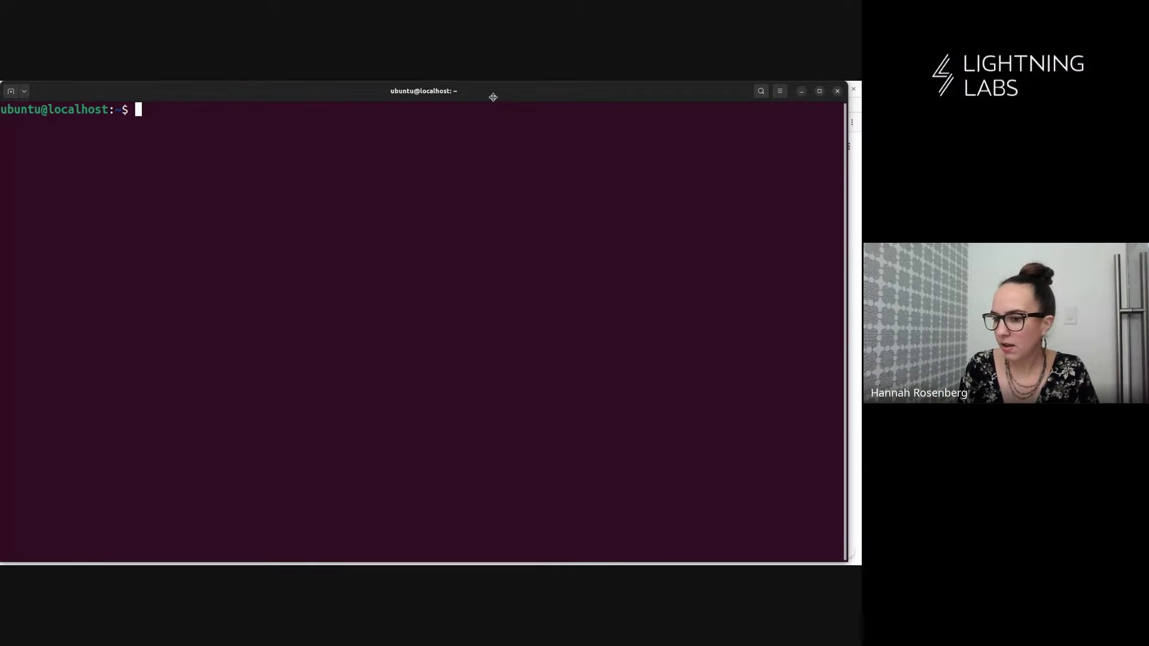
left_click(819, 91)
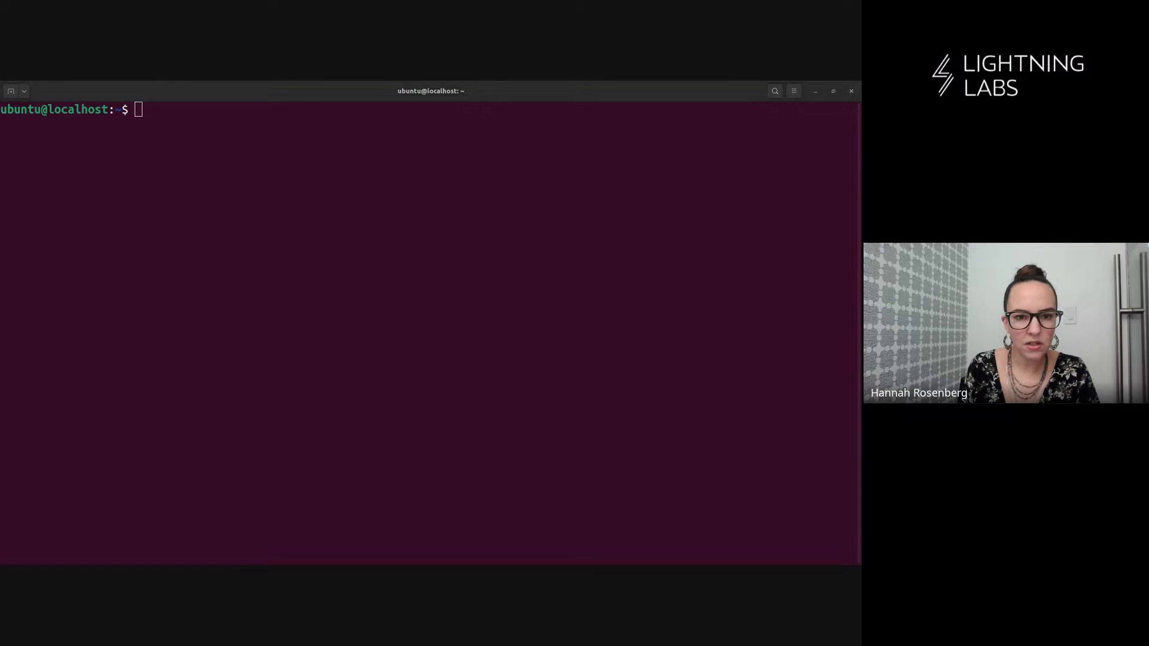
left_click(214, 509)
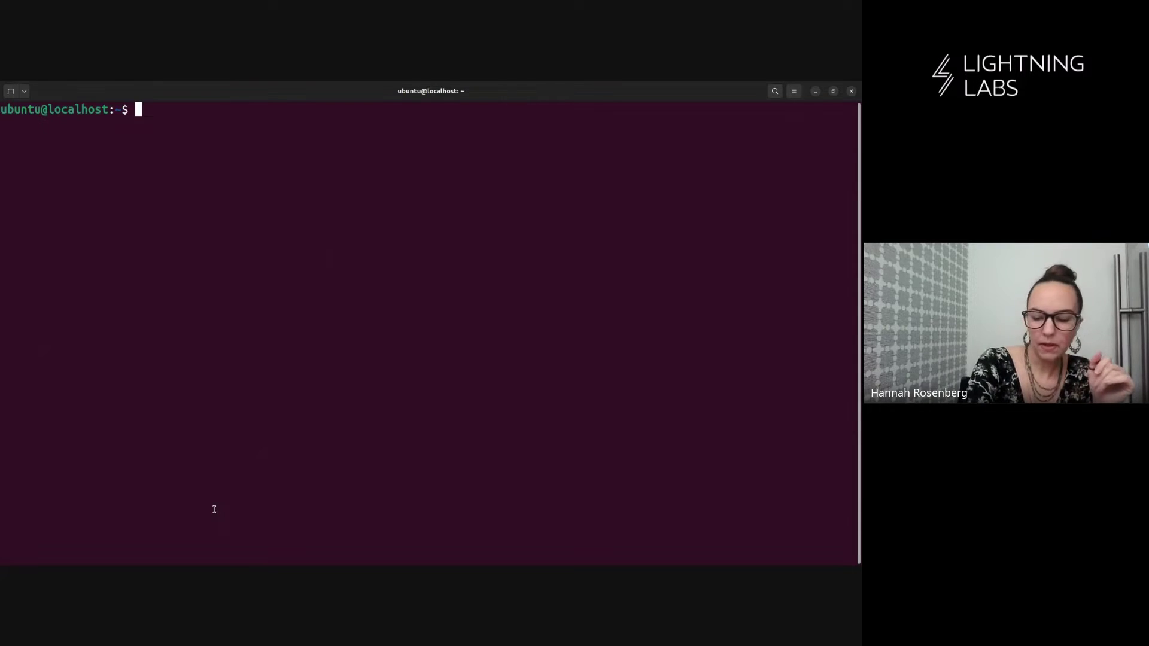
- Run go version and node -v to confirm Go 1.21.3 and Node v21.5.0
type("go version")
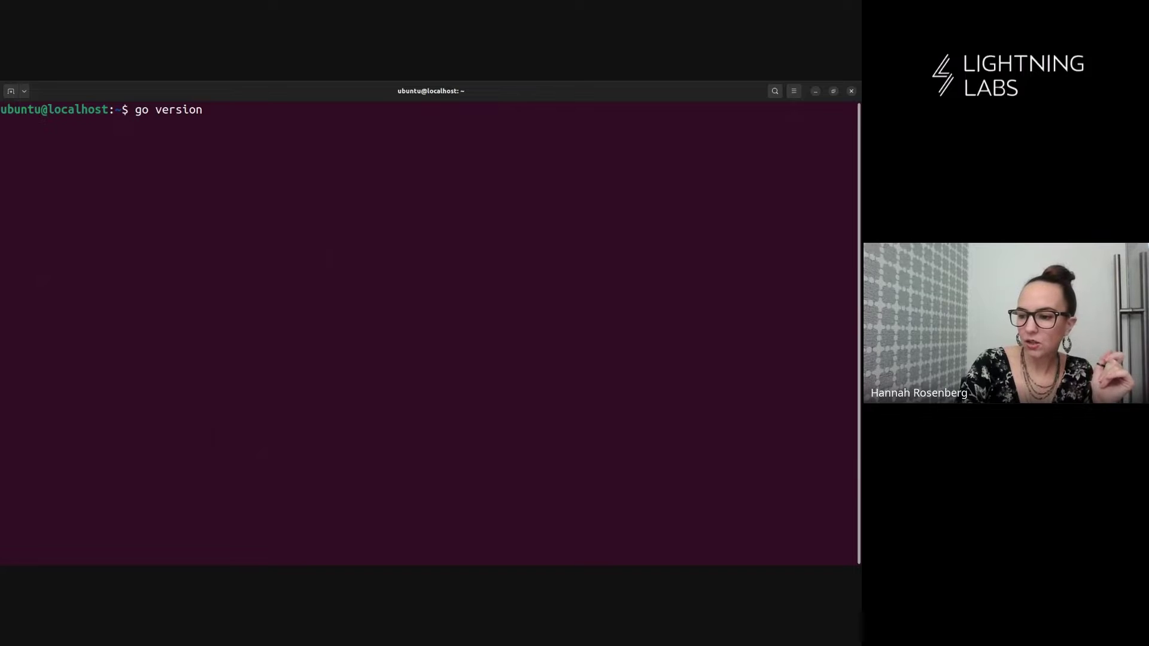
key("Return")
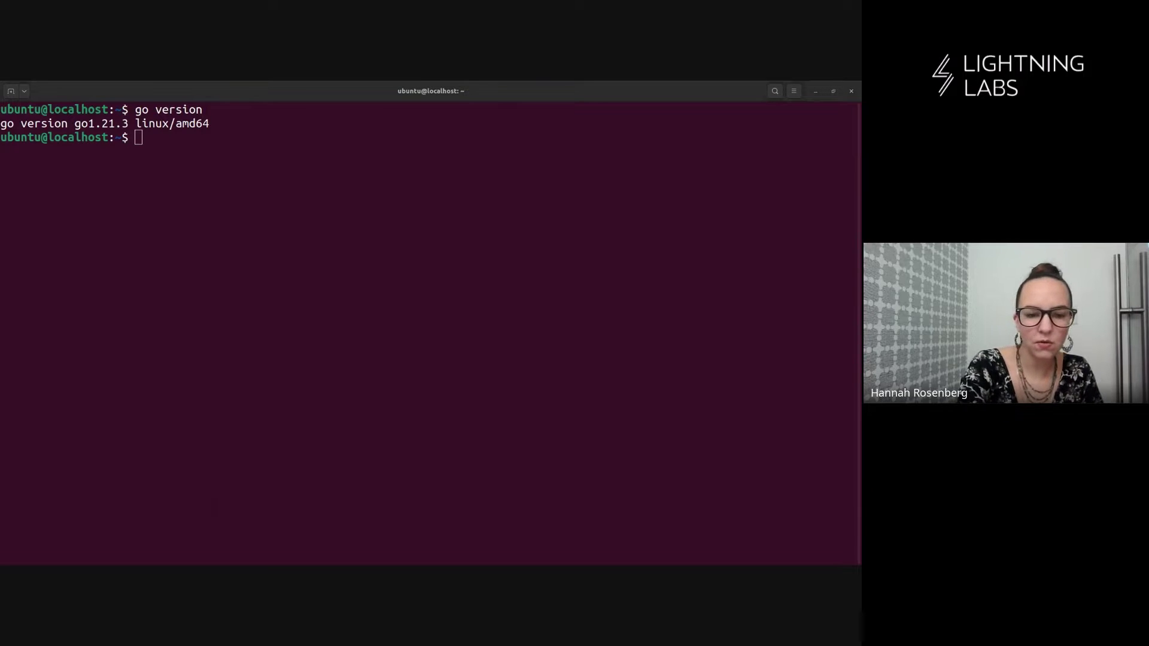
left_click(136, 393)
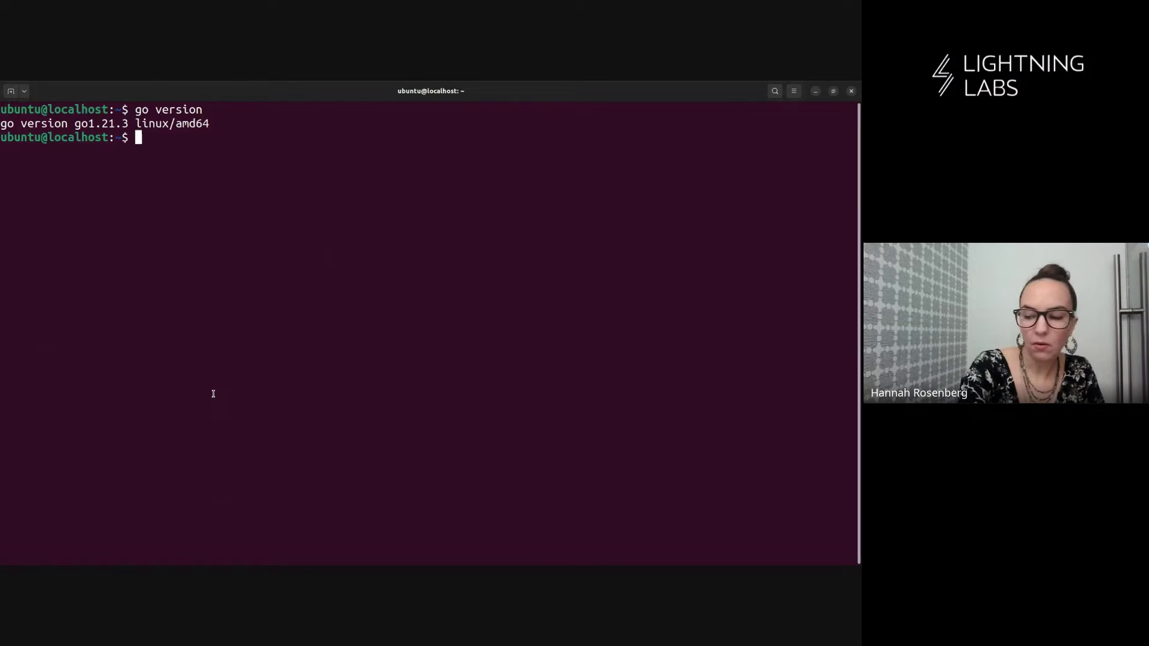
type("node -v")
key("Return")
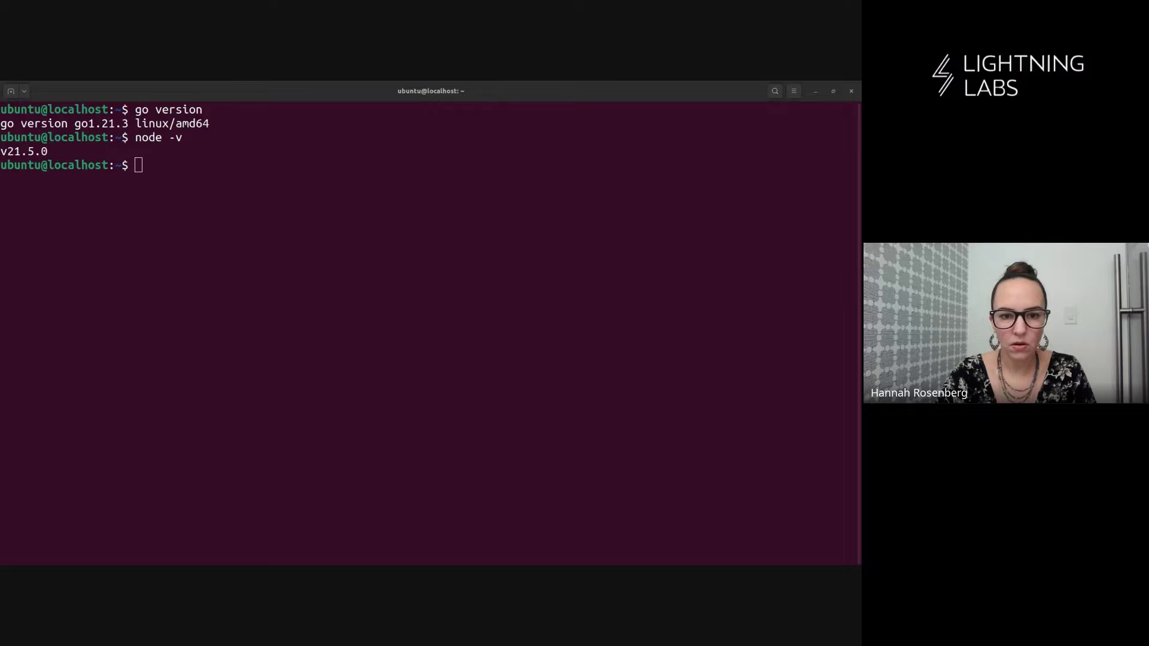
- List listening ports with sudo lsof -n -P -i | grep LISTEN, entering the sudo password
left_click(54, 393)
type("sudo lsof -n -P -i | grep LISTEN")
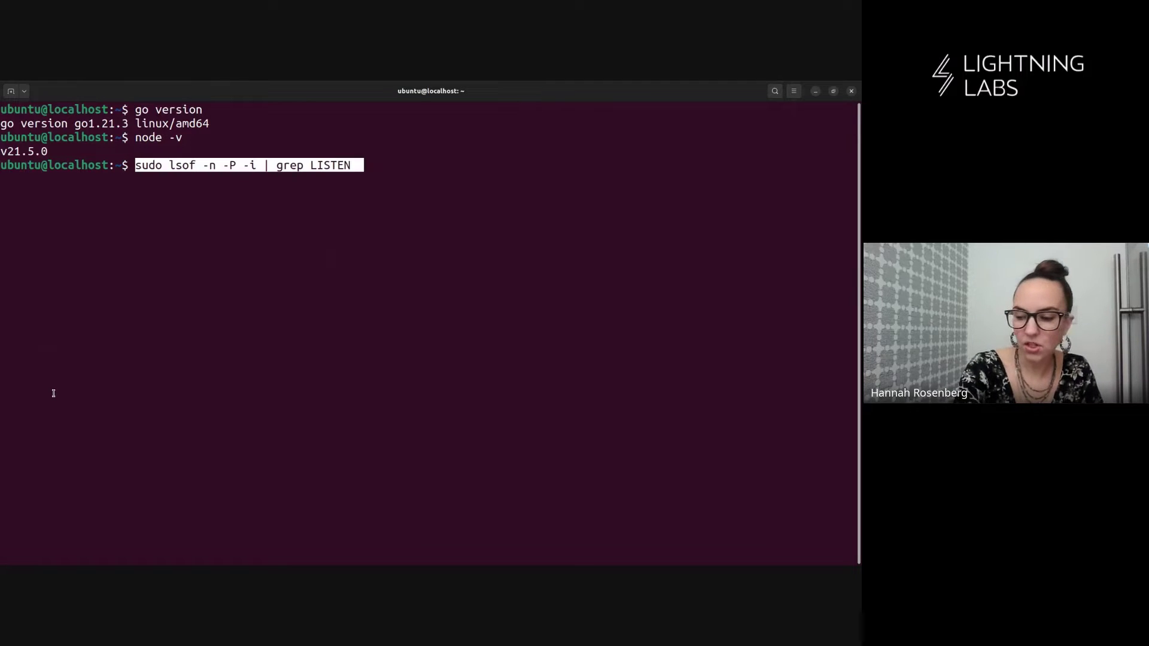
key("Return")
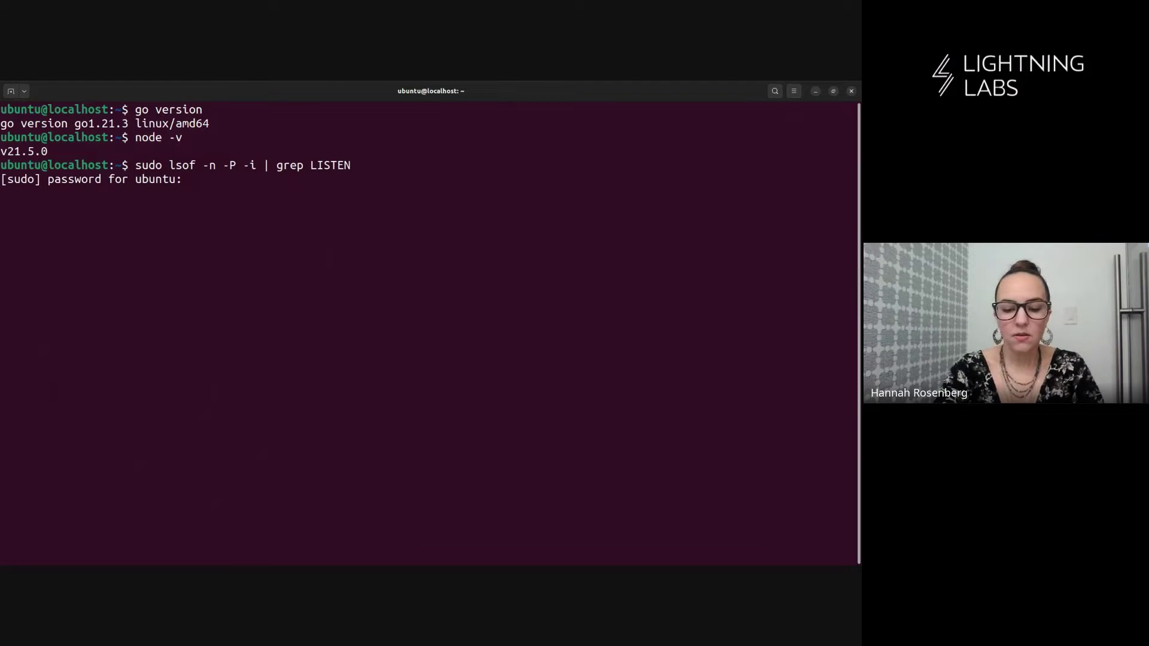
key("Return")
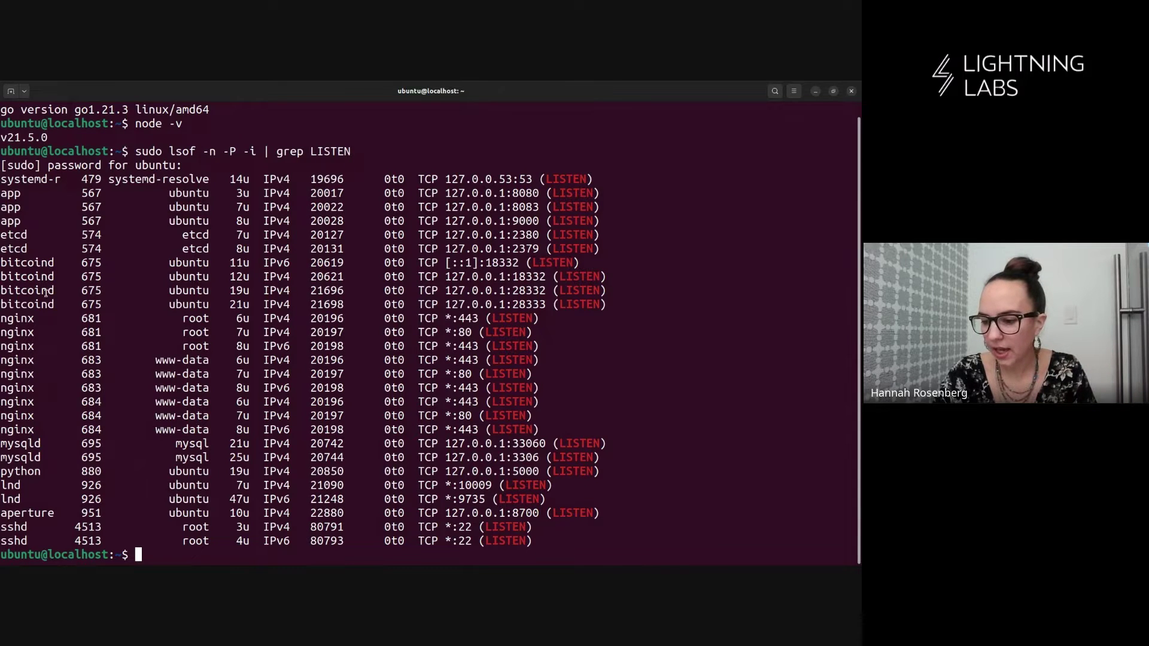
- Highlight the bitcoind port rows and the lnd rows on 10009 and 9735
left_click_drag(605, 303, 1, 263)
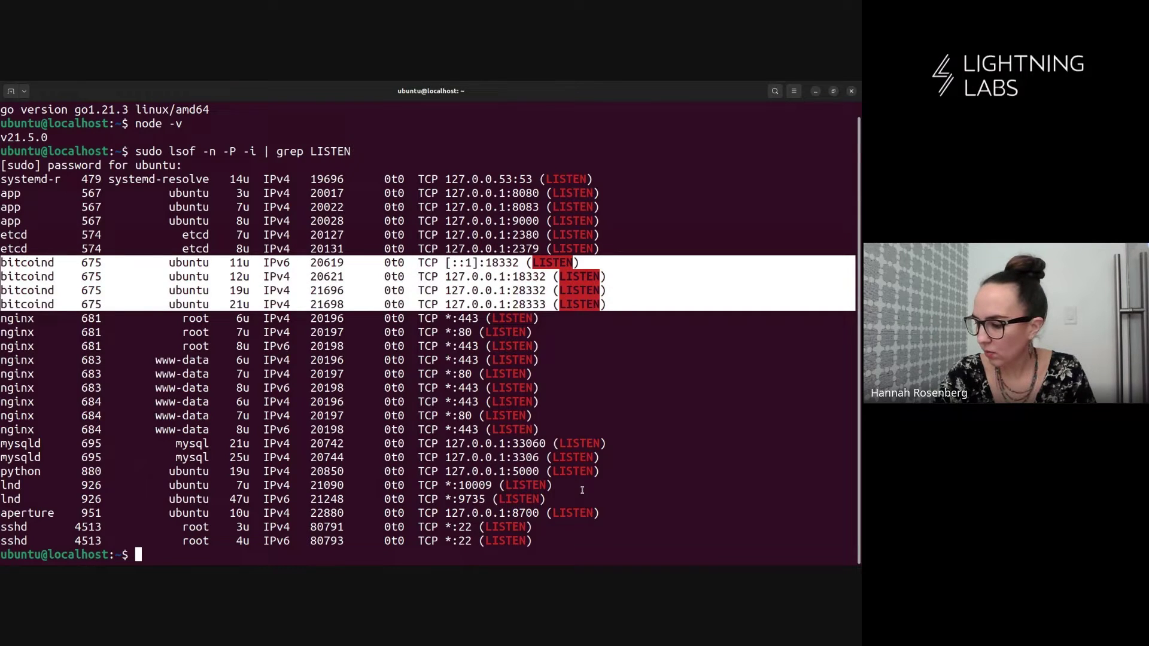
left_click_drag(552, 498, 2, 485)
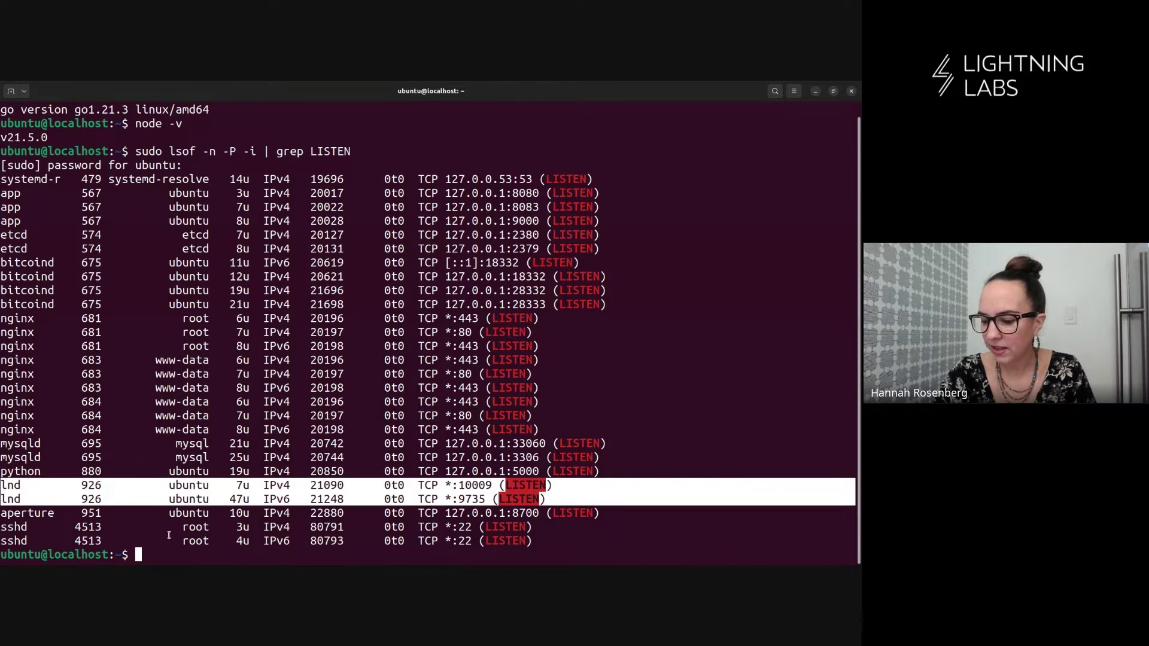
left_click(157, 555)
- Clear the screen and clone the lightninglabs/lightning-terminal repository from GitHub
type("clear")
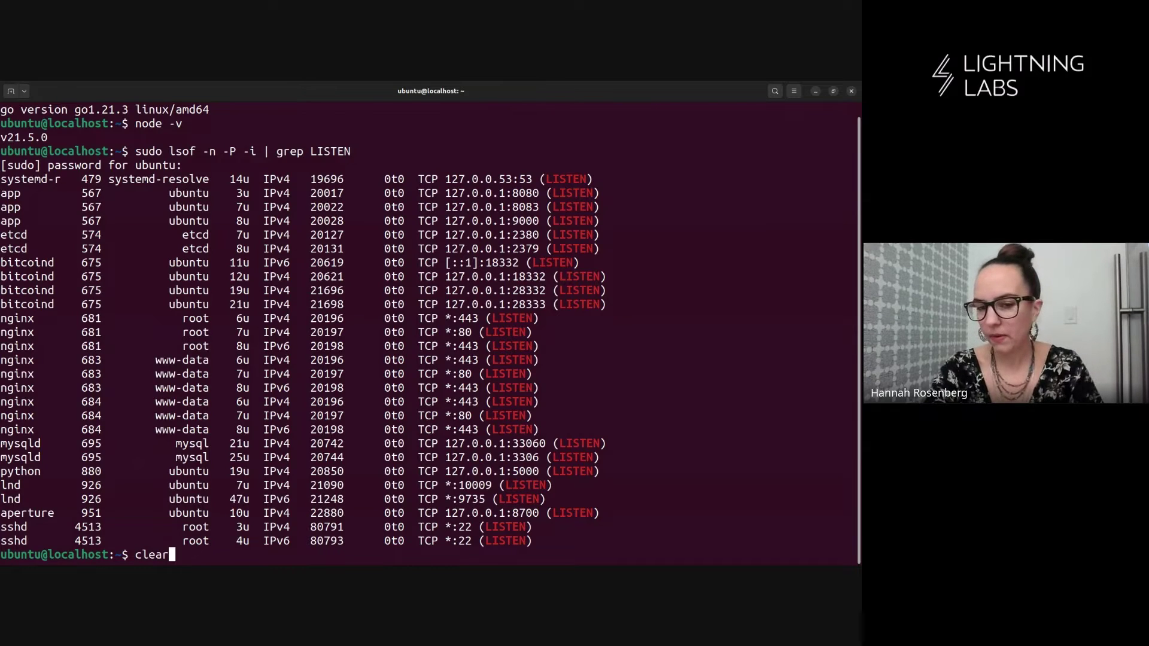
key("Return")
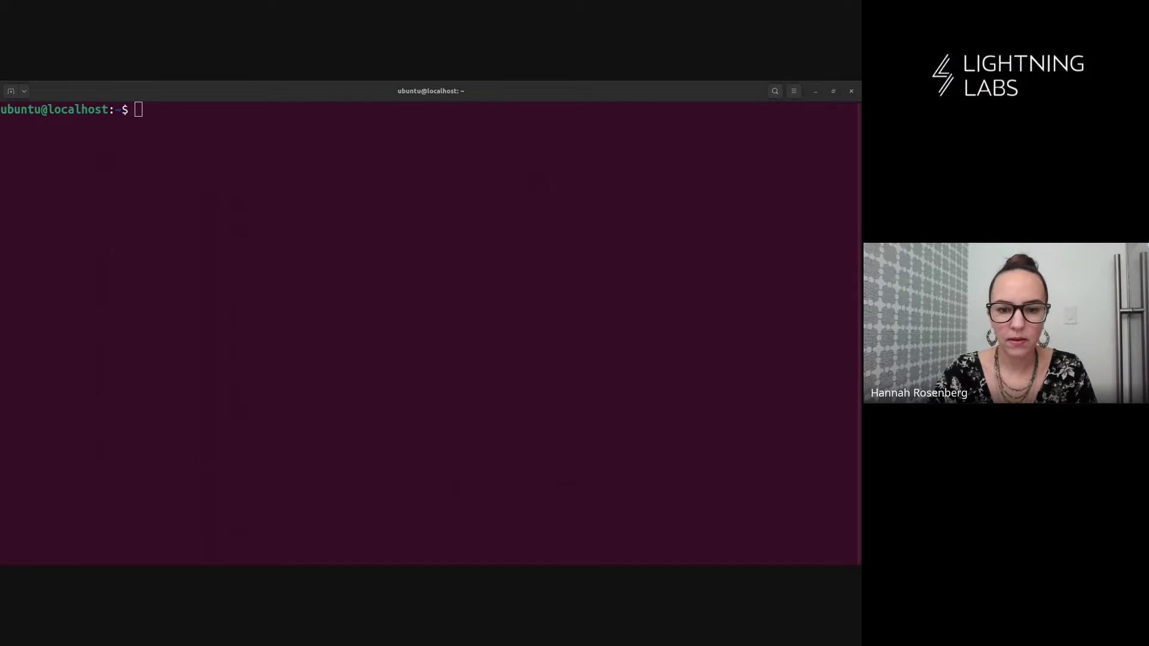
type("git clone https://github.com/lightninglabs/lightning-terminal")
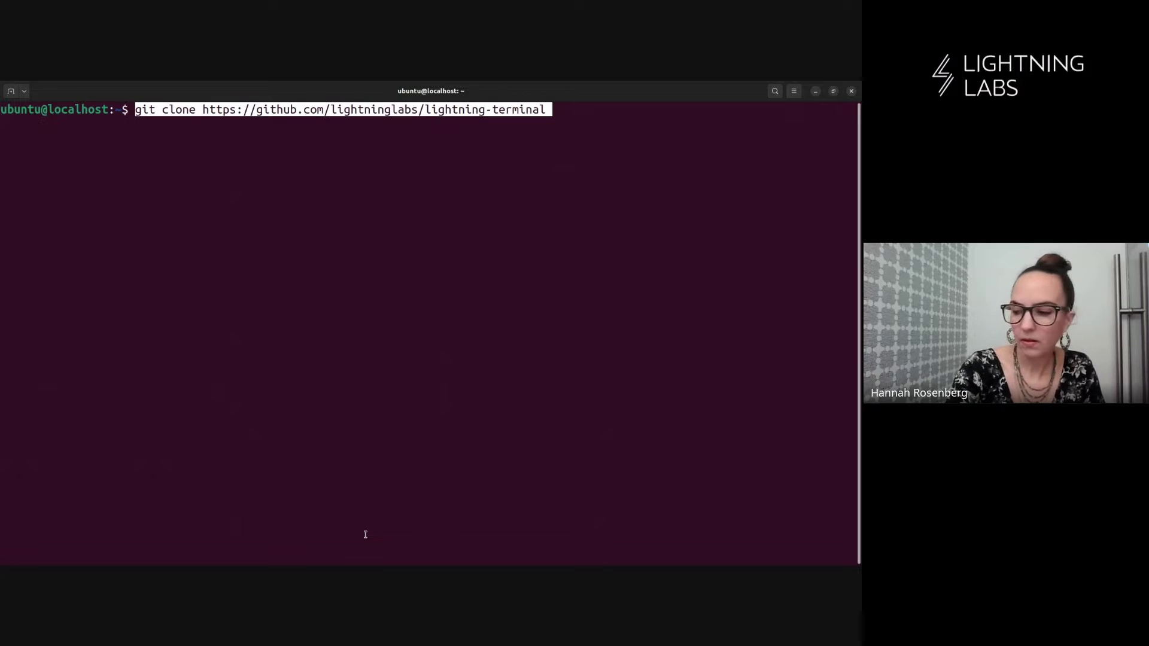
key("End")
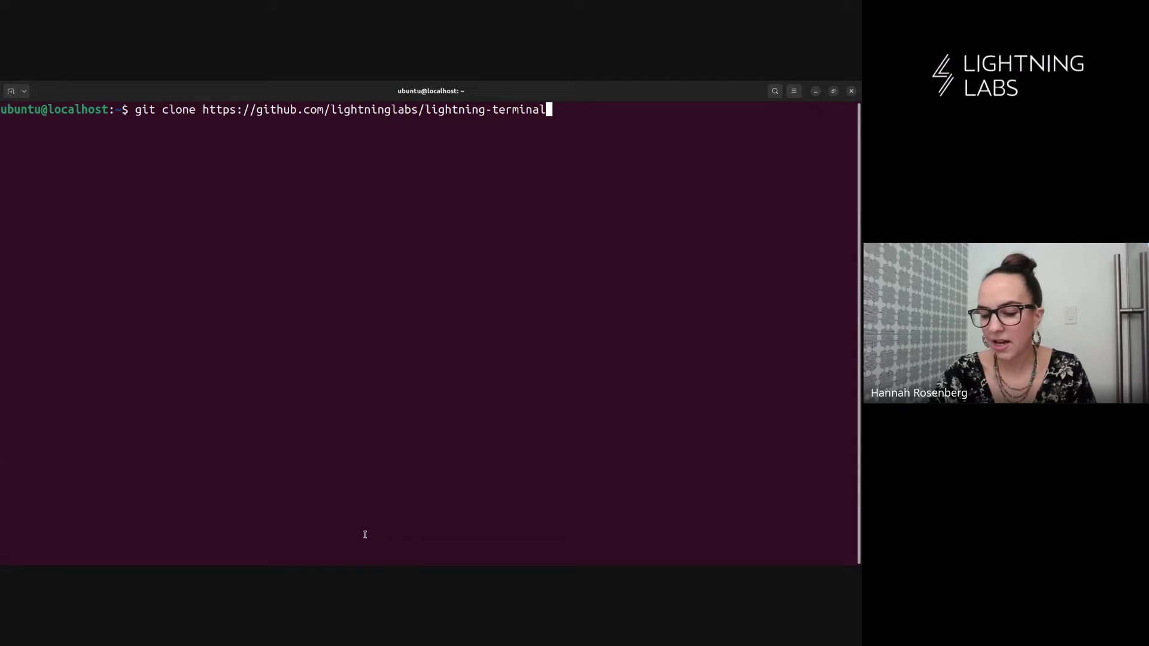
key("Return")
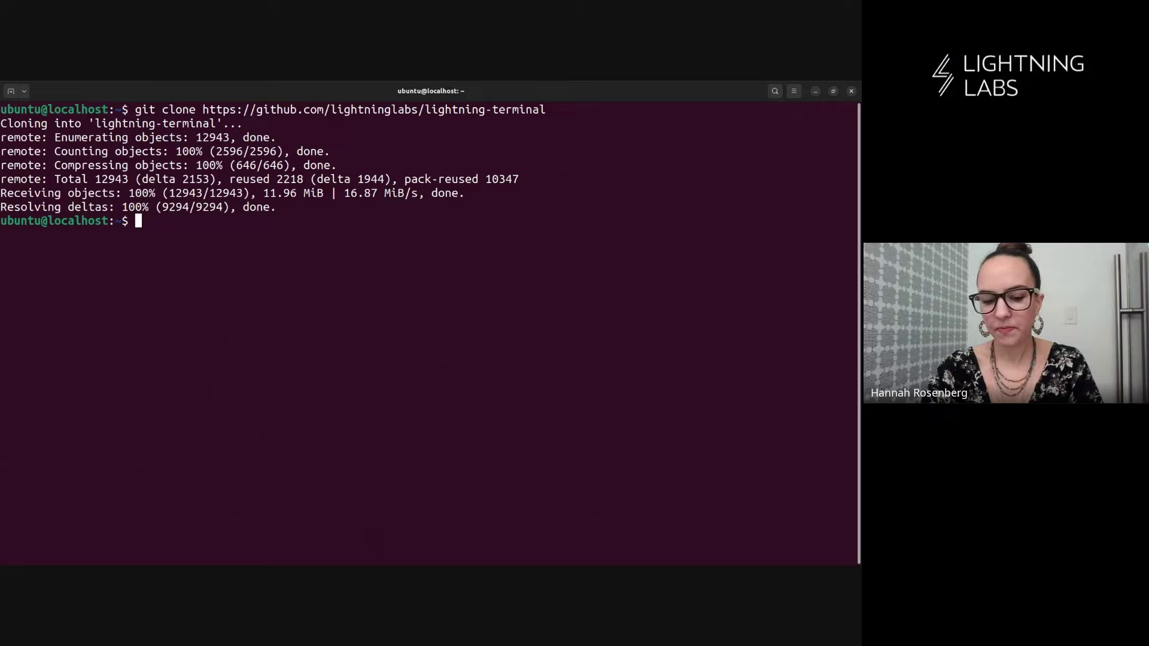
- Enter the lightning-terminal folder and check out tag v0.12.2-alpha
type("cd ligh")
key("Tab")
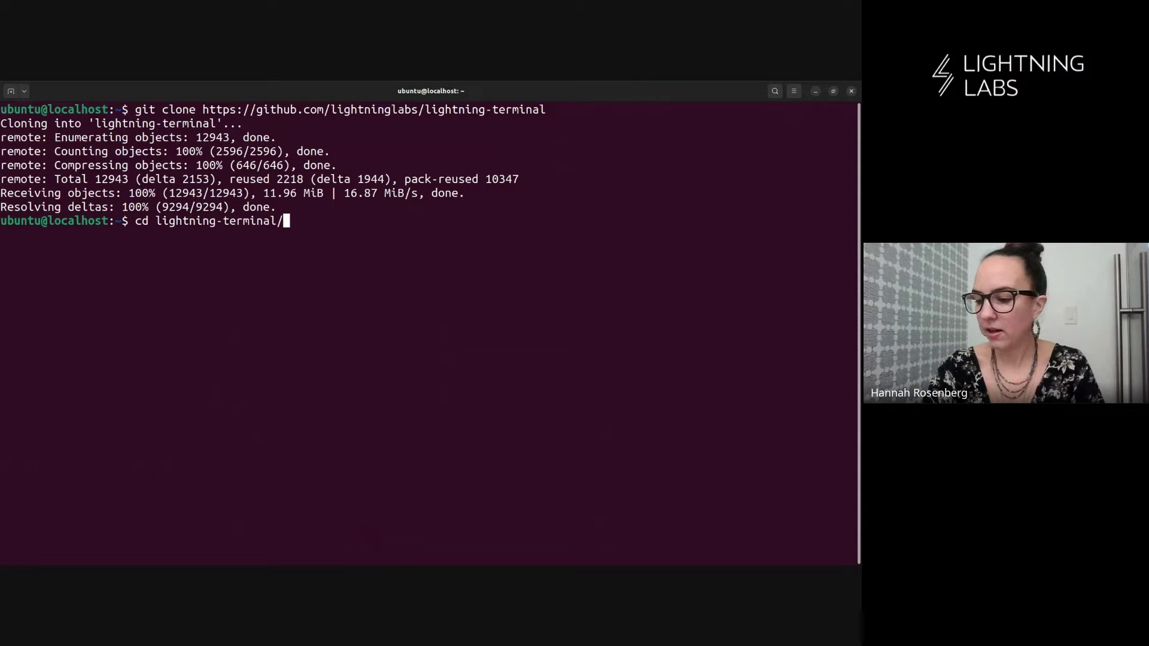
key("Return")
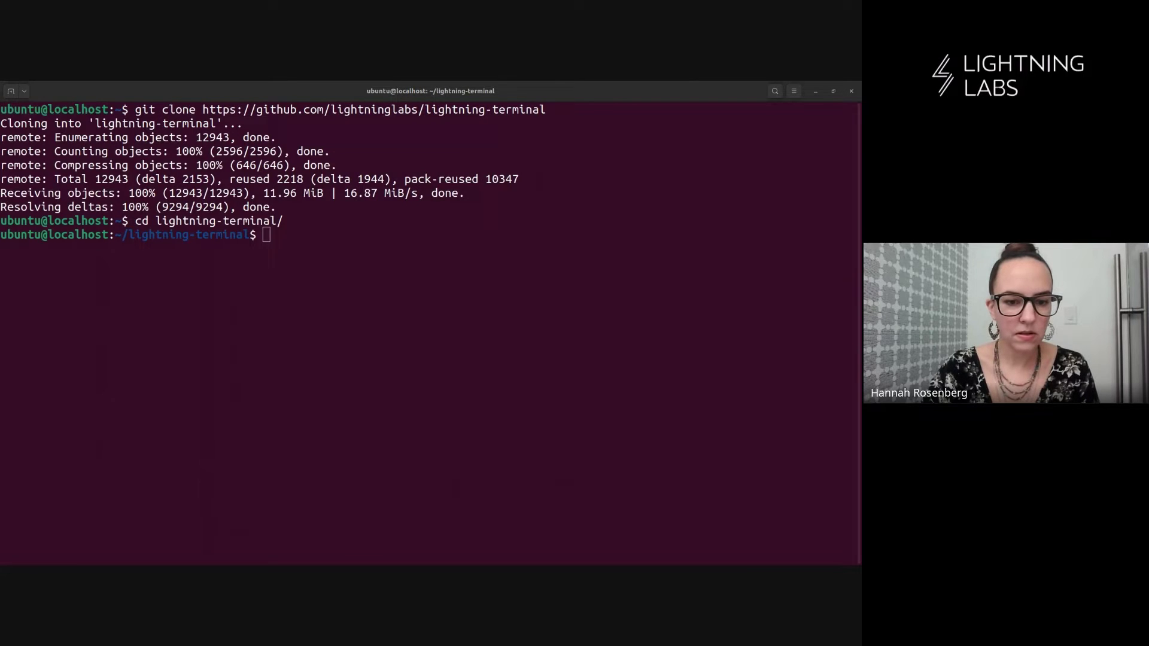
left_click(48, 451)
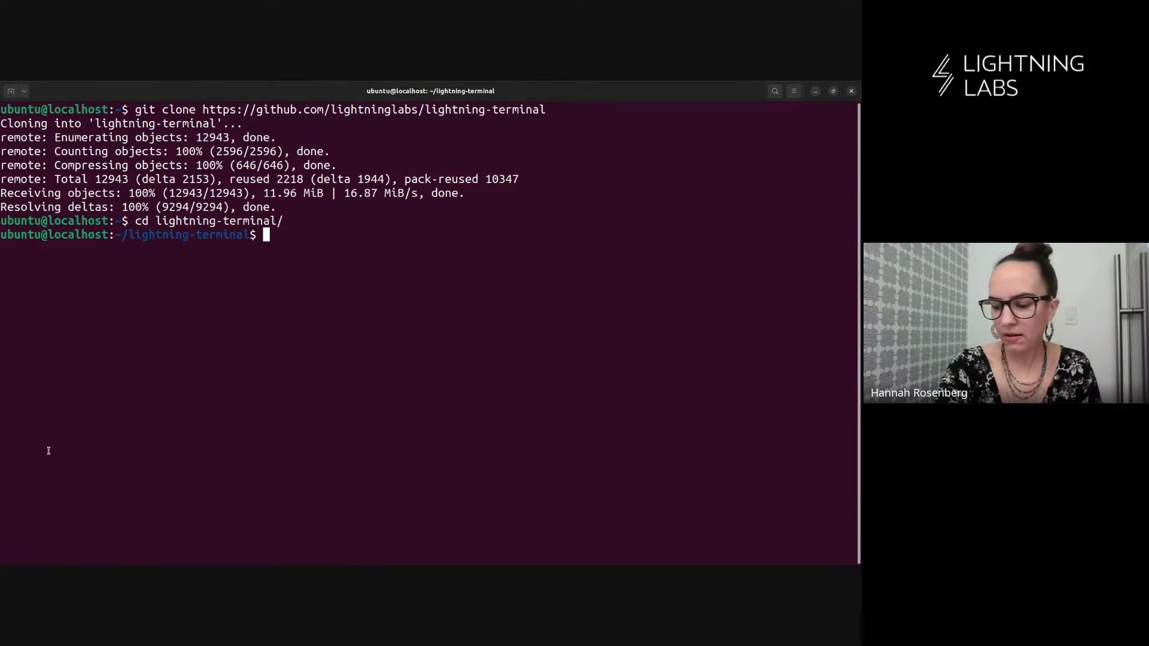
type("git checkout v0.12.2-alpha")
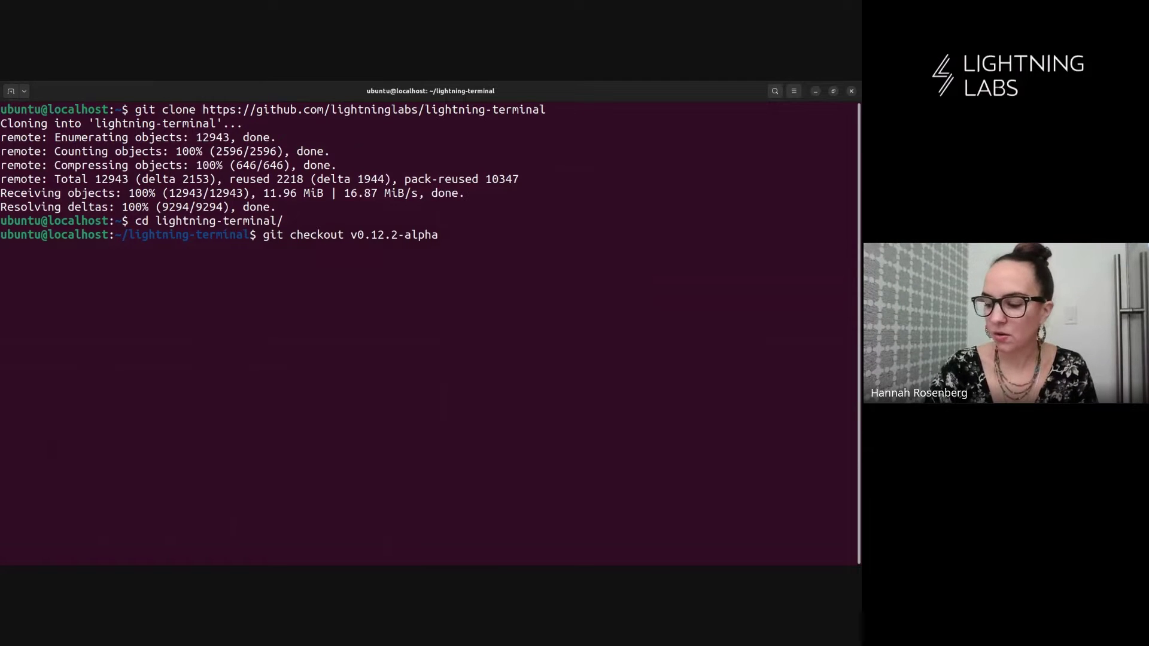
key("Return")
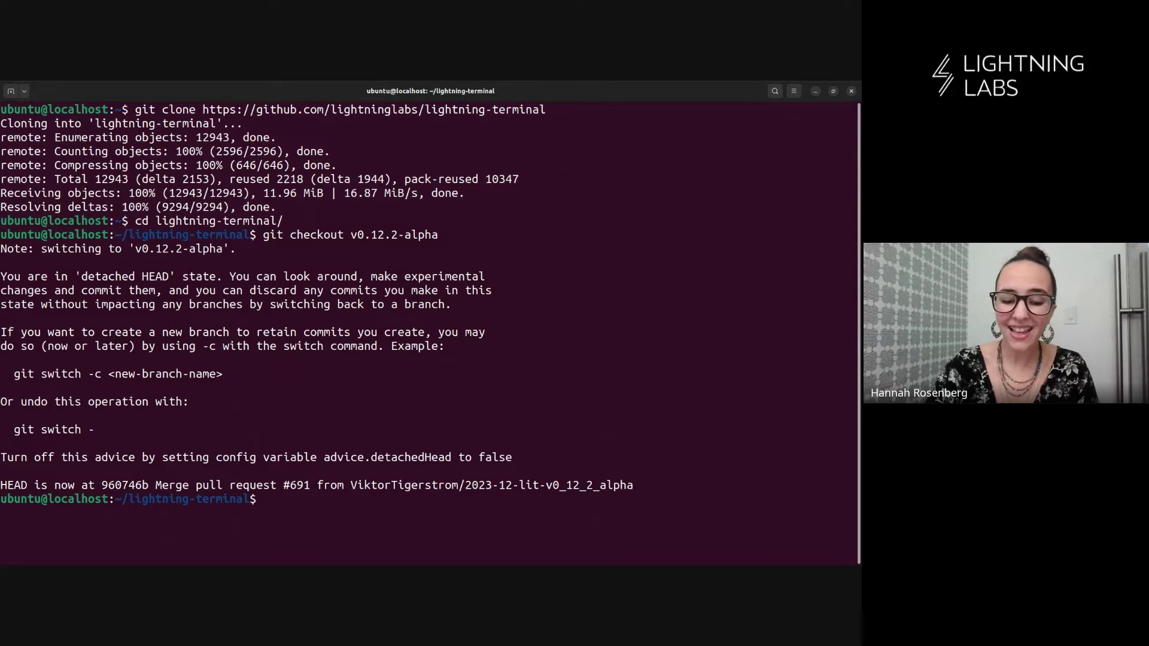
- Build and install Lightning Terminal with make install, then return home
type("make in")
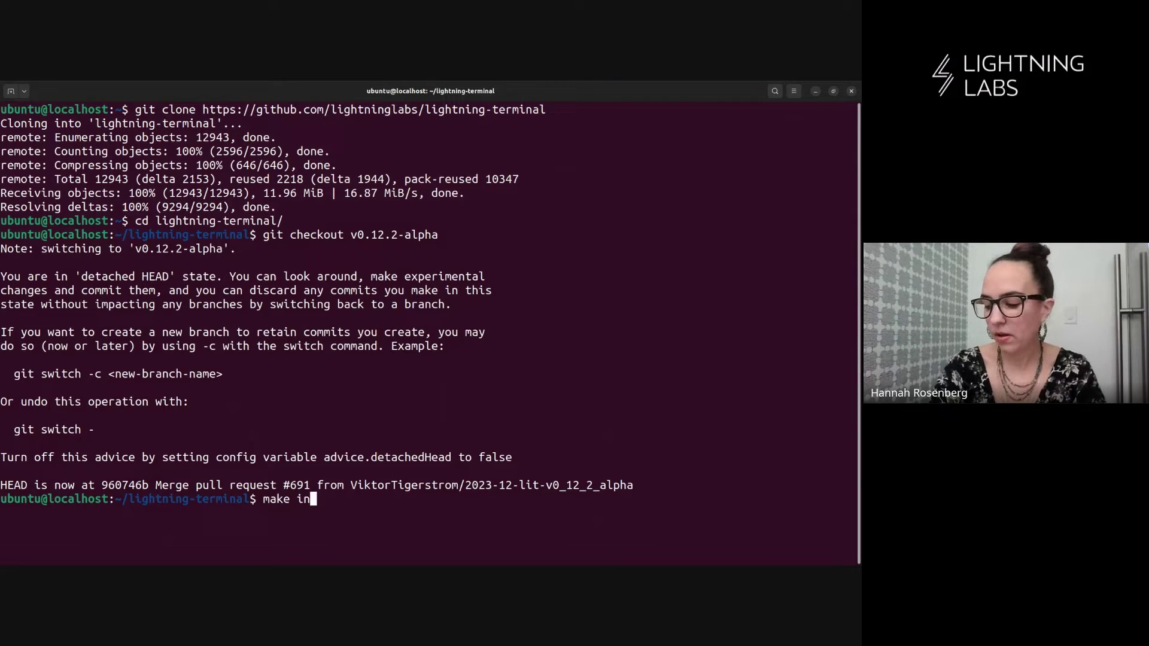
type("stall")
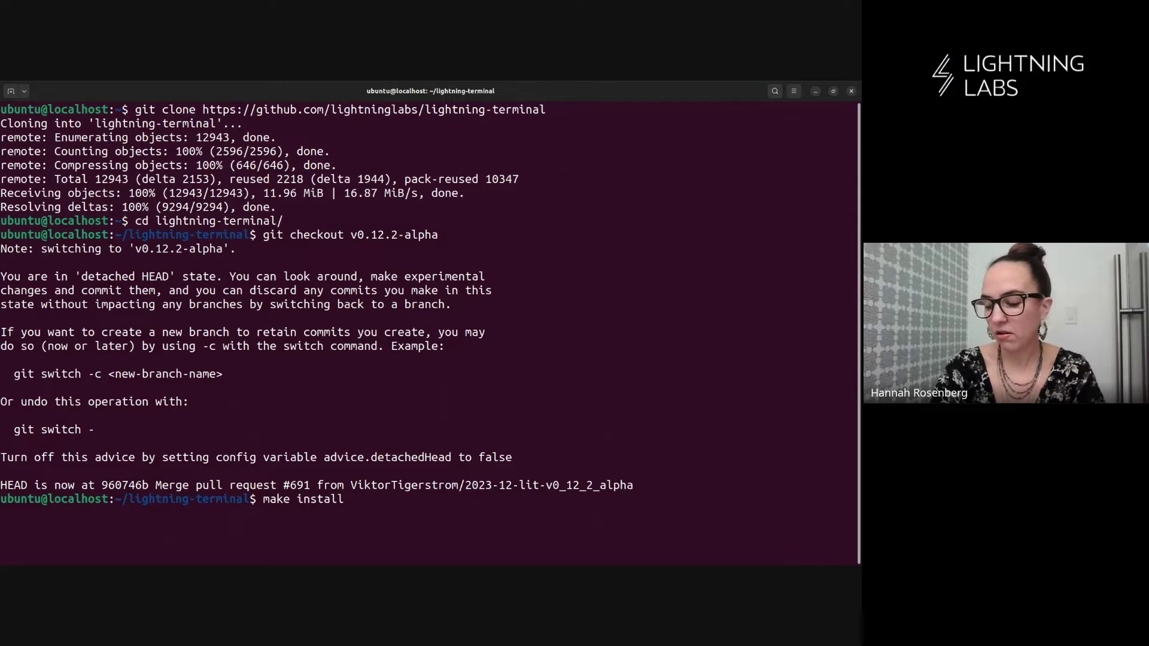
key("Return")
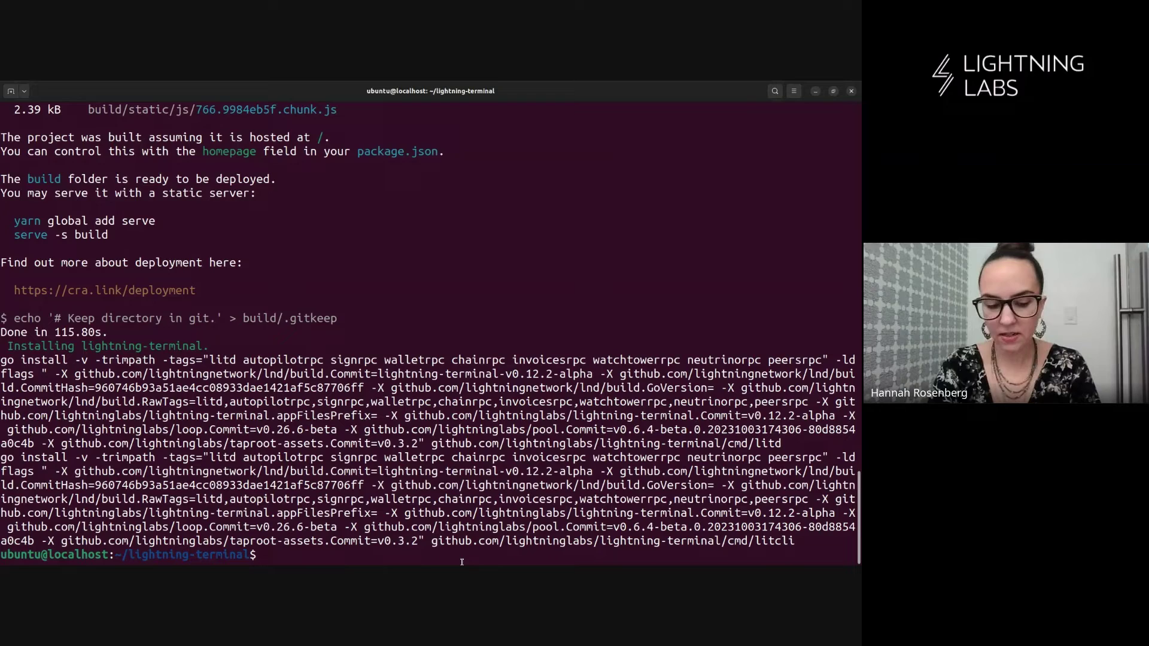
type("cd")
key("Return")
- List ~/go/bin with ls -lah showing litcli (49M) and litd (88M), then return home
type("cd ")
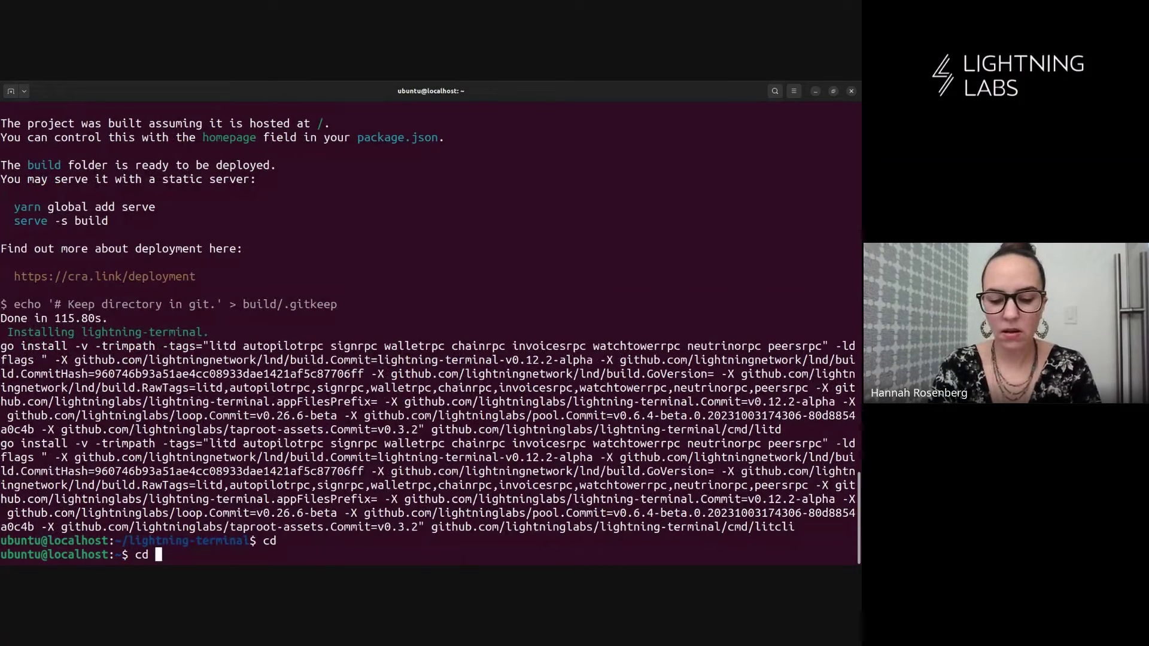
type("go/b")
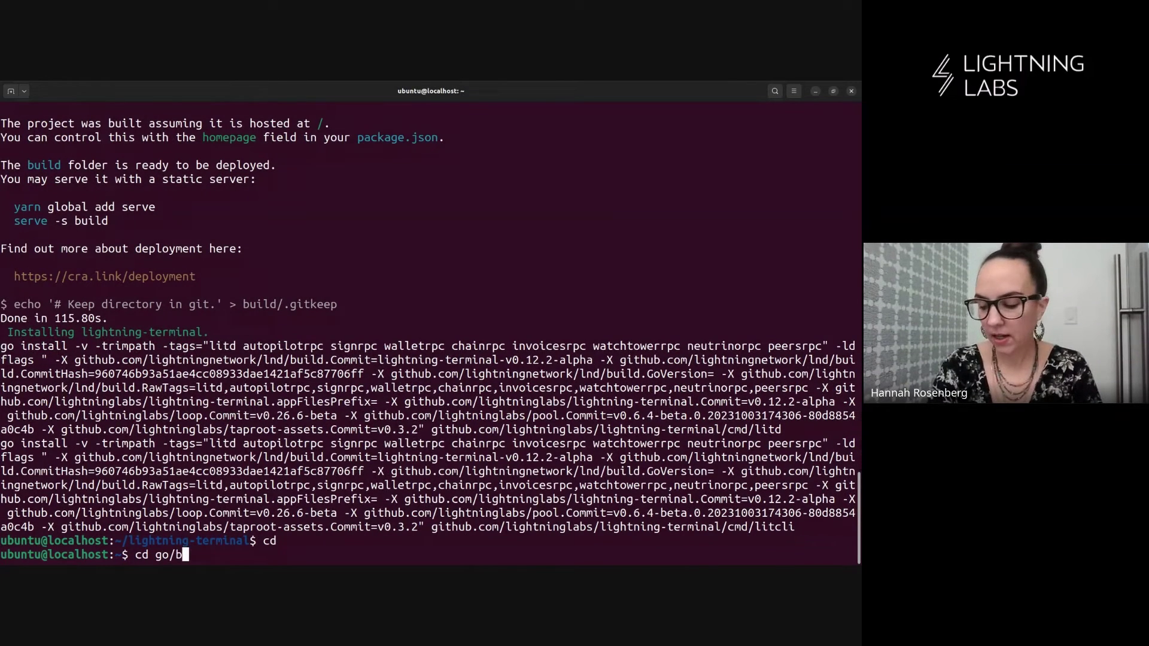
type("in/")
key("Return")
type("ls -lah")
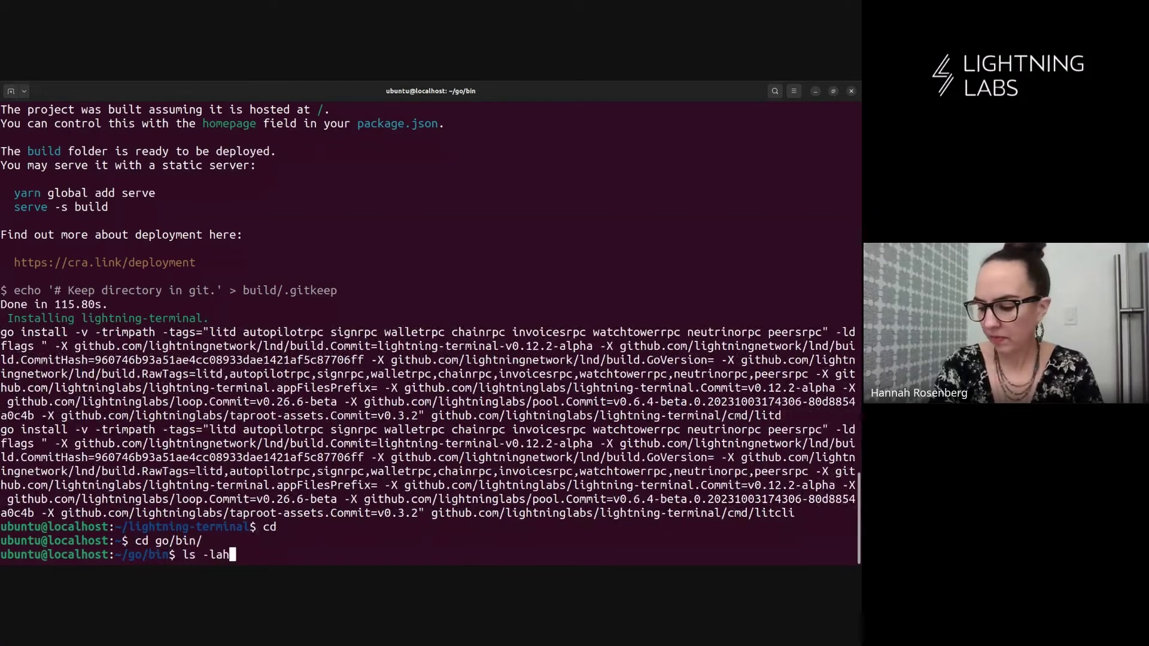
key("Return")
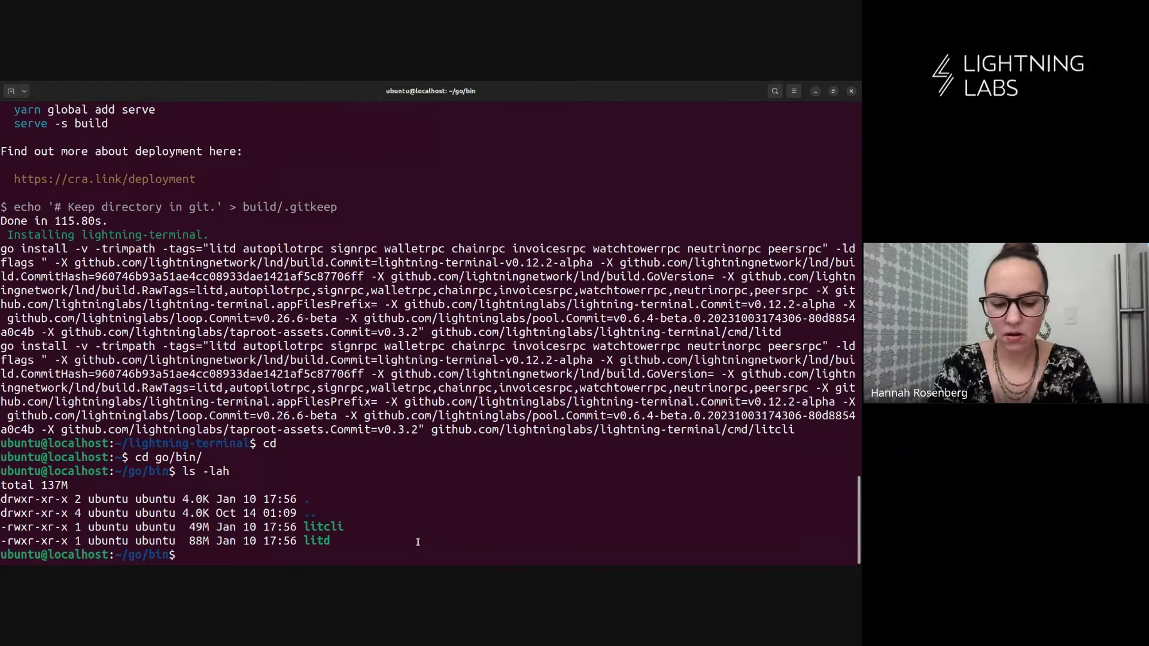
type("cd")
key("Return")
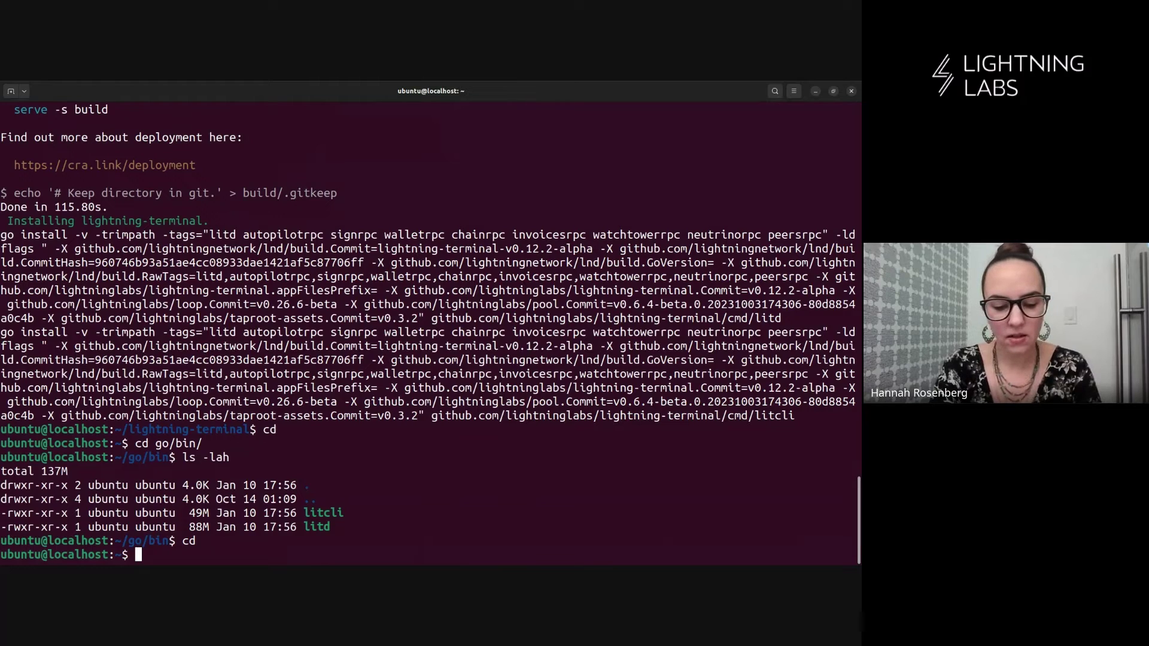
type("vim")
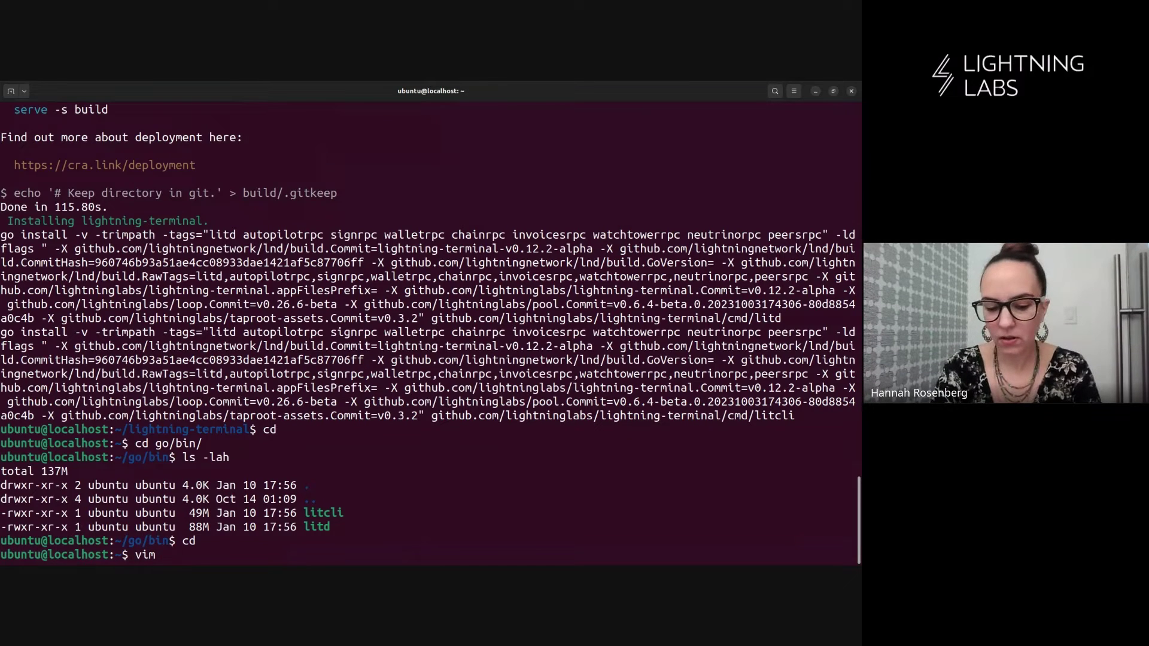
type(" .lnd/lnd")
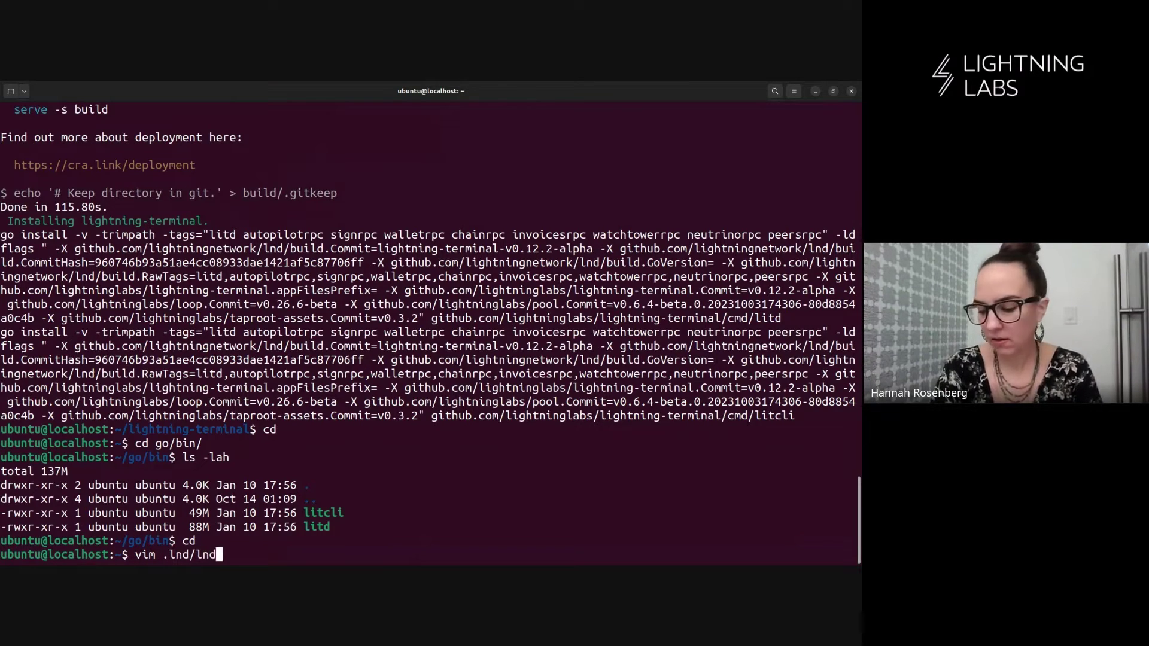
key("Tab")
key("Return")
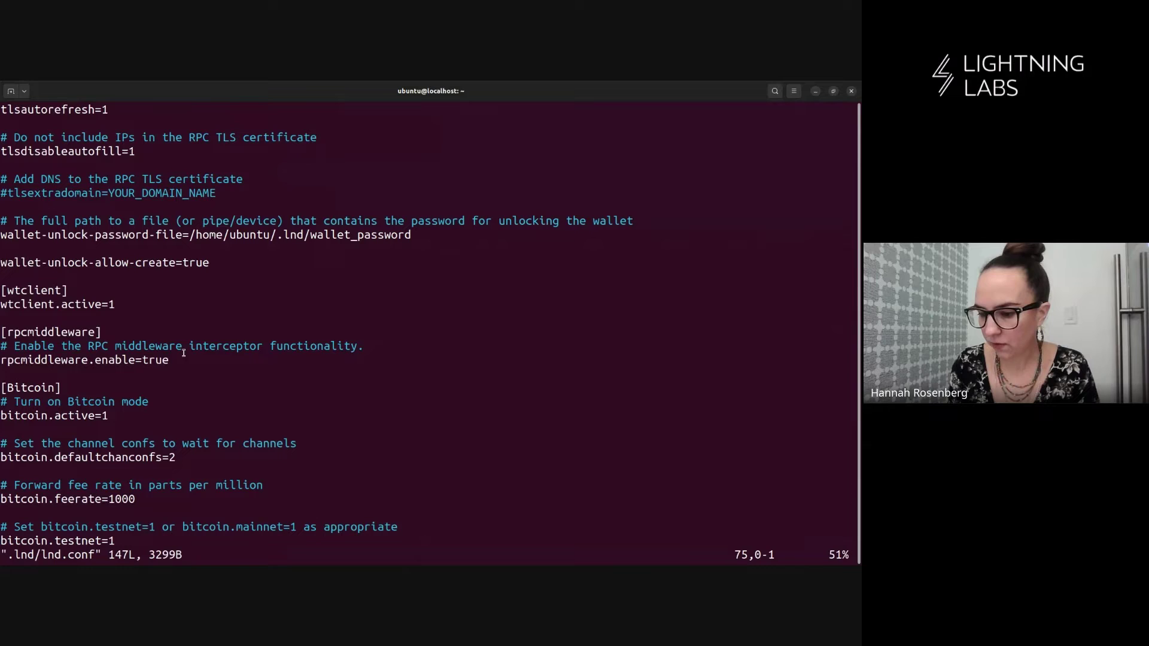
left_click_drag(187, 358, 1, 346)
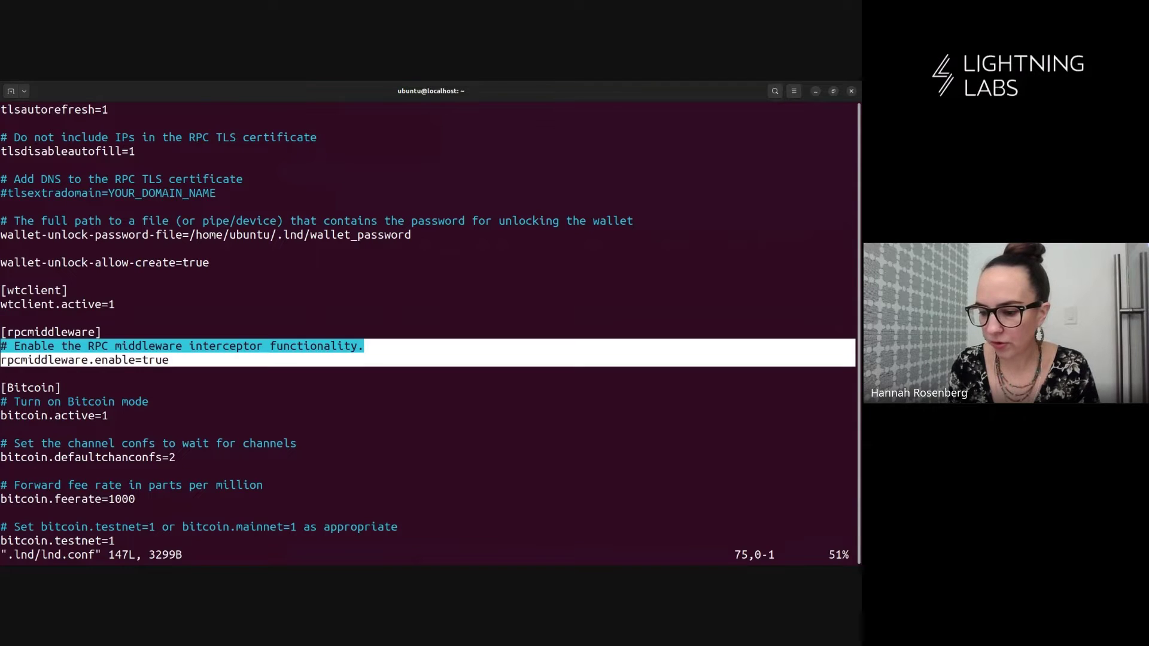
left_click(128, 375)
type(":q")
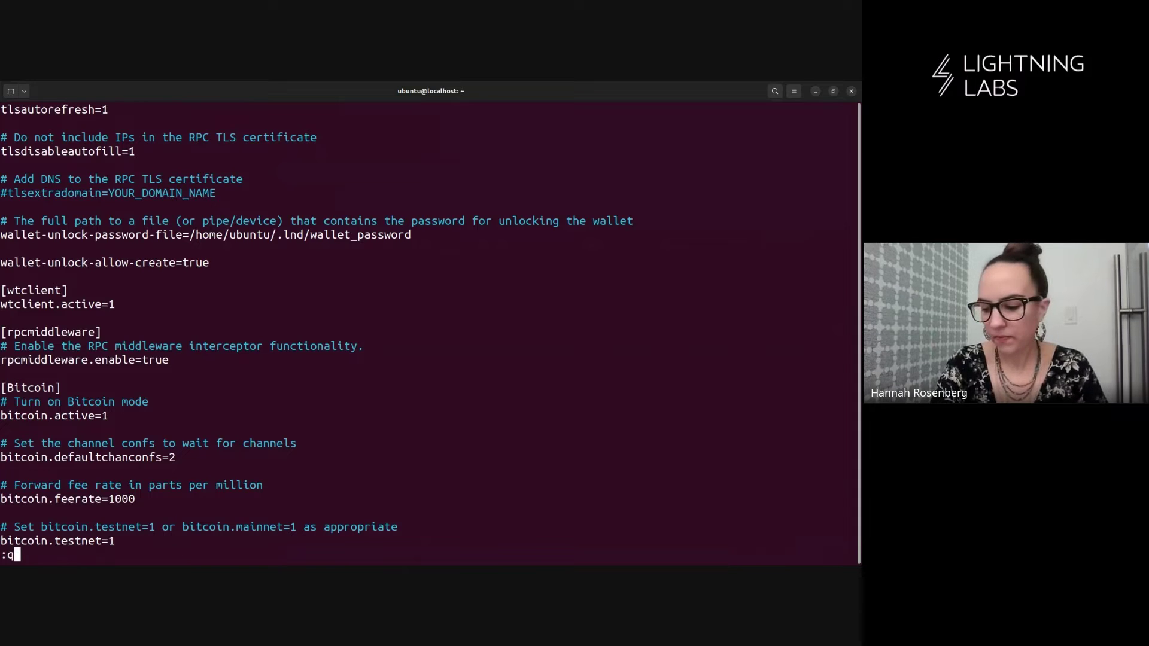
key("Return")
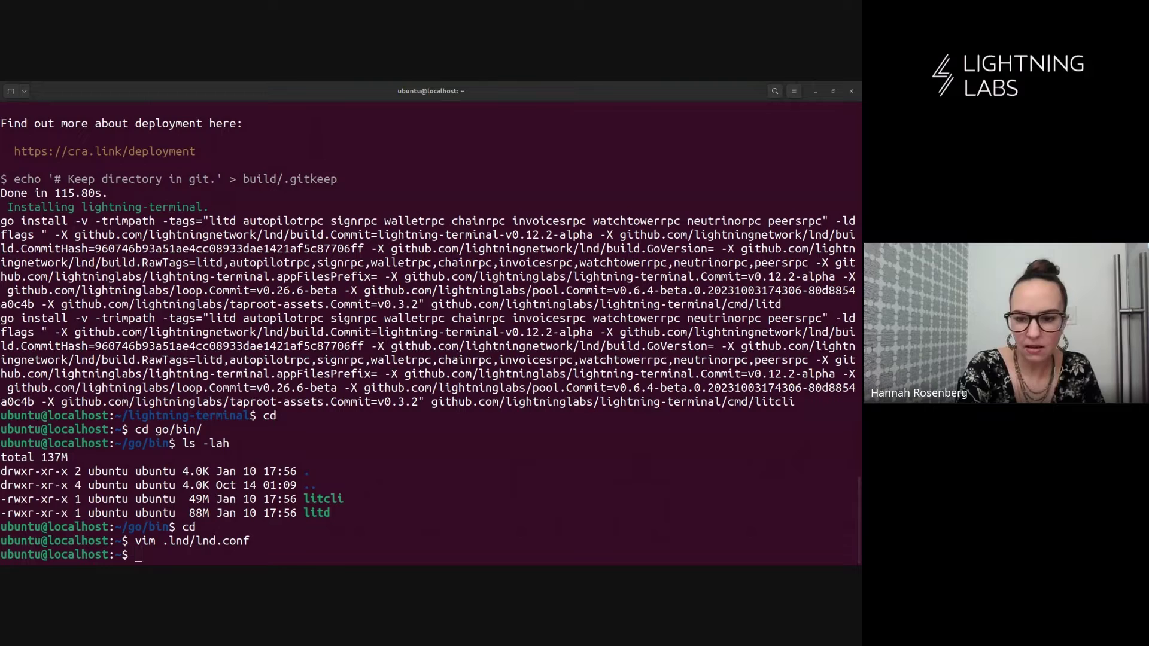
- Clear the screen, paste the litd --uipassword example command, then erase it
left_click(232, 562)
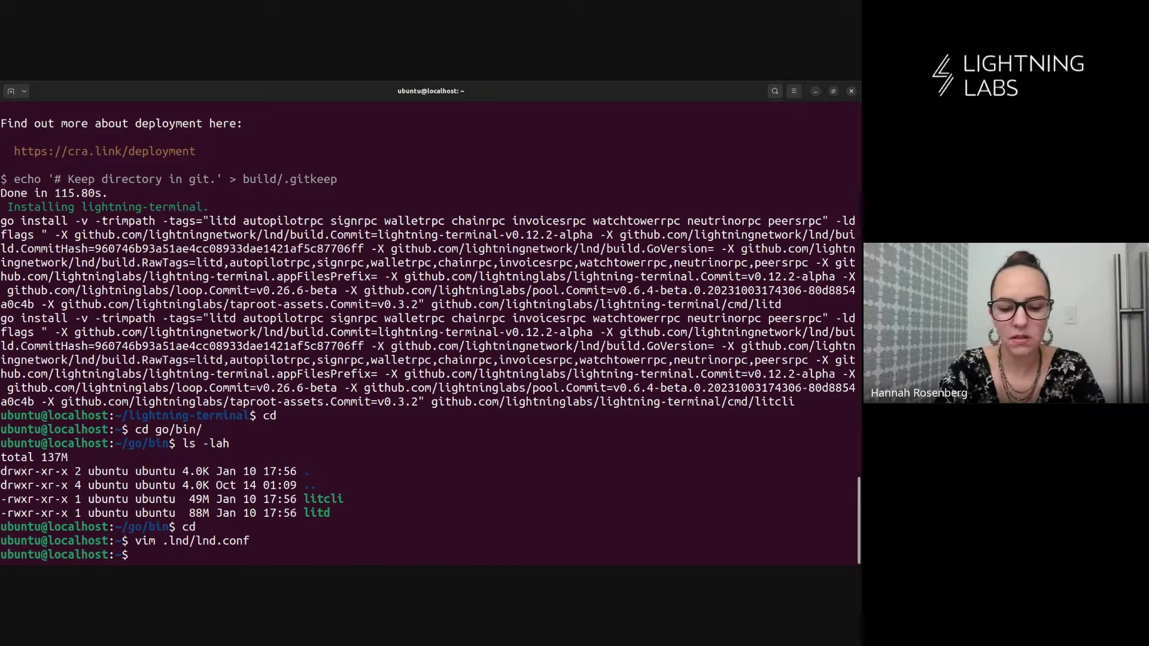
key("ctrl+l")
key("ctrl+shift+v")
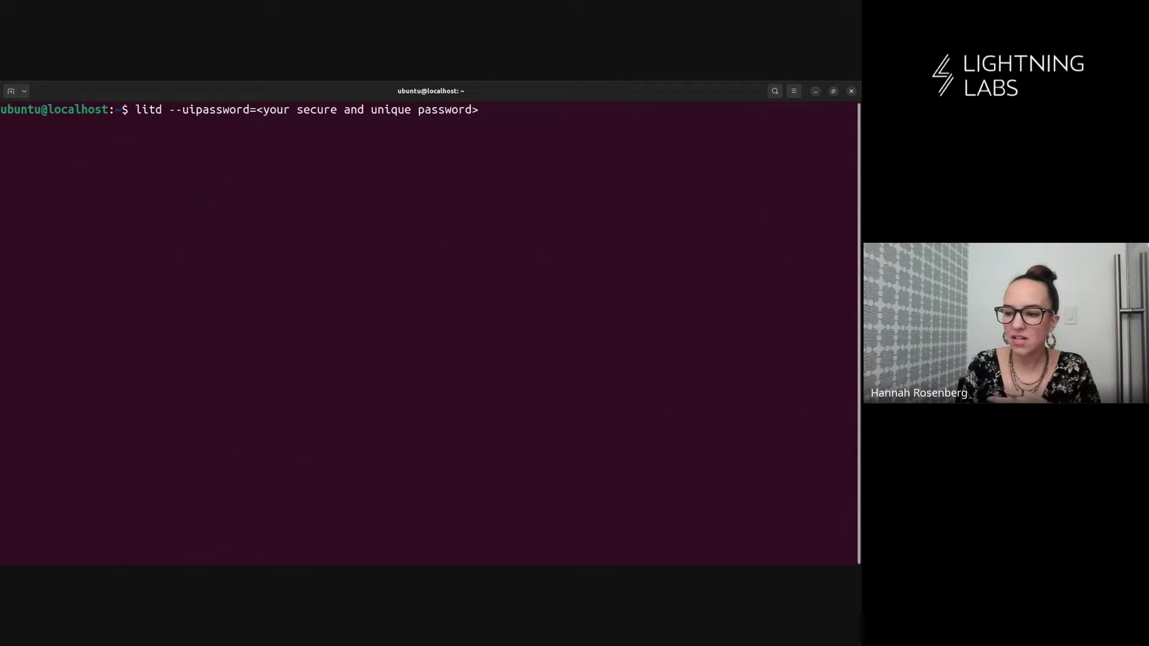
key("BackSpace")
key("BackSpace")
key("BackSpace")
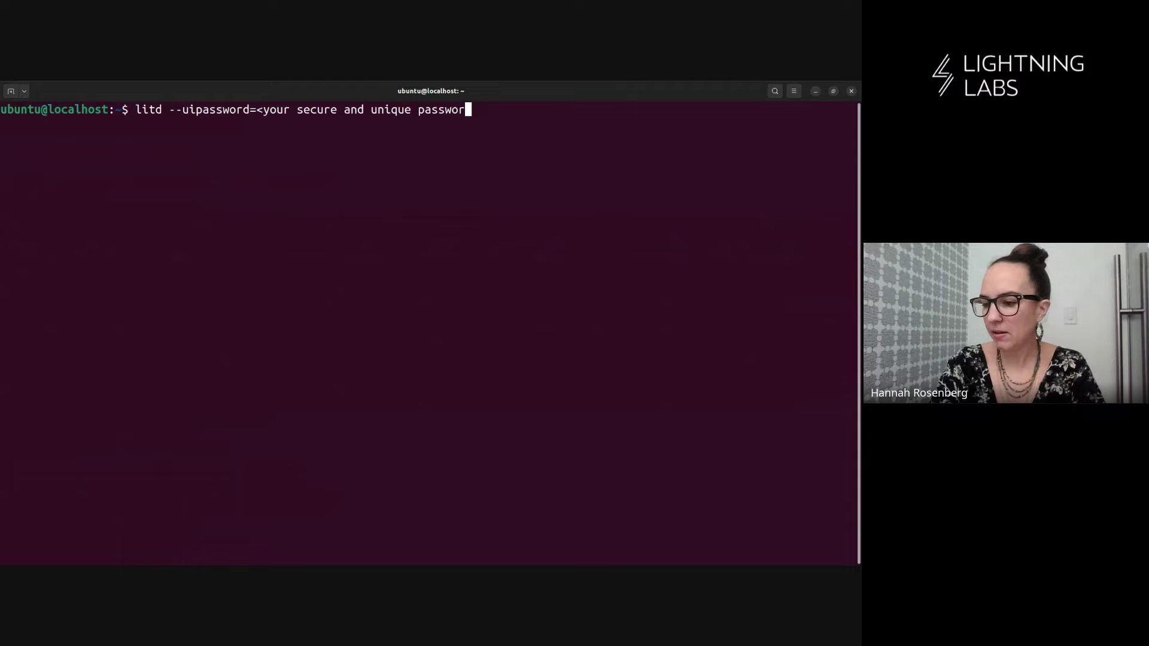
key("BackSpace")
key("BackSpace")
key("BackSpace")
key("BackSpace")
key("BackSpace")
key("BackSpace")
key("BackSpace")
key("BackSpace")
key("BackSpace")
key("BackSpace")
key("BackSpace")
key("BackSpace")
key("BackSpace")
key("BackSpace")
key("BackSpace")
key("BackSpace")
key("BackSpace")
key("BackSpace")
key("BackSpace")
key("BackSpace")
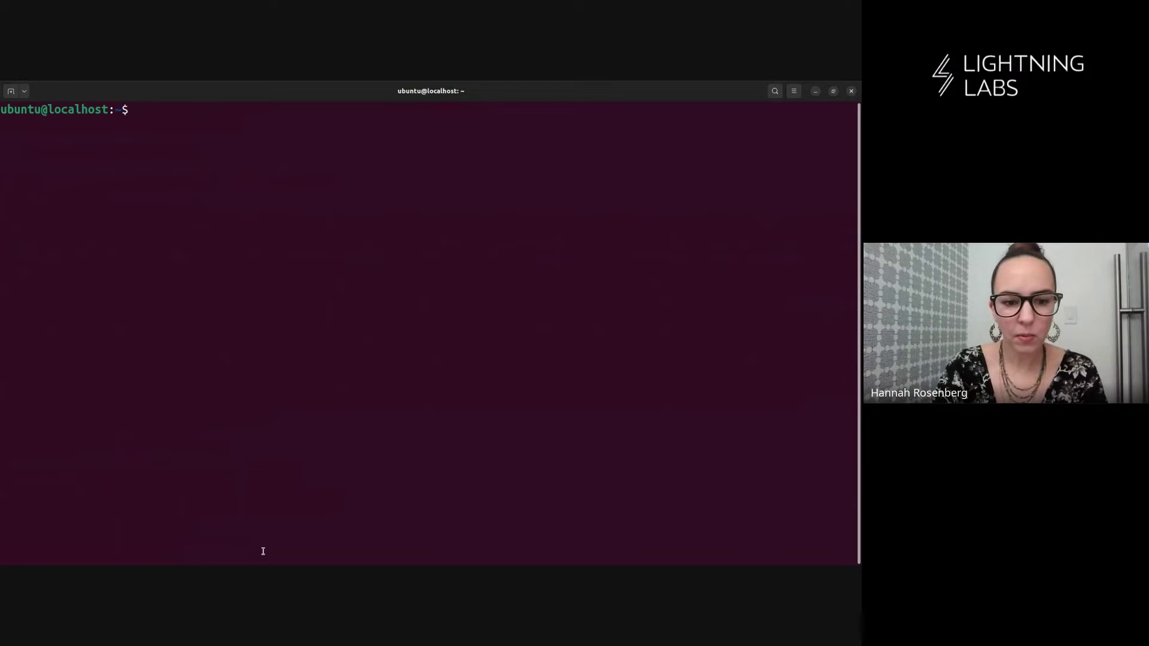
- Create a hidden .lit folder in the home directory with mkdir
type("mkdir .")
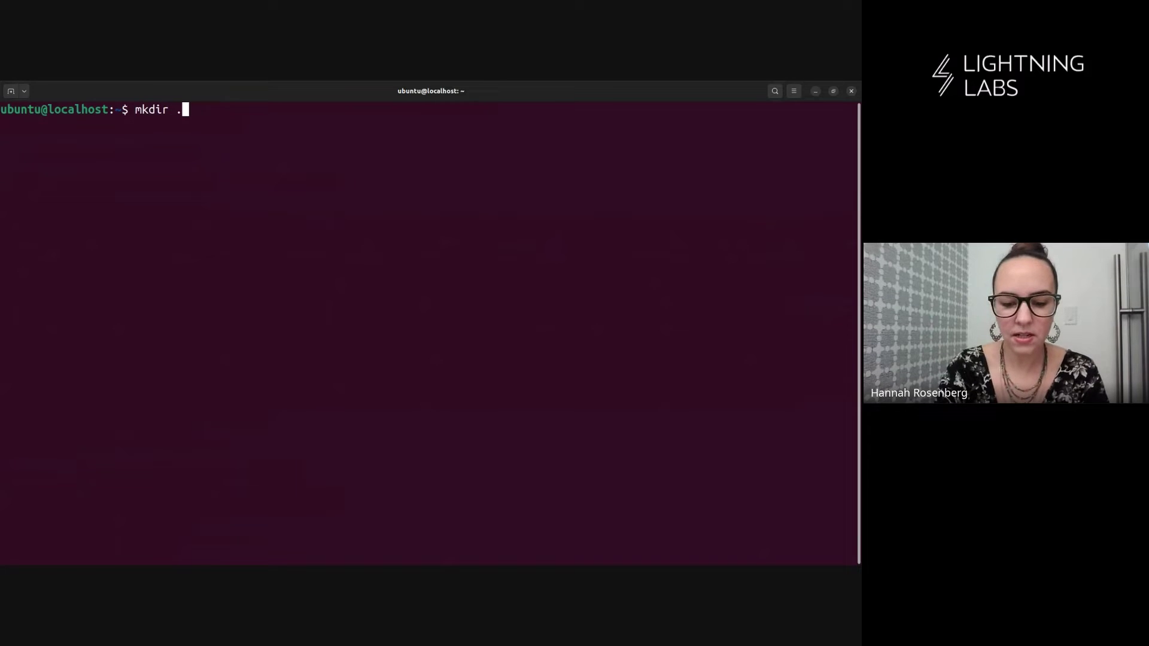
type("lit")
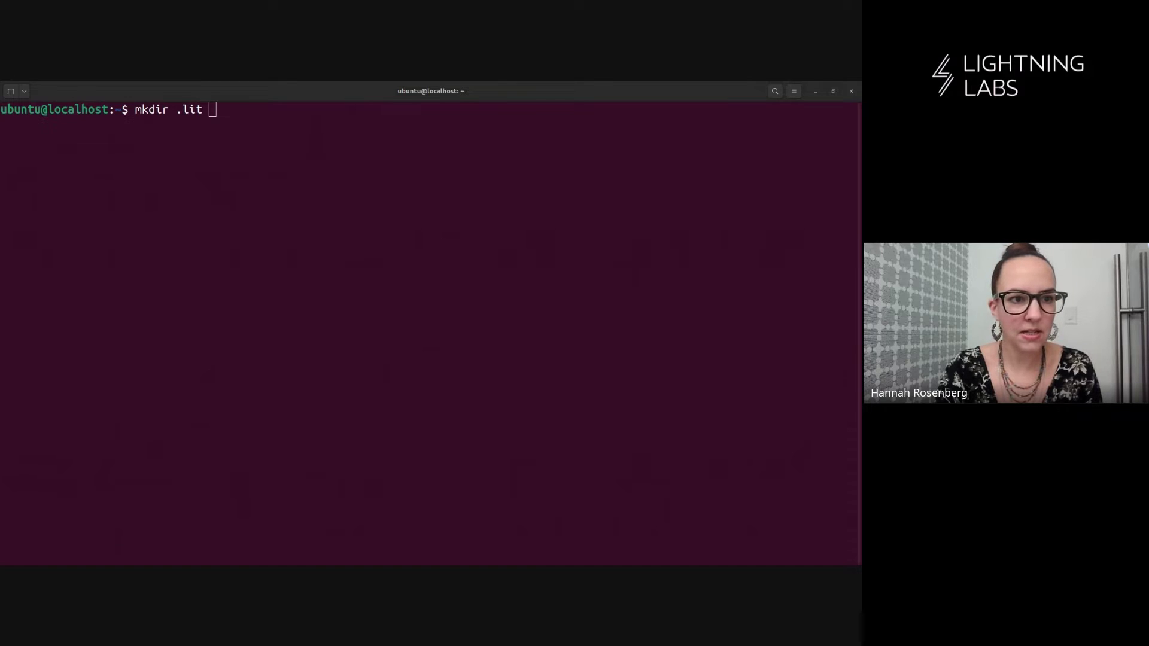
left_click(206, 451)
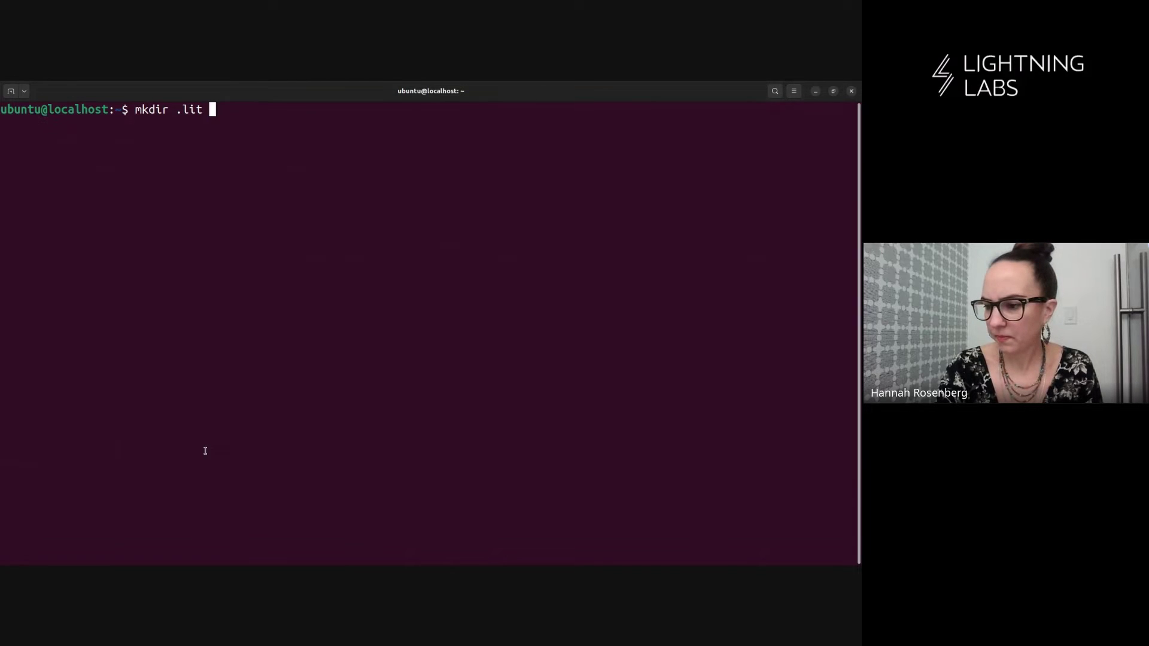
key("Return")
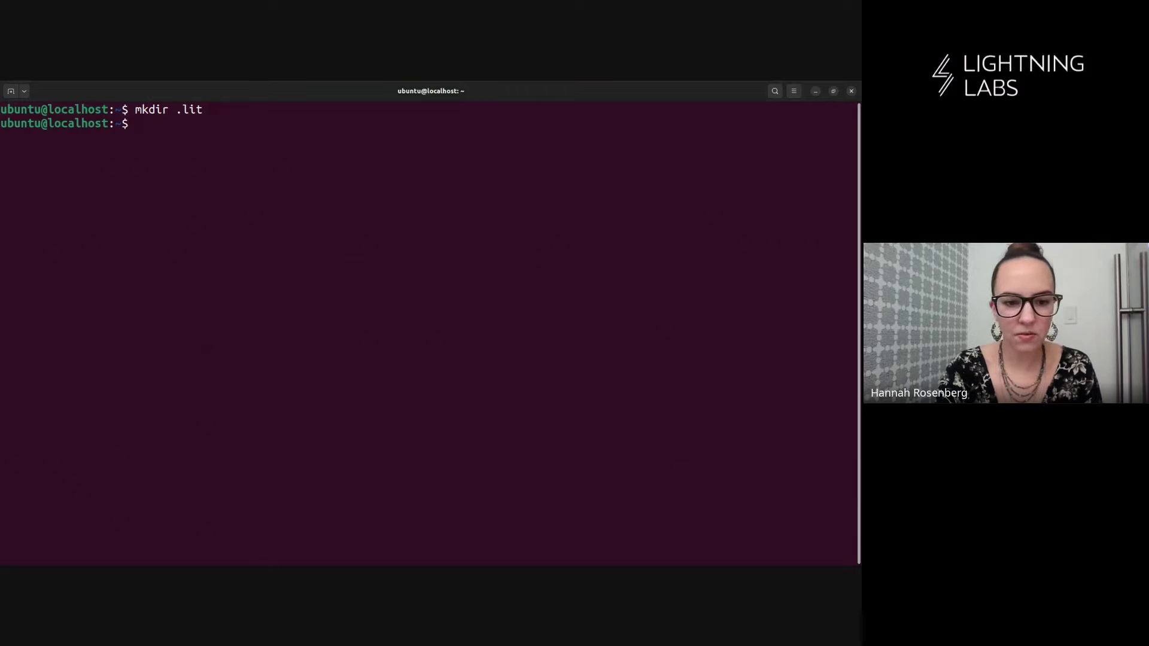
- Move into ~/.lit and create an empty lit.conf file with touch
type("cd .it")
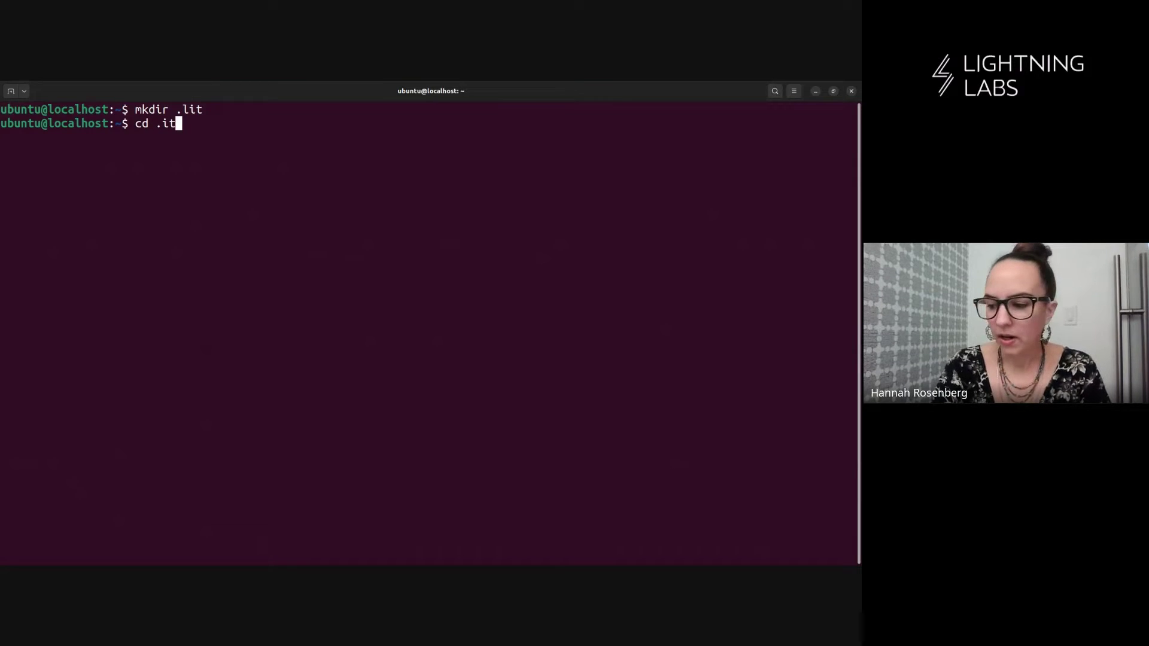
key("Return")
type("cd .lit")
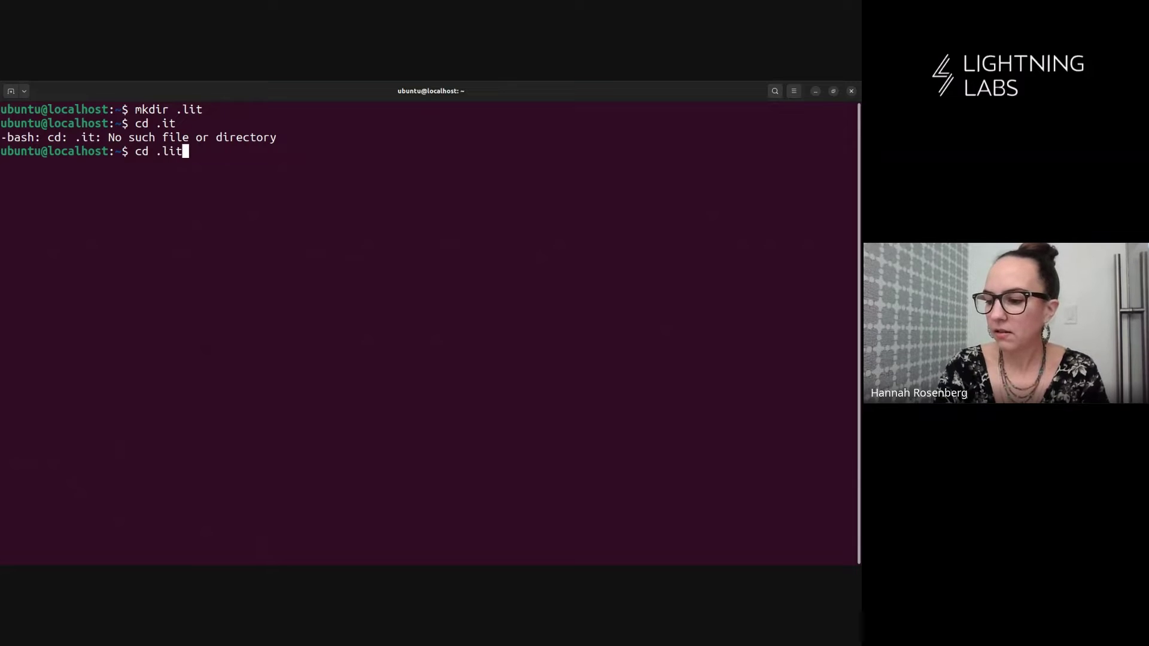
key("Tab")
key("Return")
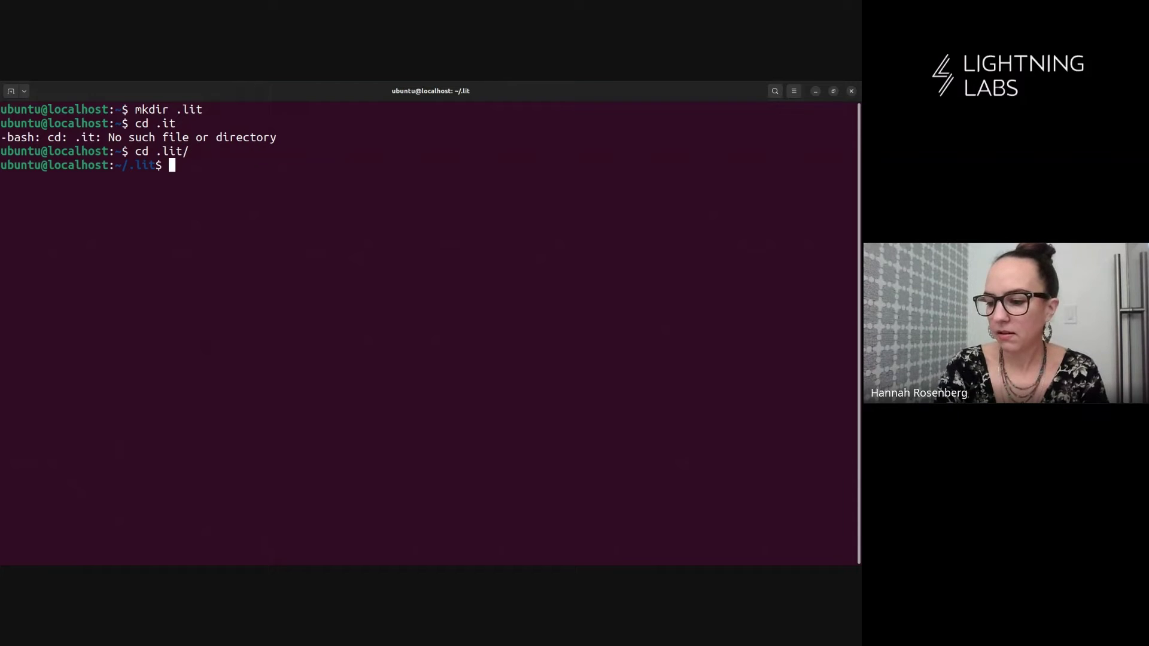
type("touch")
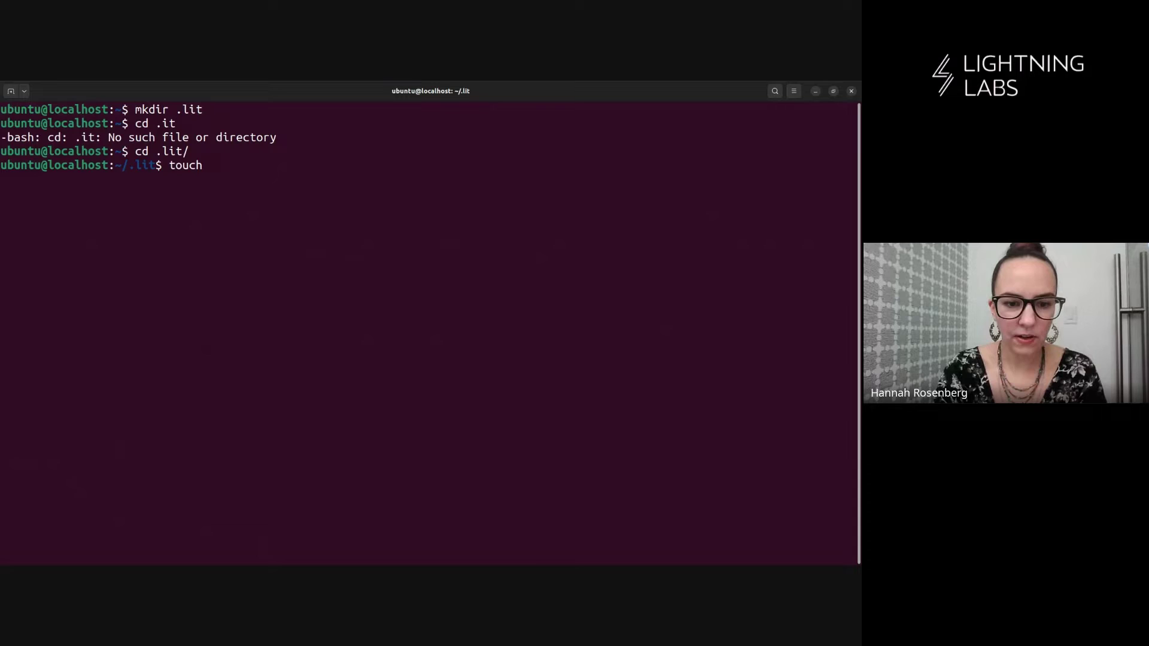
type(" lit.conf")
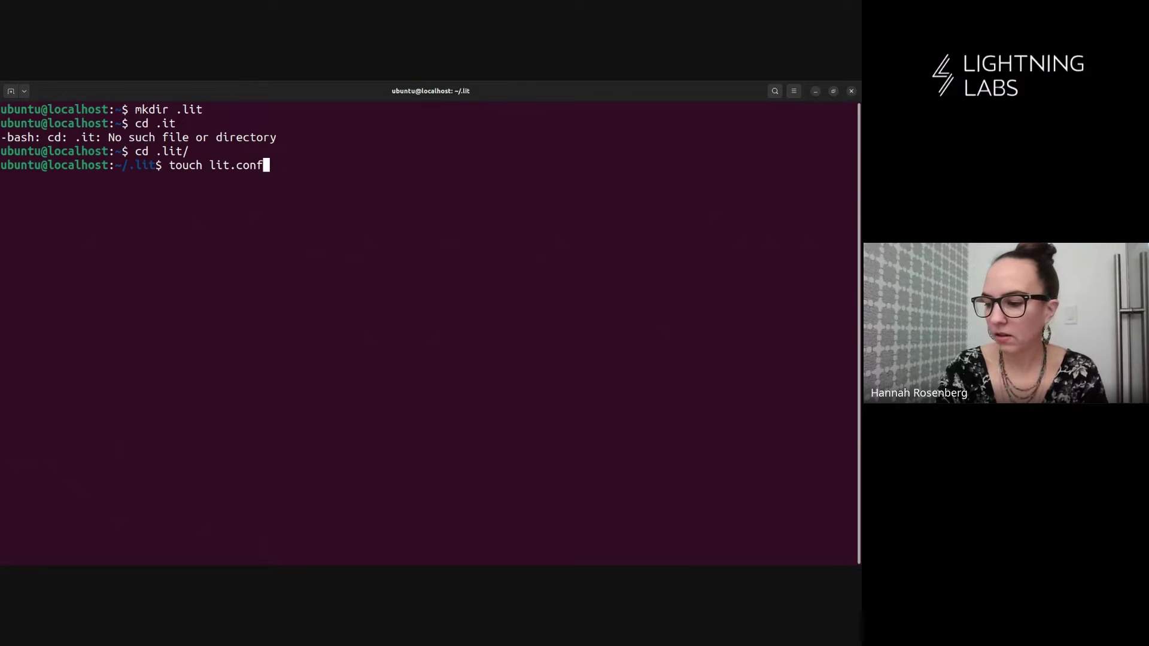
key("Return")
- Open lit.conf in vim, paste the seven litd settings, and remove the trailing blank line
type("vim lit.conf")
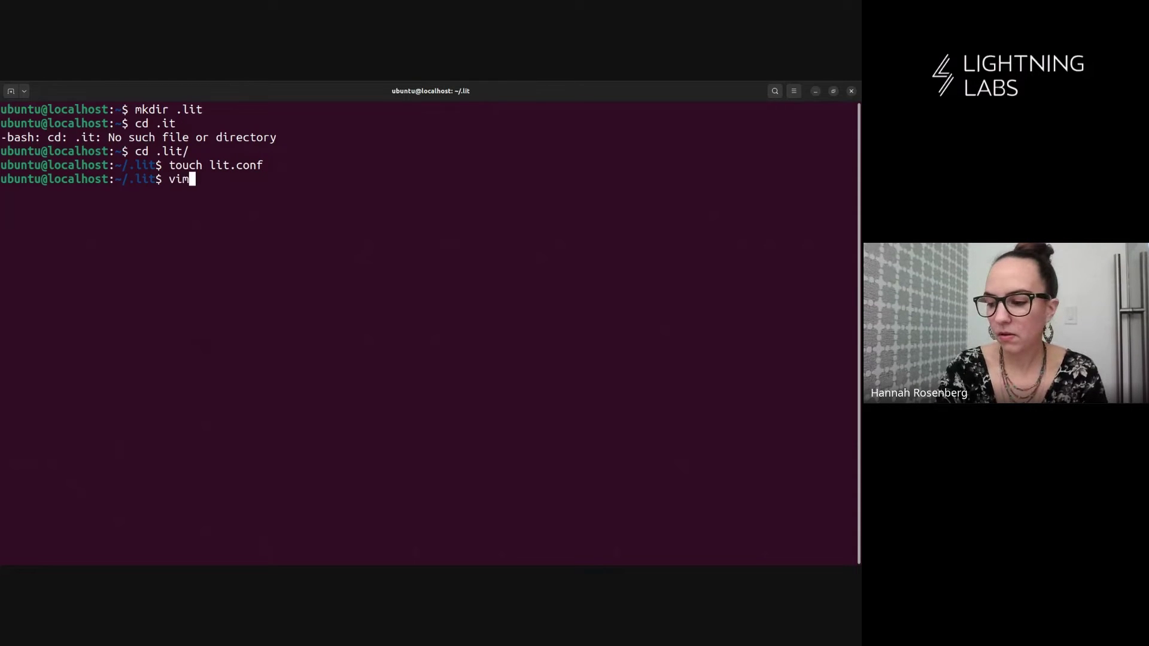
key("Return")
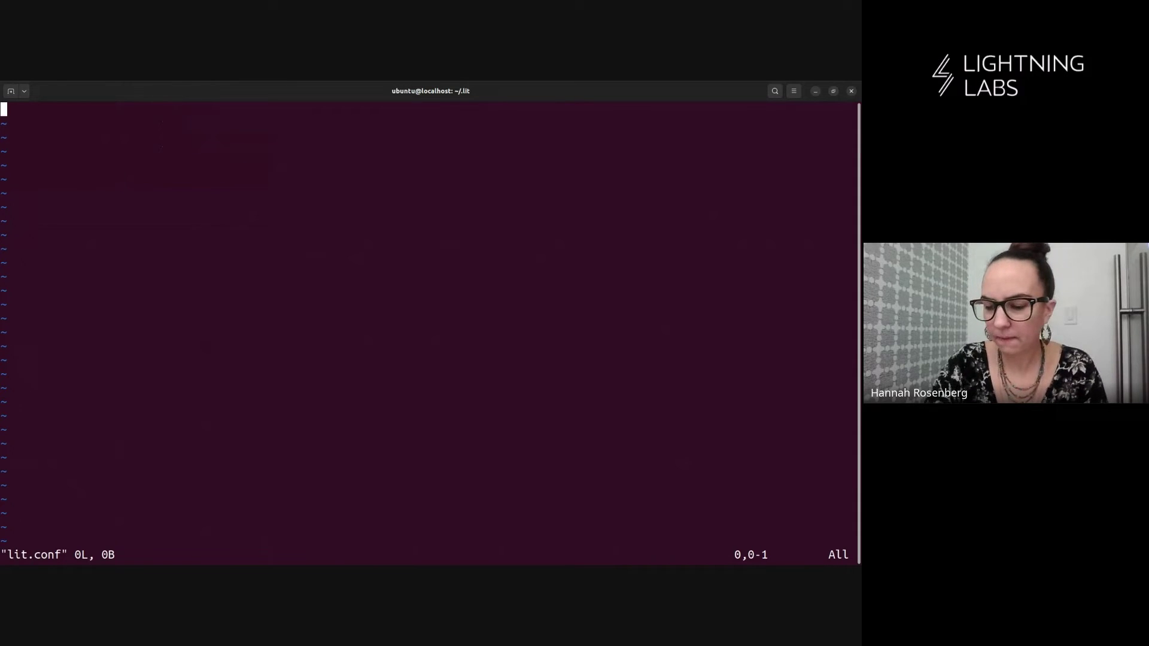
key("i")
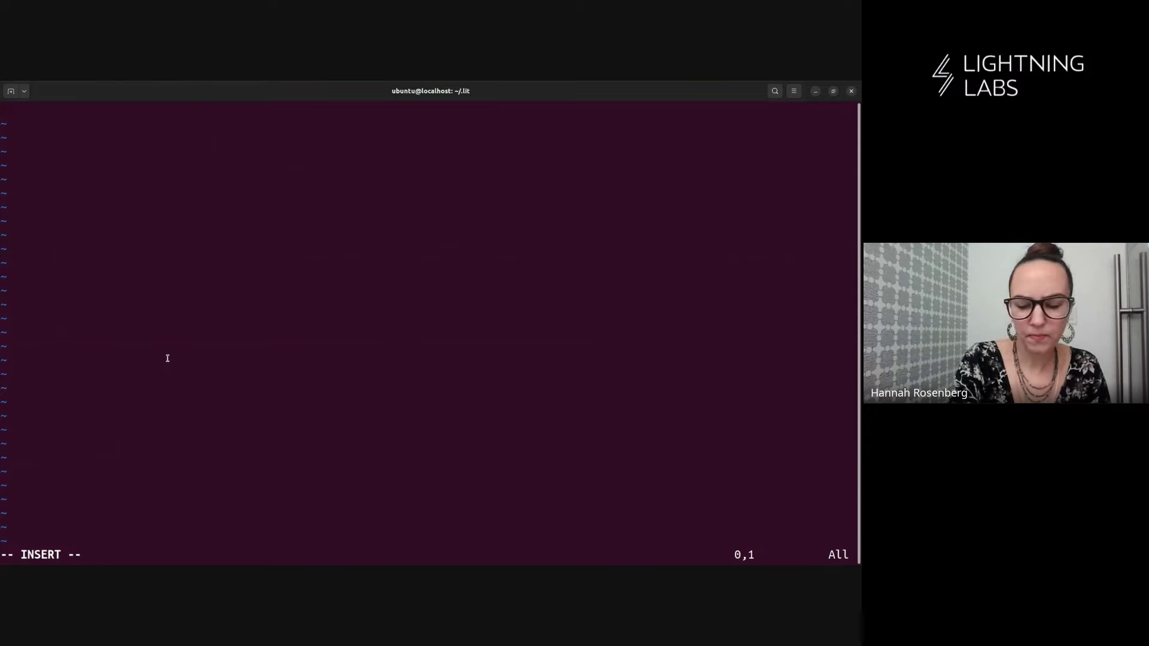
key("ctrl+shift+v")
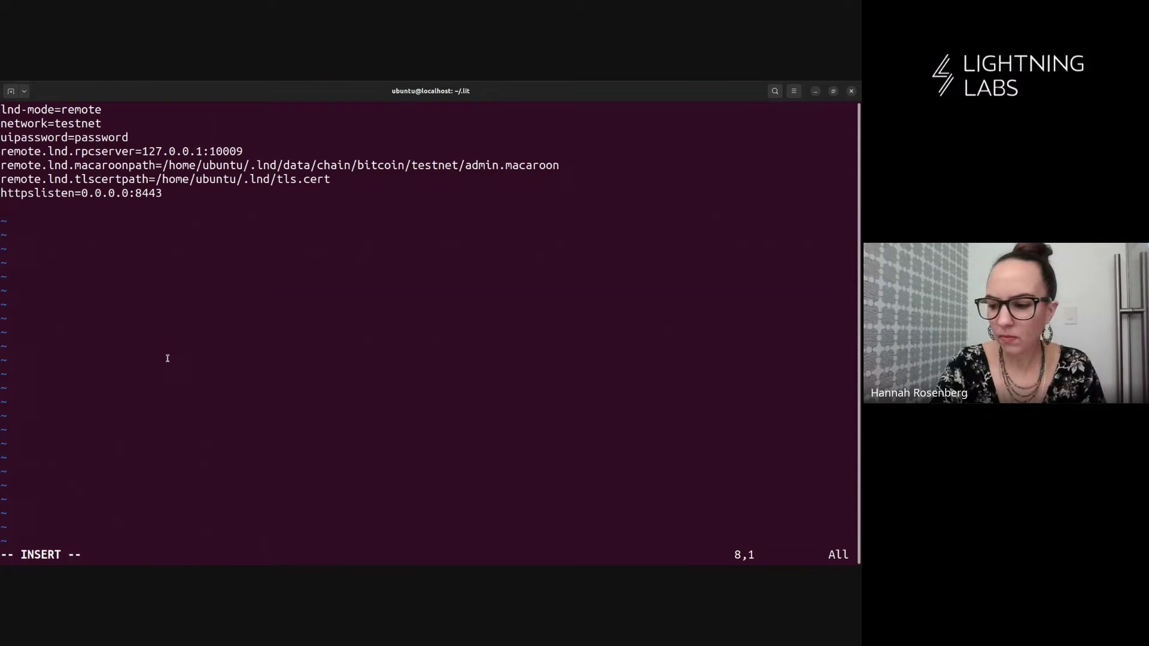
key("BackSpace")
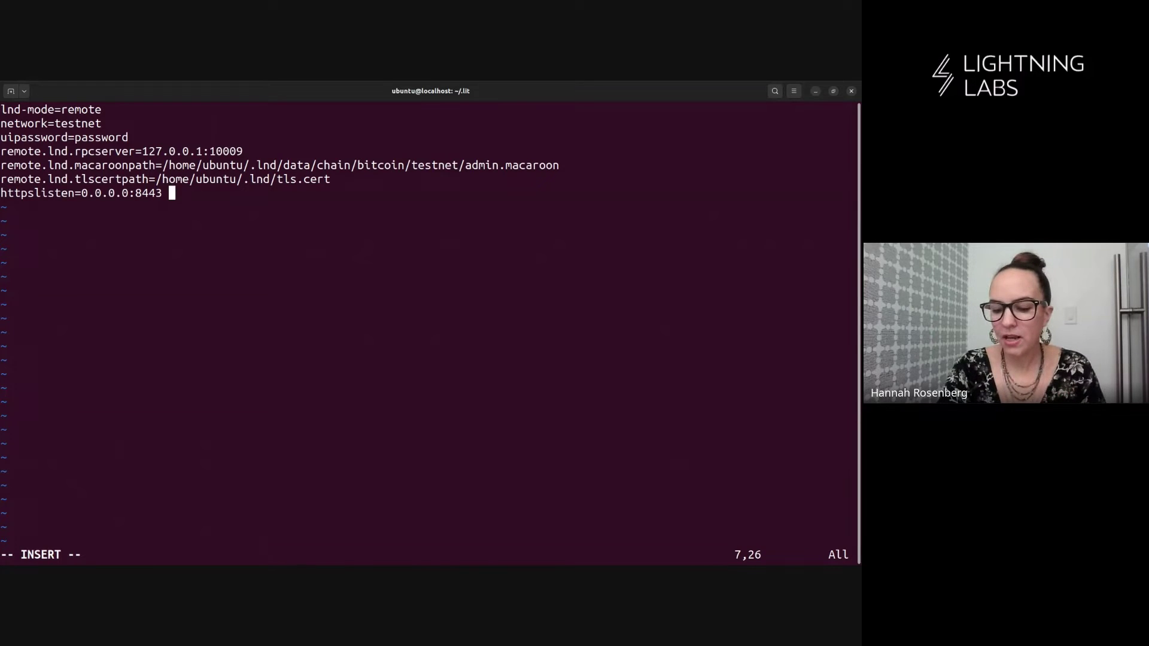
- Review the lnd-mode, network=testnet, uipassword, rpcserver and macaroon path lines in lit.conf
key("Up")
key("Up")
key("Up")
key("Up")
key("Up")
key("Up")
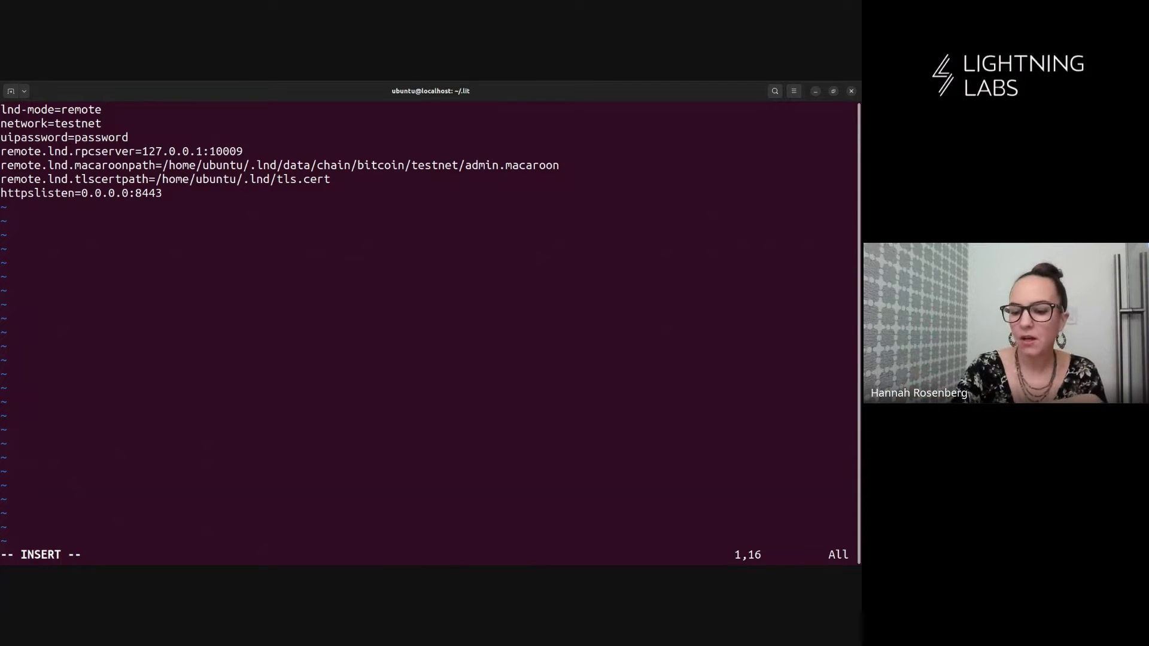
key("Down")
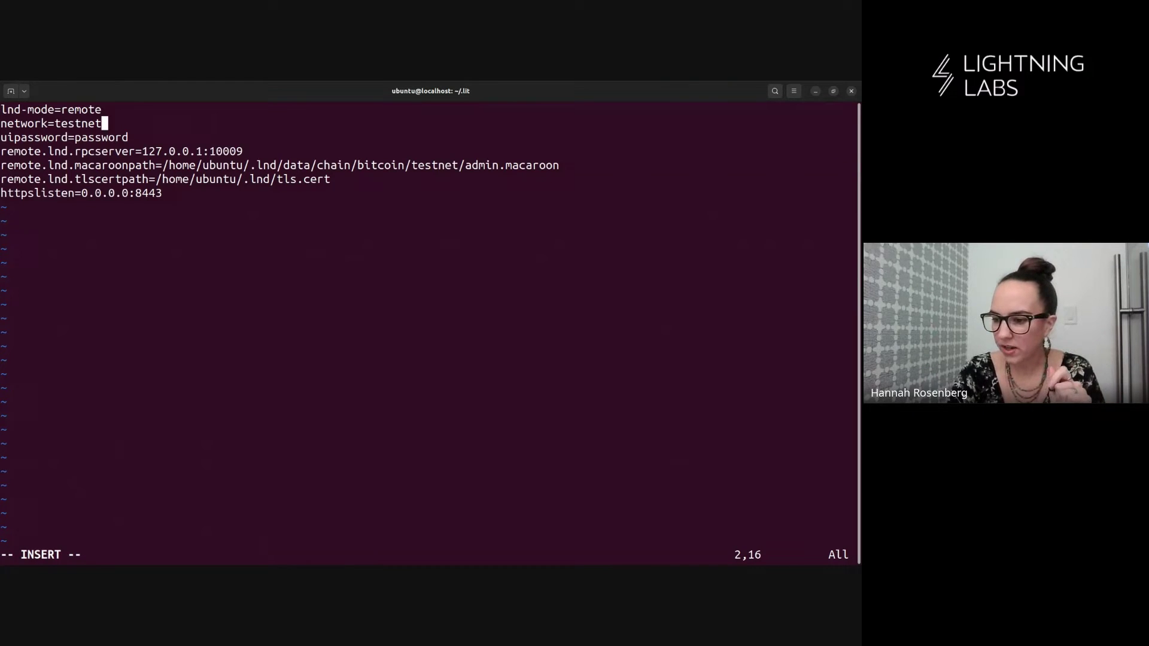
left_click(131, 137)
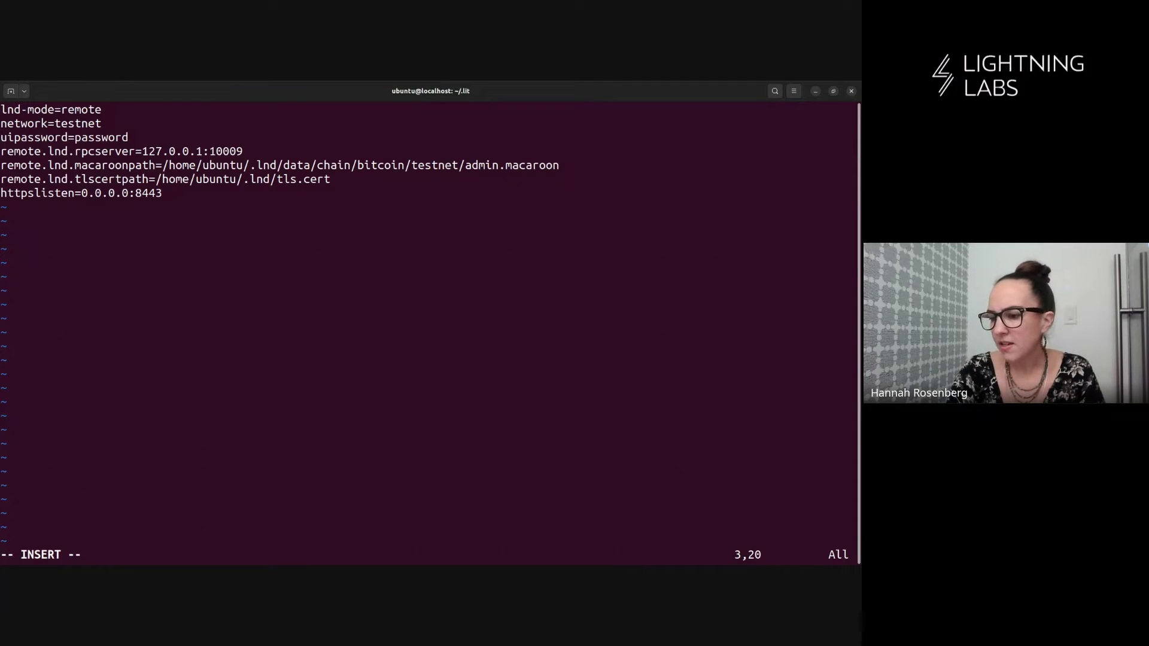
left_click(172, 151)
left_click(171, 165)
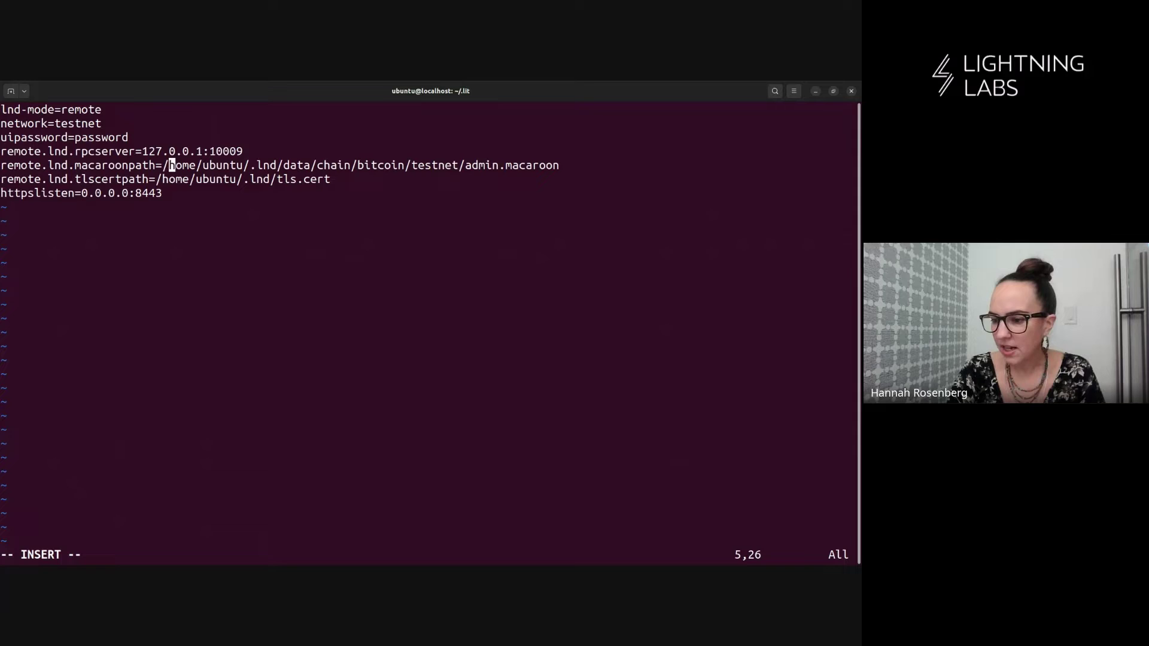
left_click(171, 151)
left_click(178, 151)
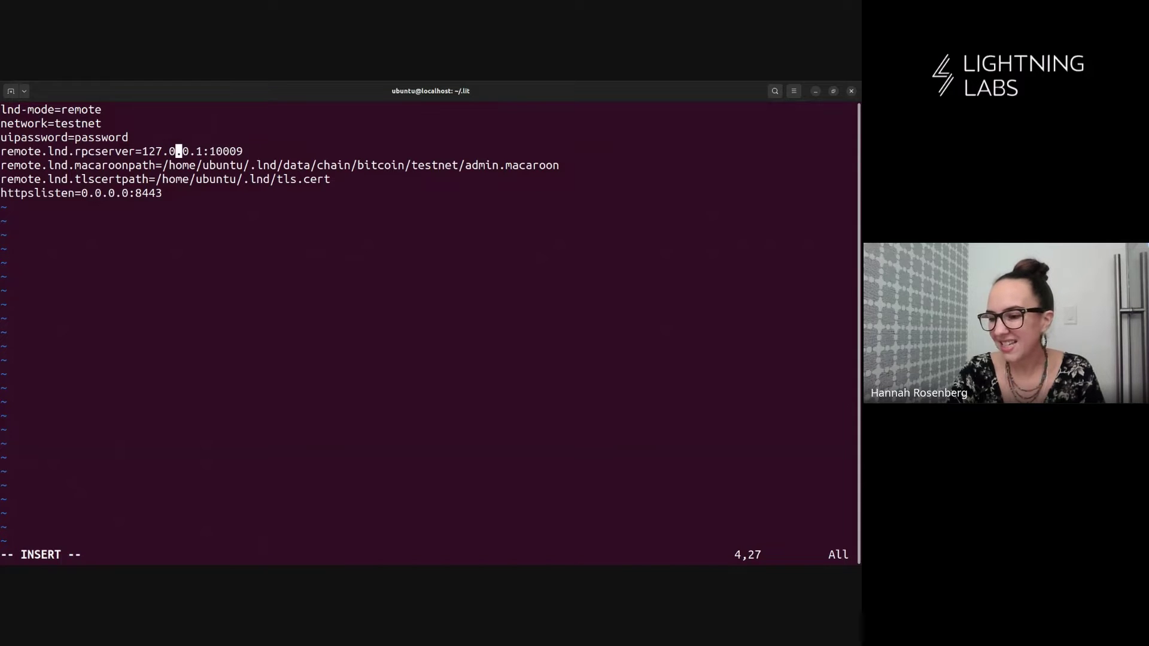
left_click(245, 151)
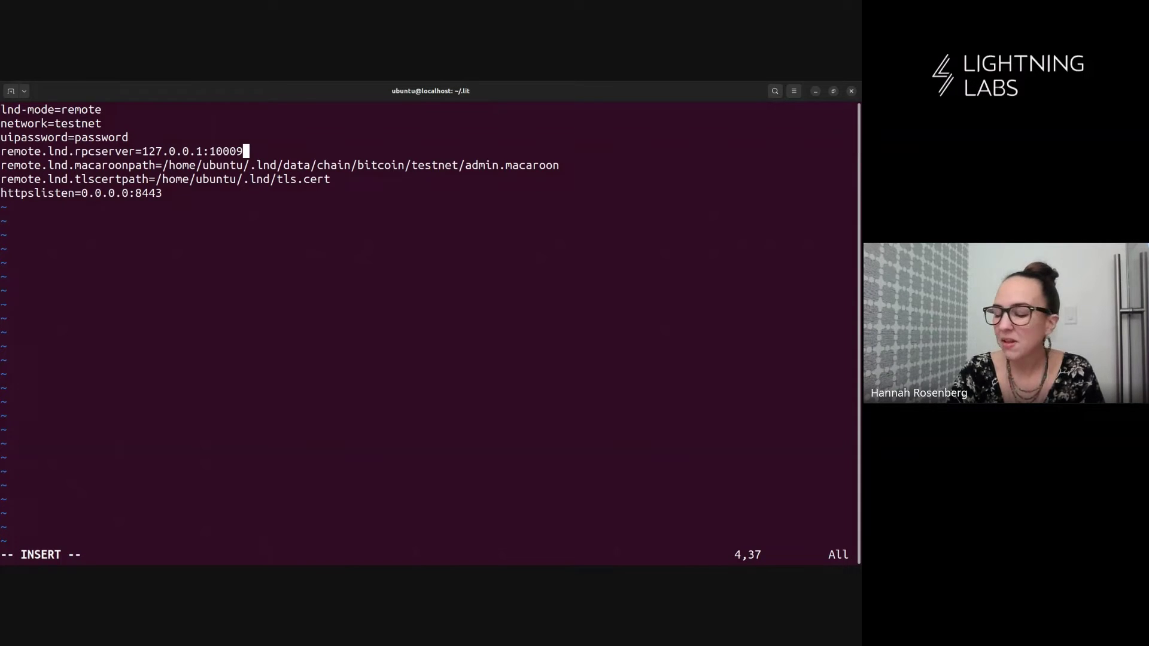
left_click(246, 165)
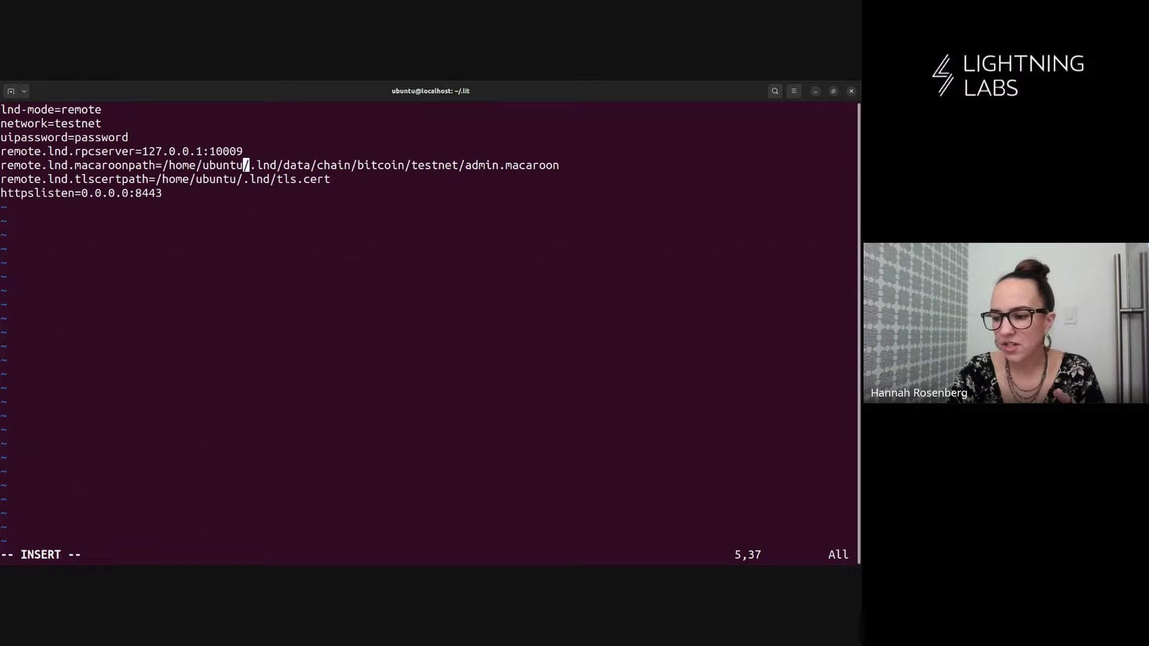
left_click(246, 152)
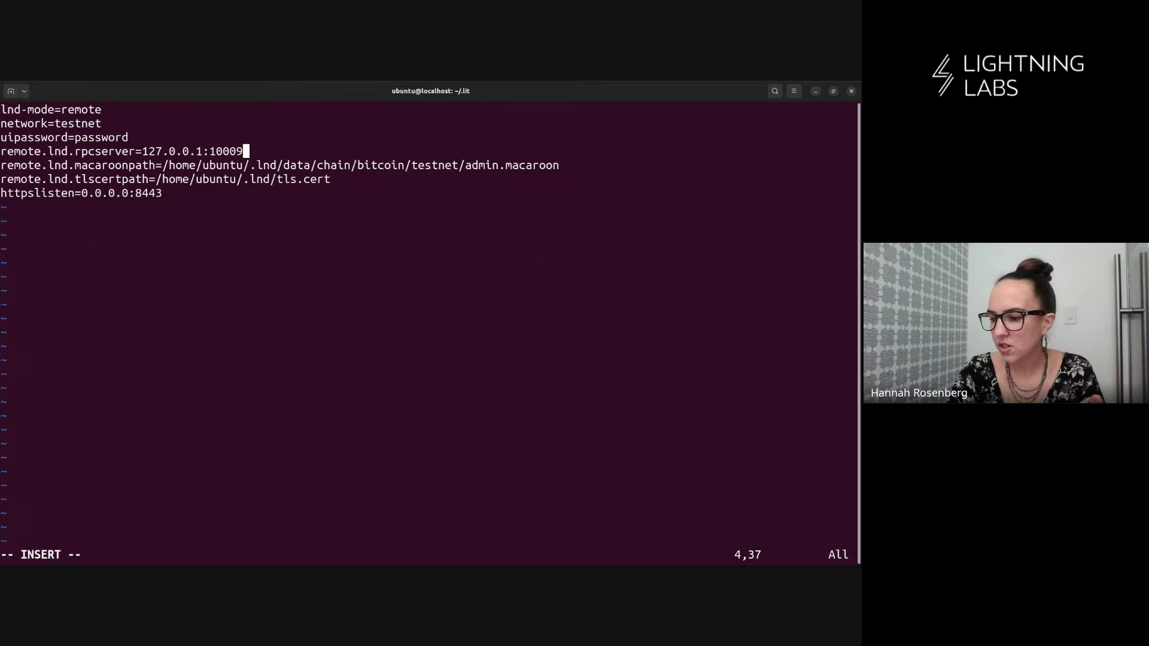
left_click(246, 165)
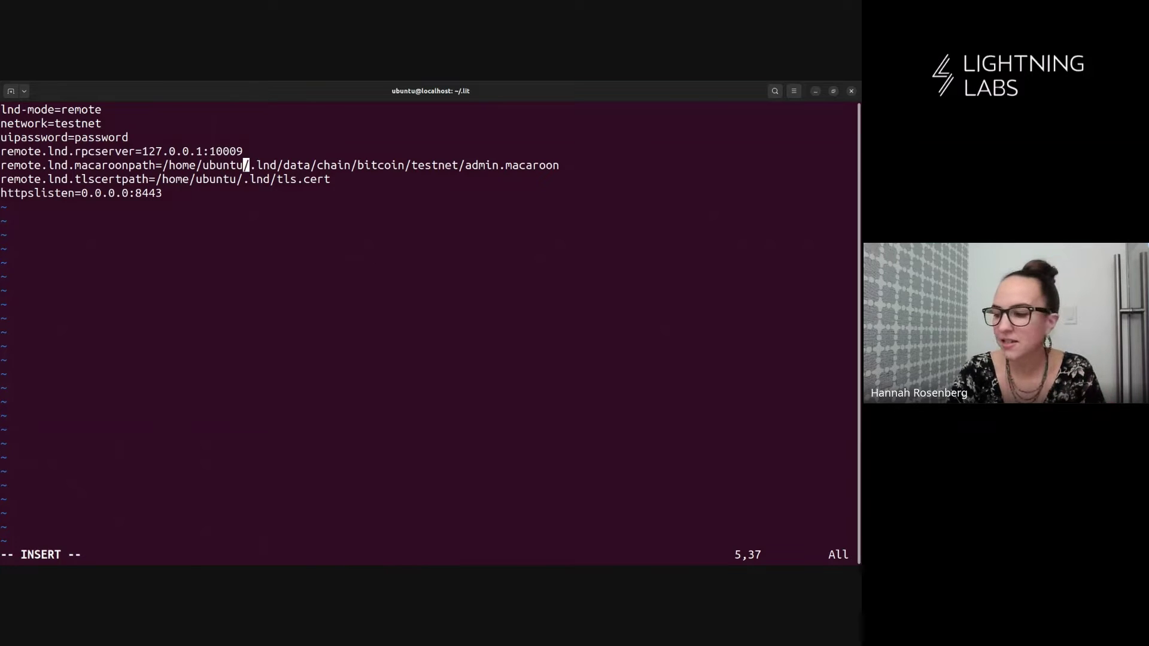
- Delete the trailing space after httpslisten=0.0.0.0:8443 and leave insert mode
left_click(245, 179)
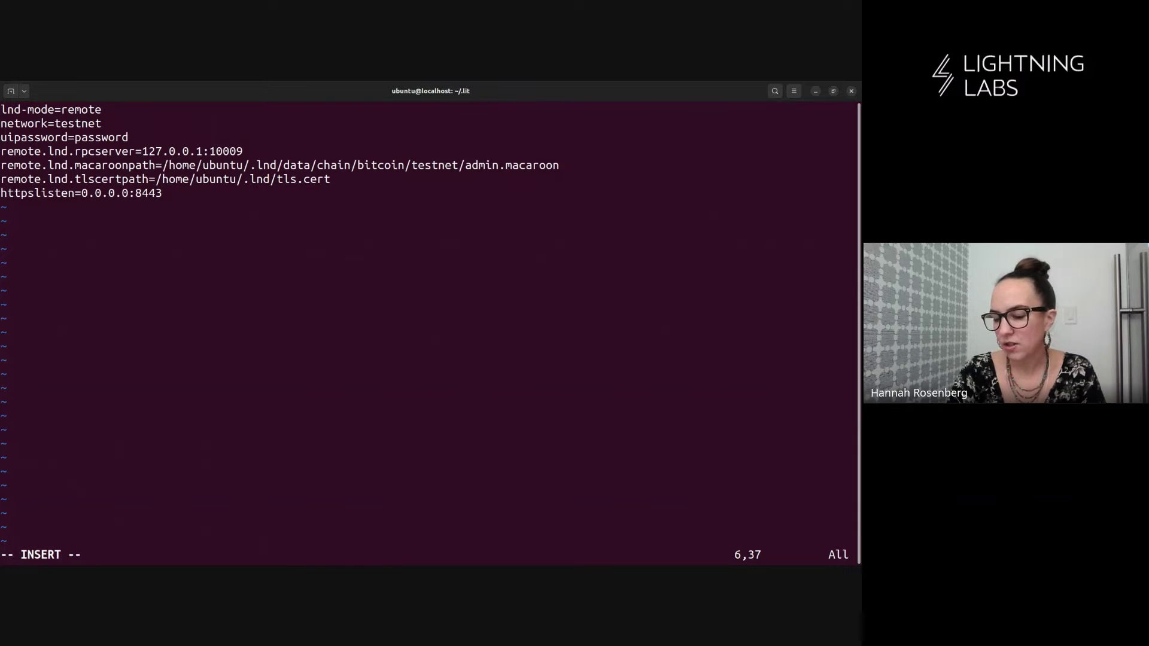
left_click(172, 192)
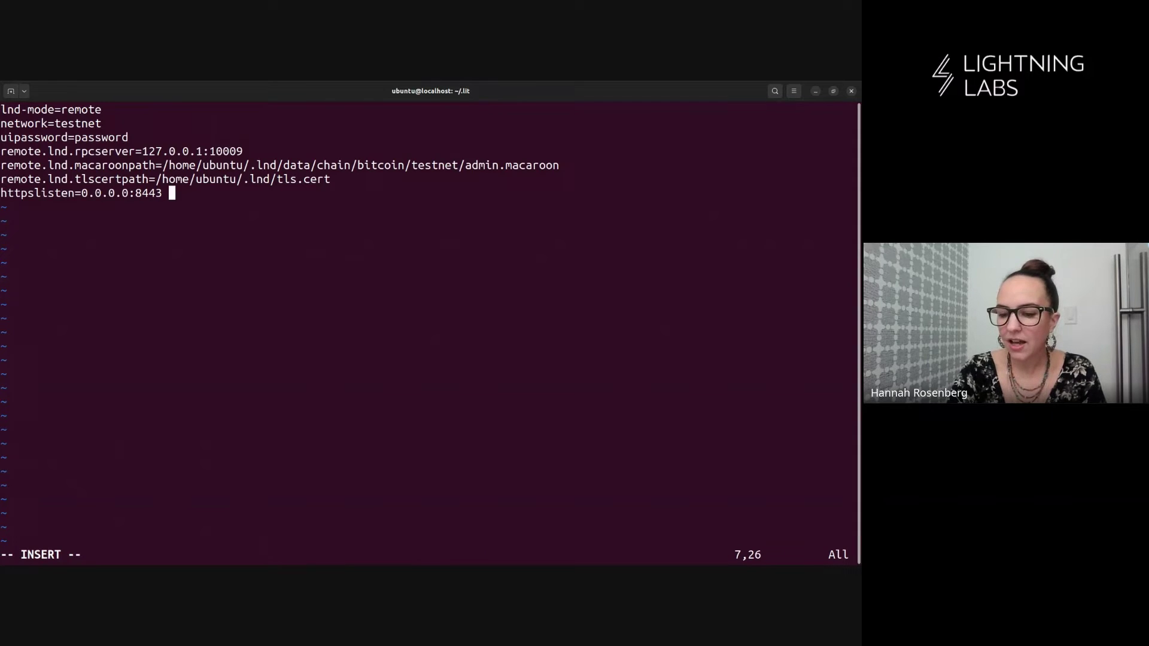
key("BackSpace")
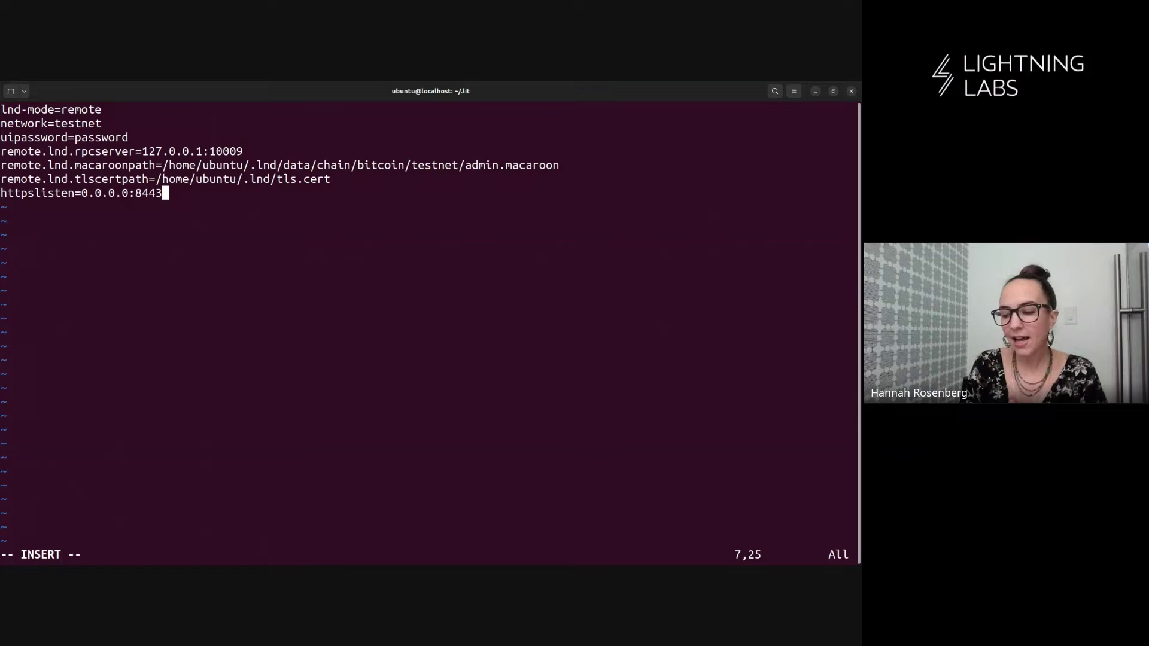
key("Escape")
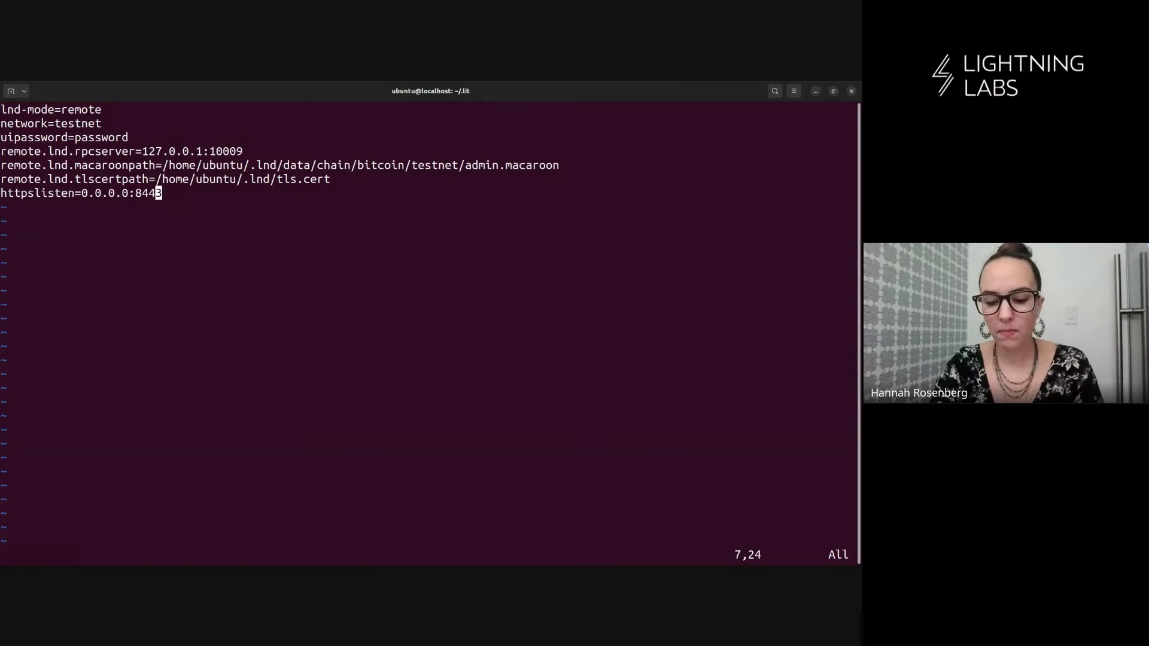
- Save lit.conf with :x, return to the home directory, and clear the screen
type(":x")
key("Return")
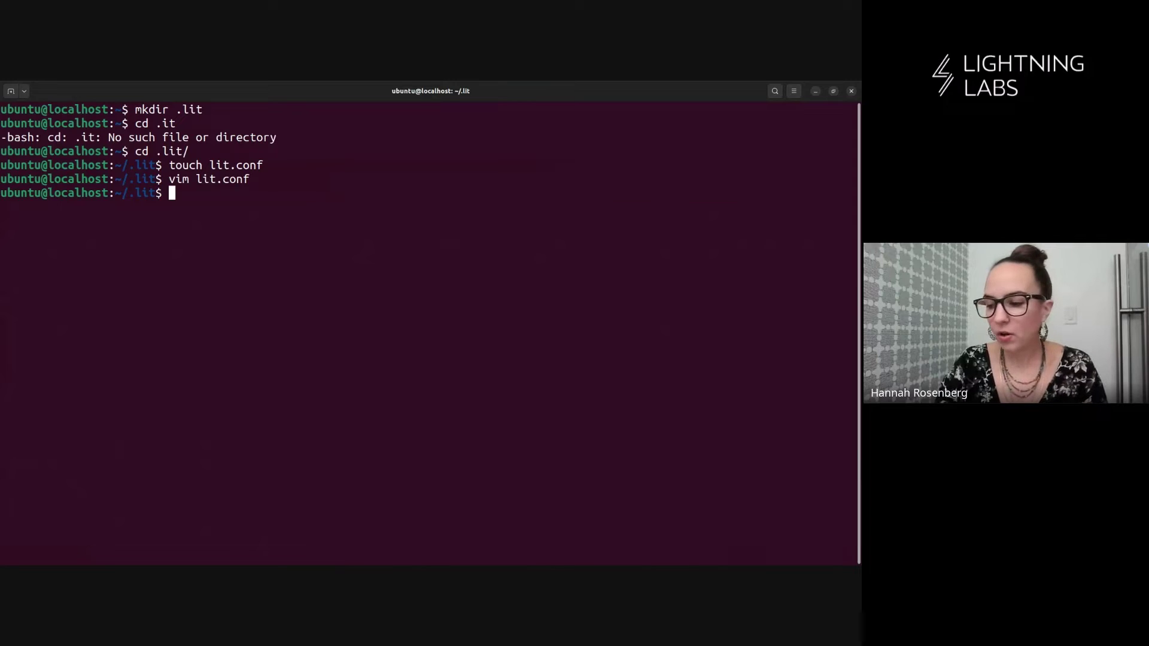
type("cd")
key("Return")
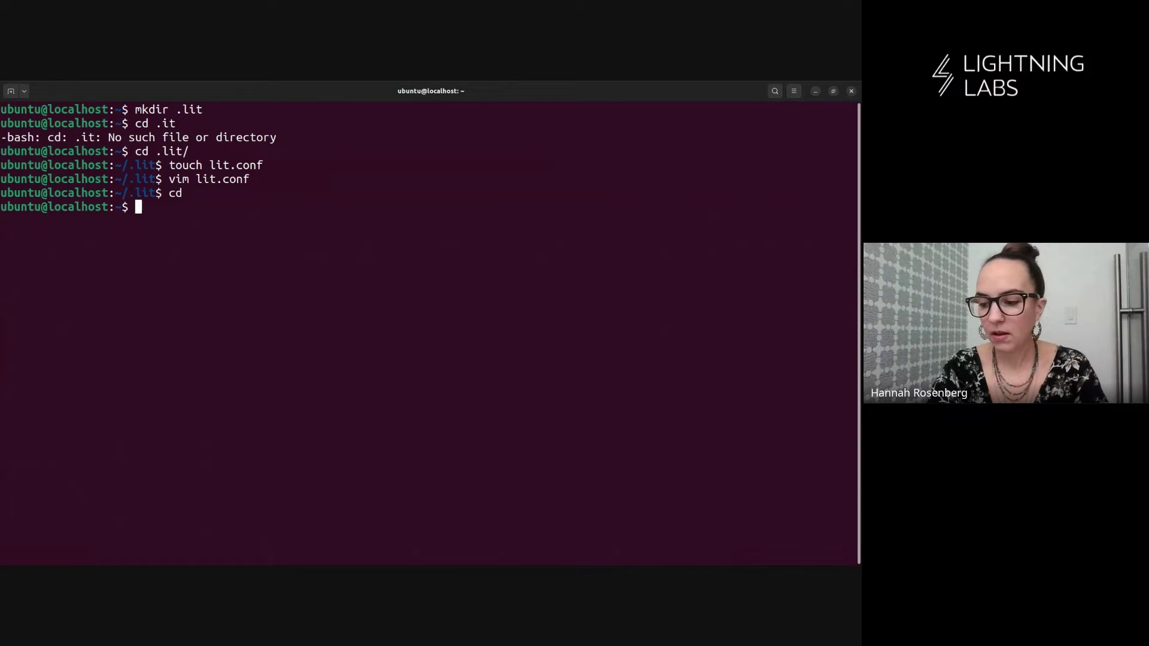
type("clear")
key("Return")
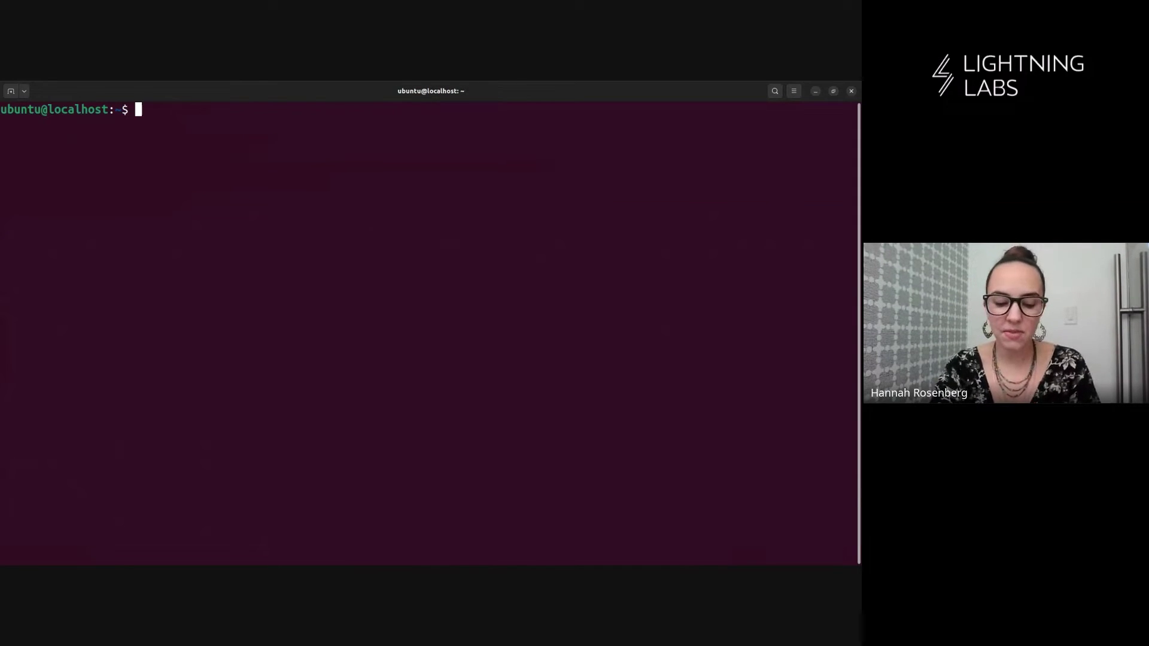
- Create an empty litd.service in /etc/systemd/system and start opening it with sudo vim
type("cd ")
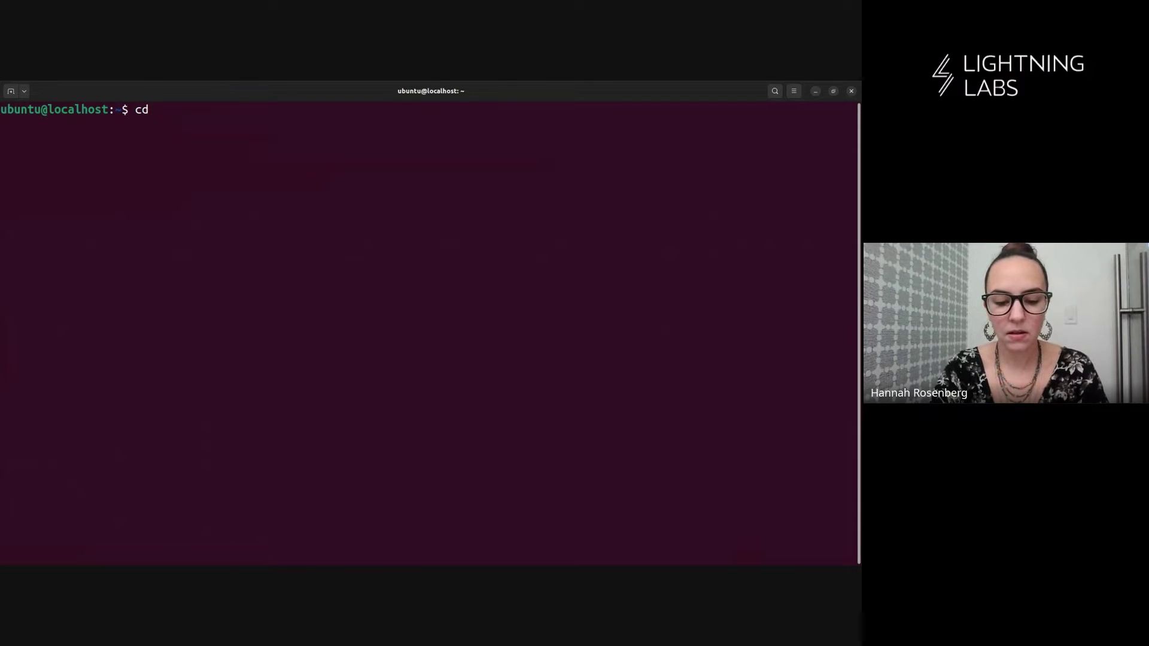
type("/etc/sys")
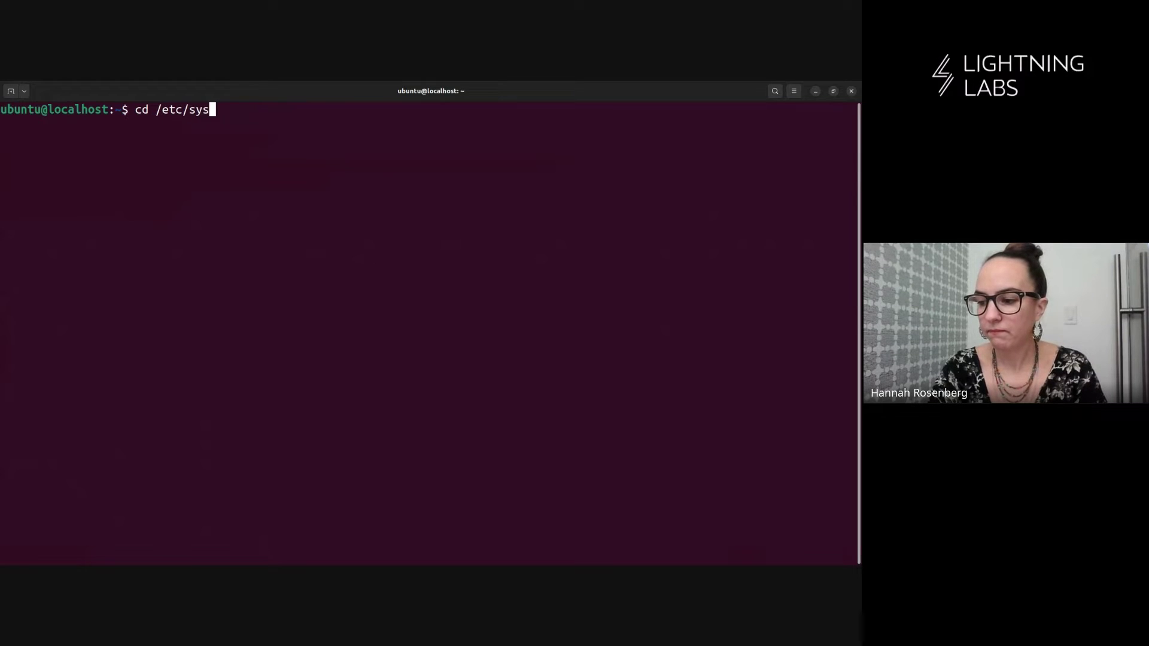
type("temd/system/")
key("Return")
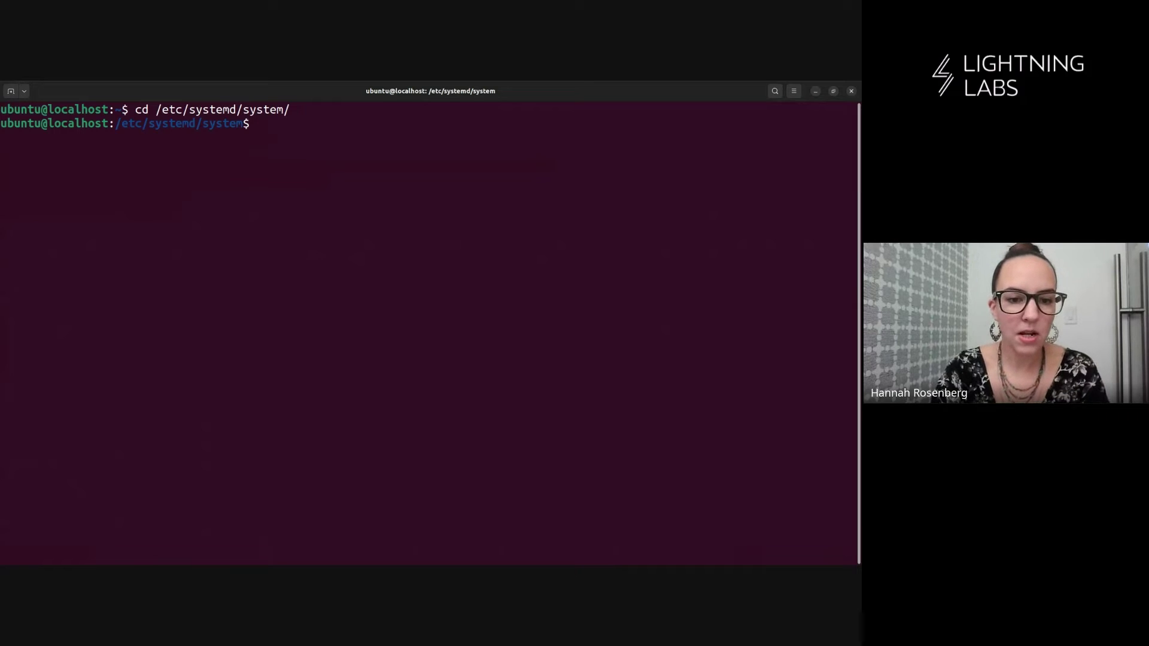
type("sud")
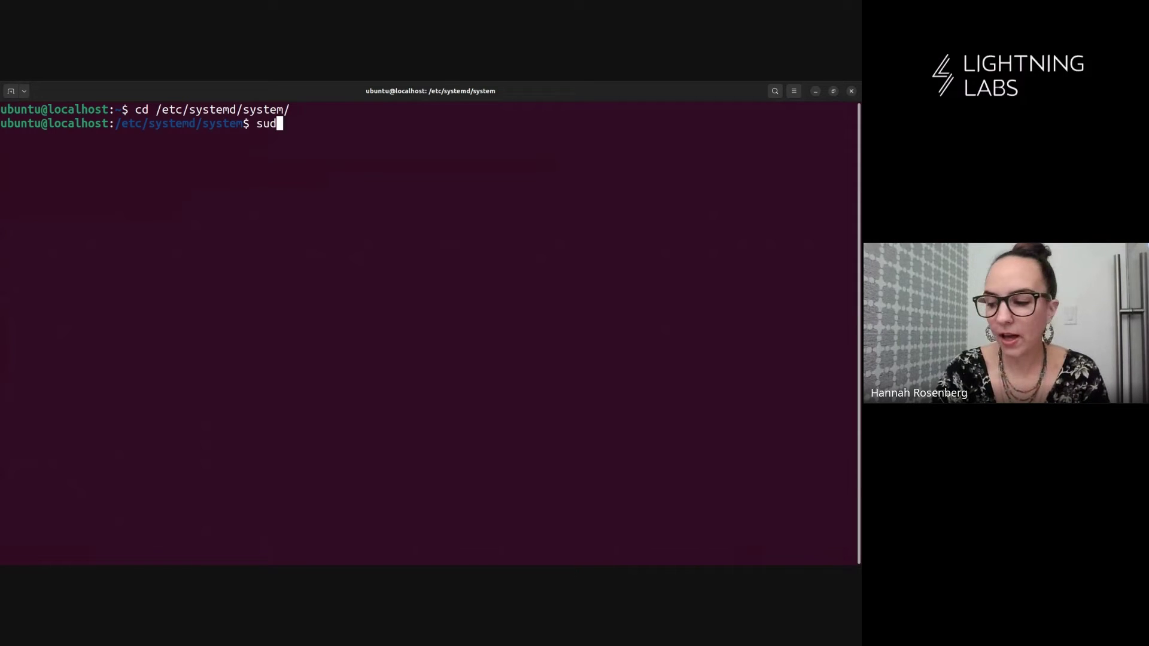
type("o touch l")
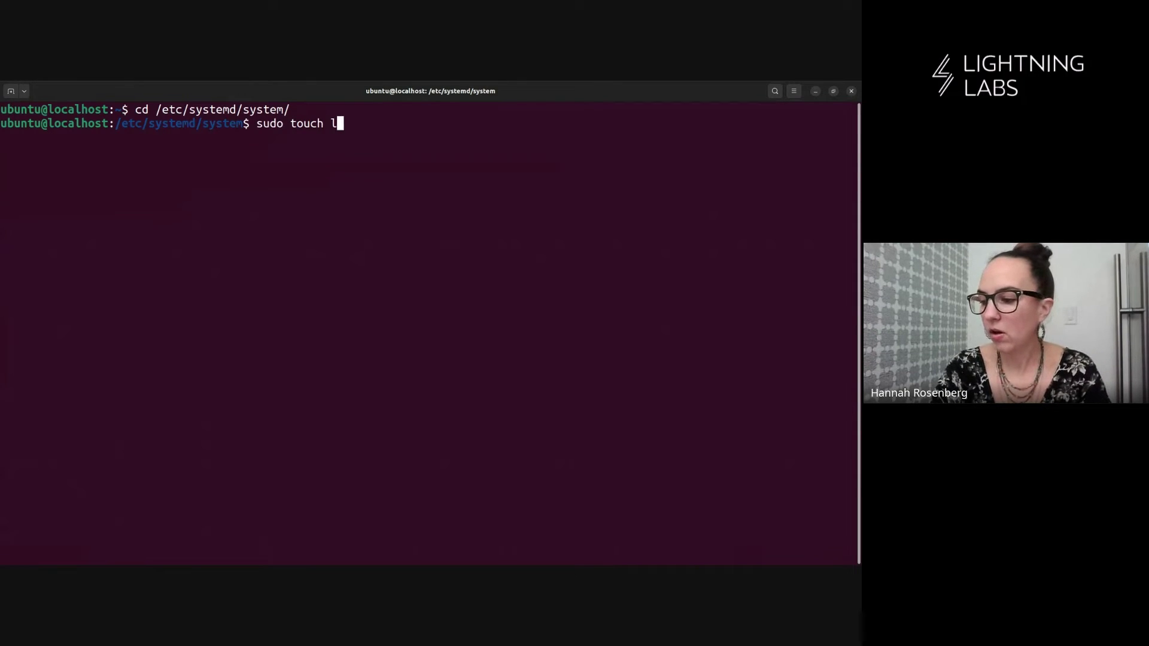
type("itd.service")
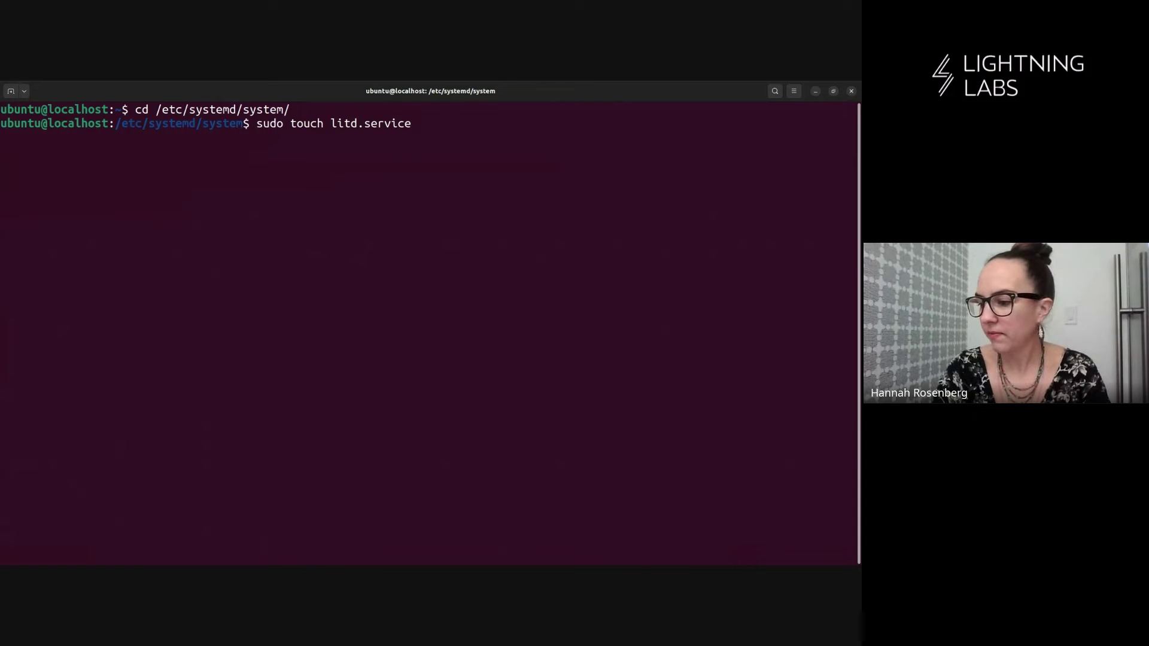
key("Return")
type("su")
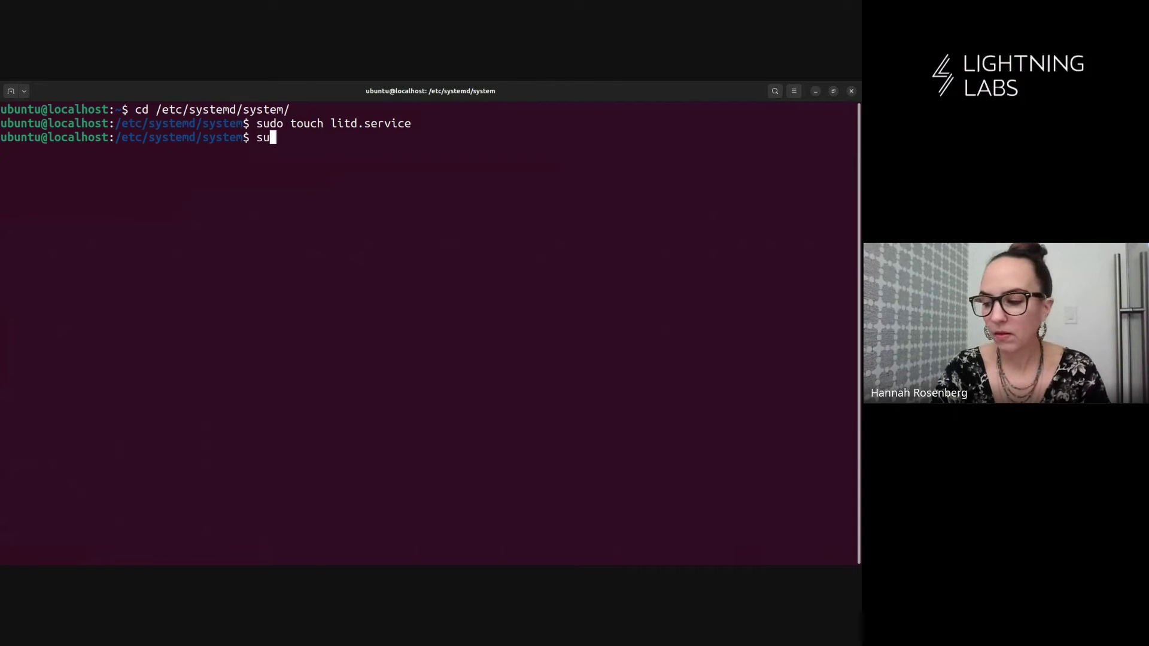
type("do vim lit")
key("Tab")
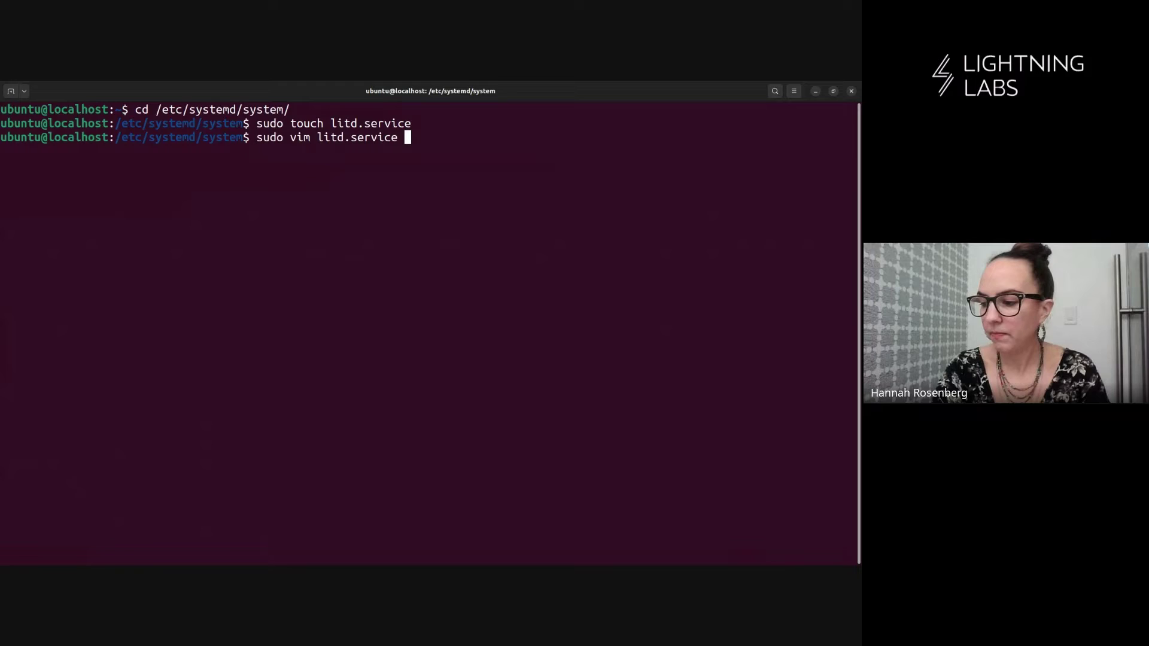
- Paste the full litd systemd unit definition into litd.service and remove the trailing empty line
key("Return")
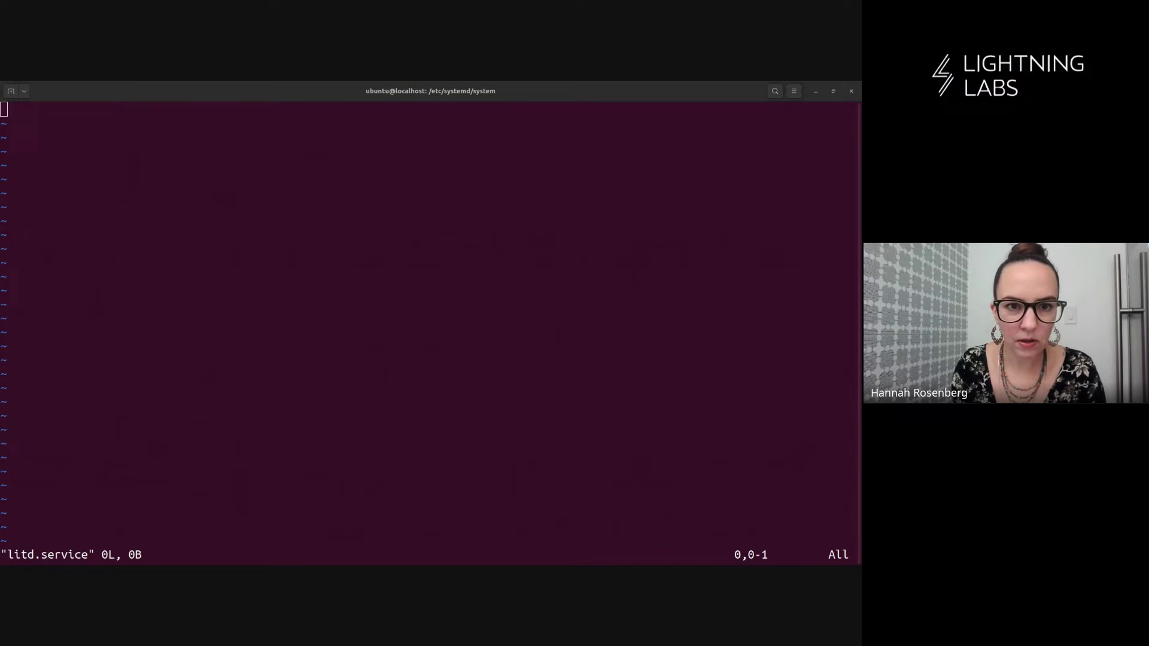
type("[Unit] Description=Litd Lightning Terminal Daemon Requires=lnd.service After=lnd.service  [Service] ExecStart=/home/ubuntu/go/bin/litd litd  User=ubuntu Group=ubuntu  Type=simple Restart=always RestartSec=120  [Install] WantedBy=multi-user.target")
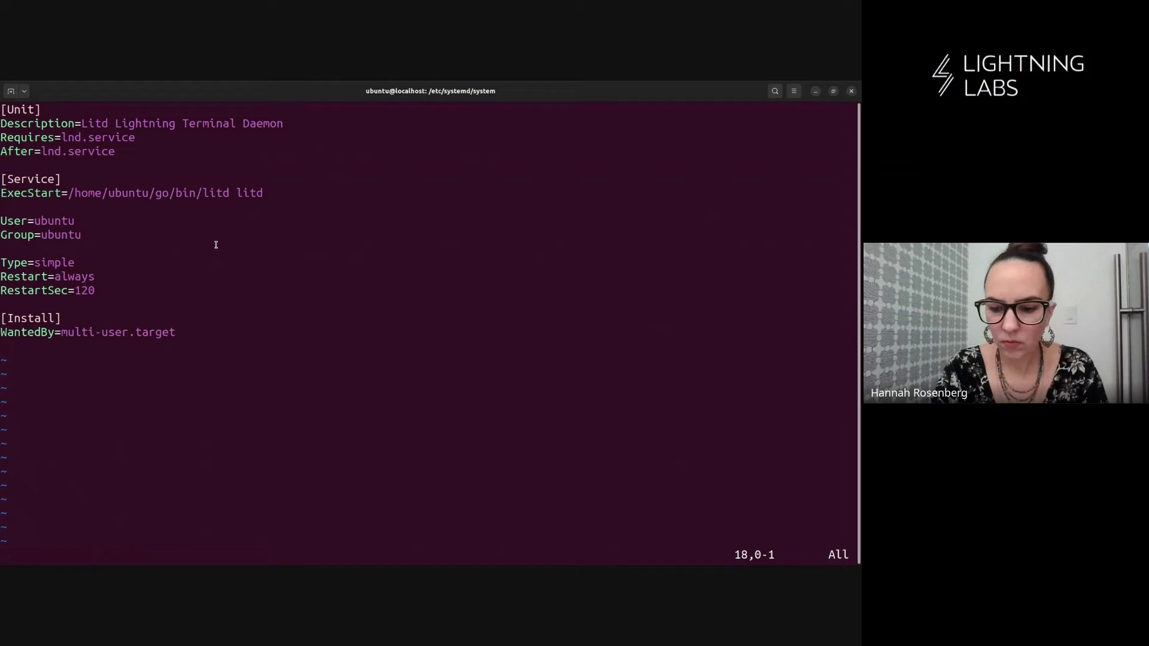
key("i")
key("BackSpace")
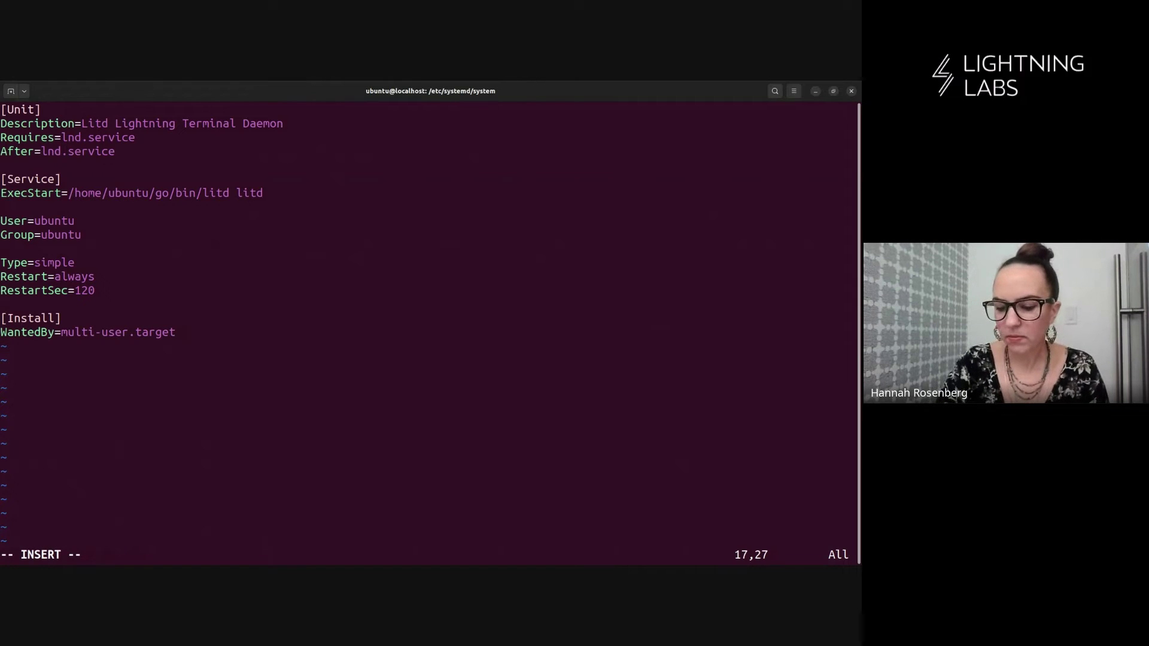
key("Up")
key("Up")
key("Up")
key("Up")
key("Up")
key("Up")
key("Up")
key("Up")
key("Up")
key("Up")
key("Up")
key("Up")
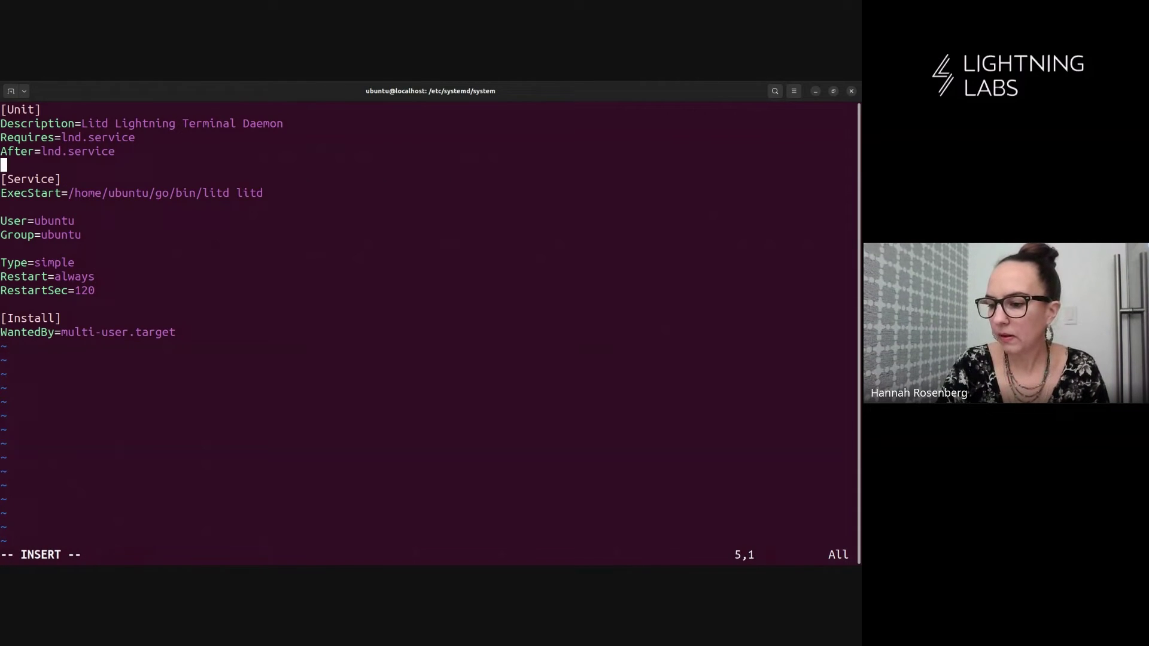
key("Up")
key("Up")
key("Up")
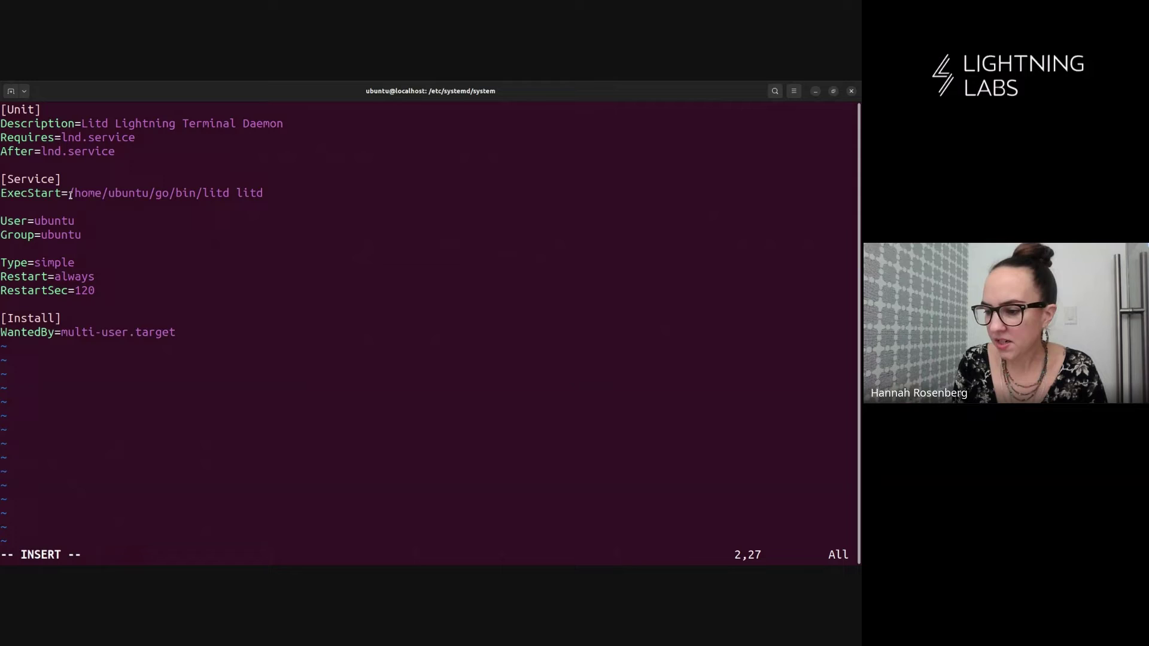
- Check the ExecStart path /home/ubuntu/go/bin/litd, then save and quit the editor with :wq
left_click_drag(68, 195, 232, 196)
left_click(232, 195)
double_click(250, 194)
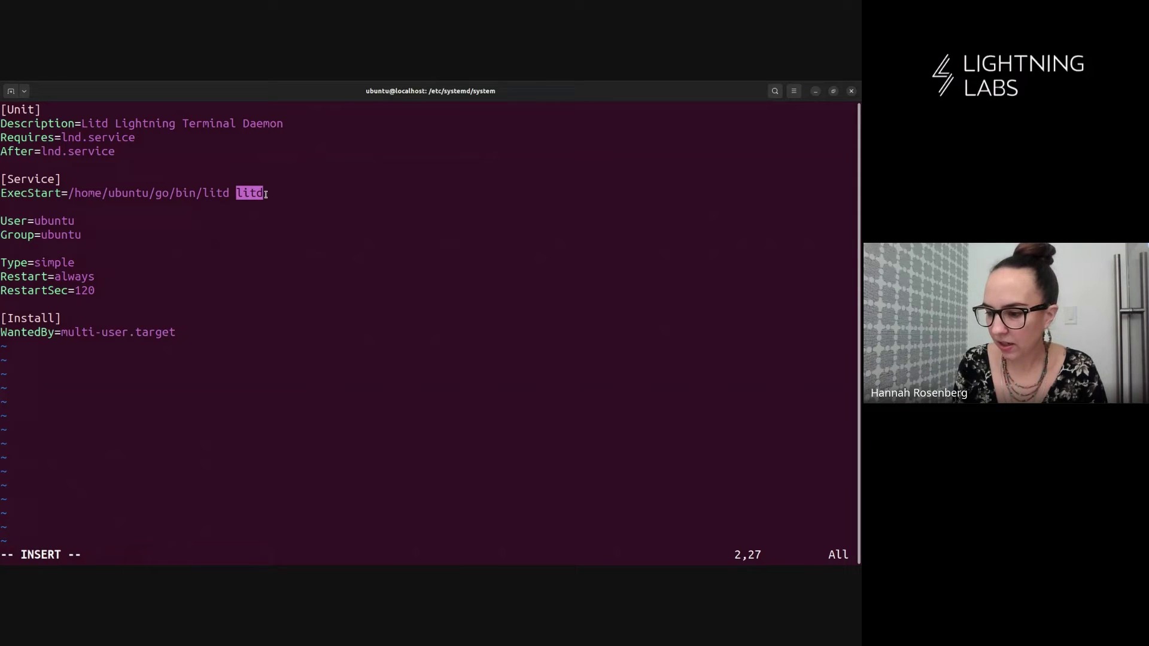
left_click(55, 221)
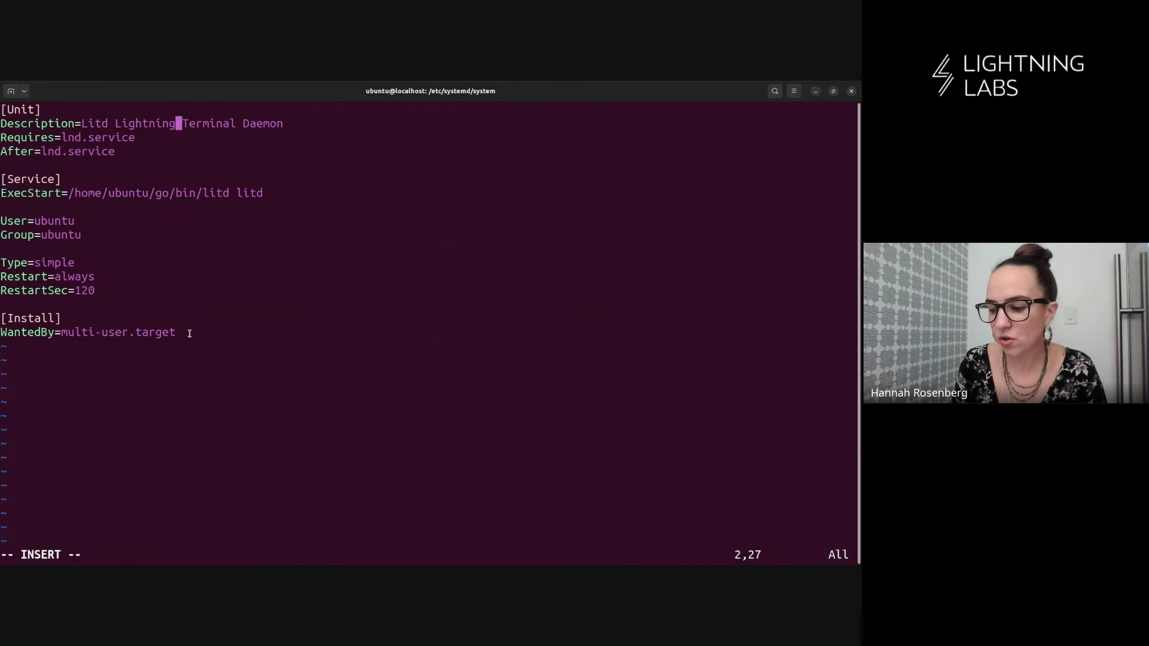
key("Escape")
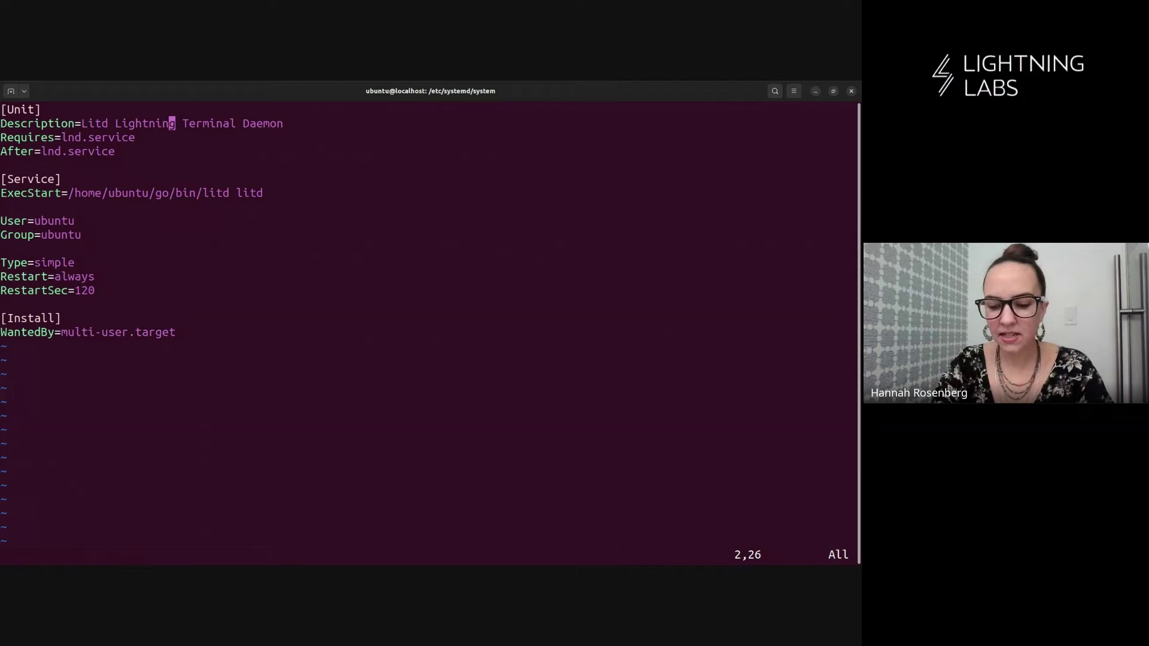
type(":wq")
key("Return")
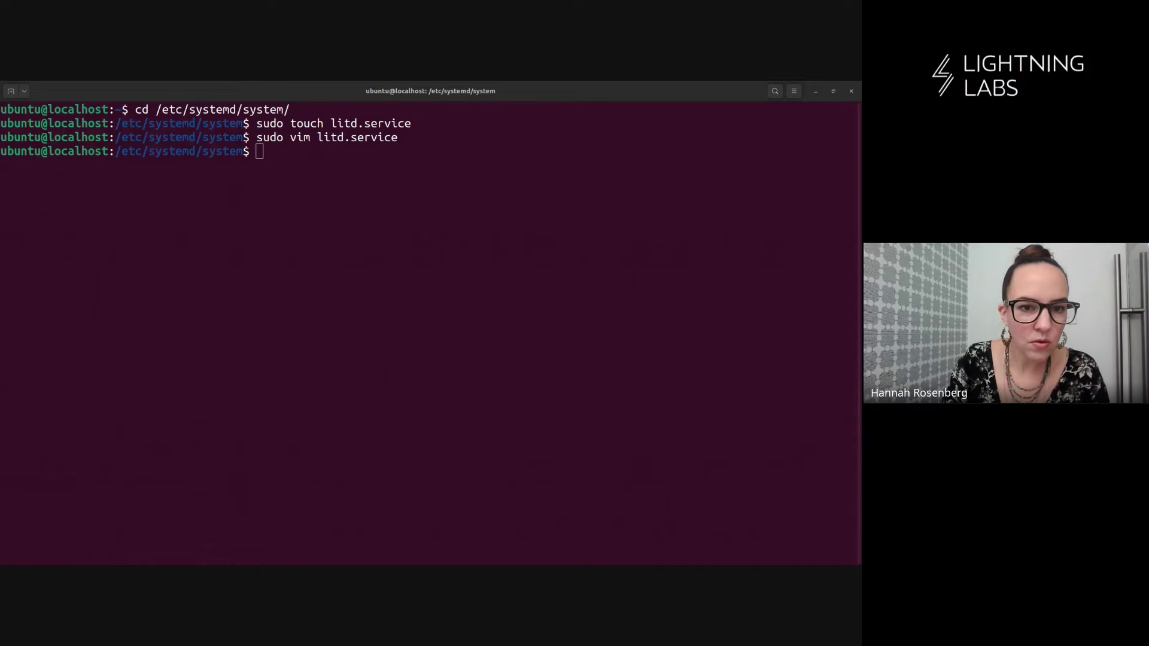
- Run sudo systemctl enable litd to enable the litd service
left_click(117, 289)
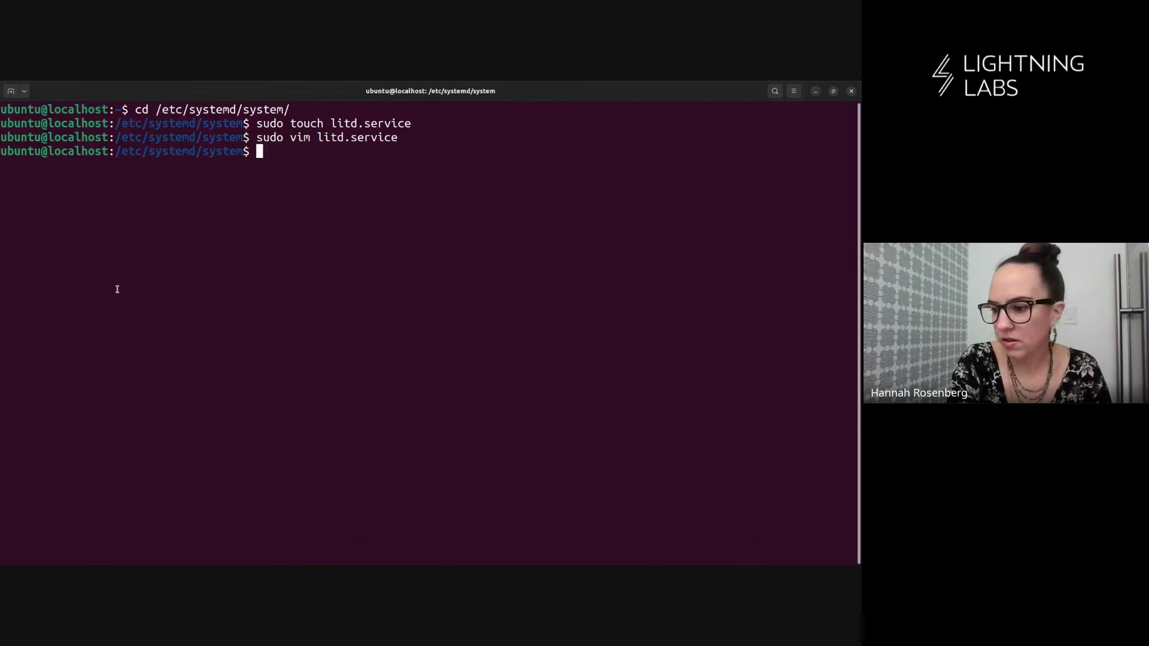
type("sudo systemctl enable litd")
key("Return")
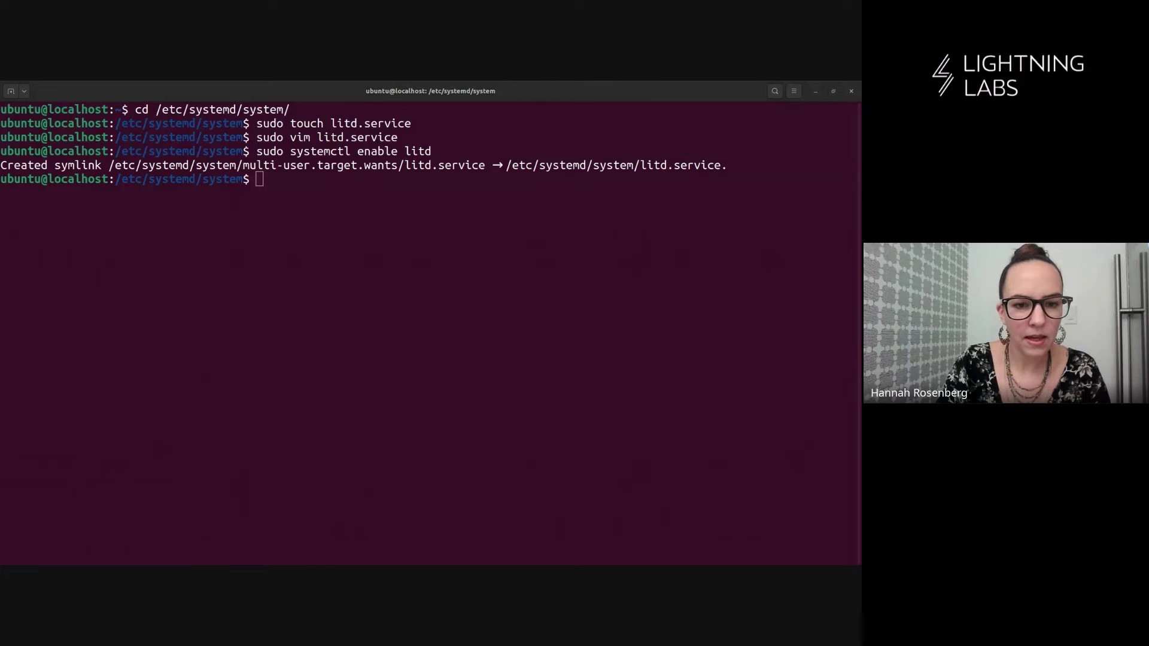
- Run sudo systemctl start litd to start the litd service
left_click(109, 374)
type("sudo systemctl start litd")
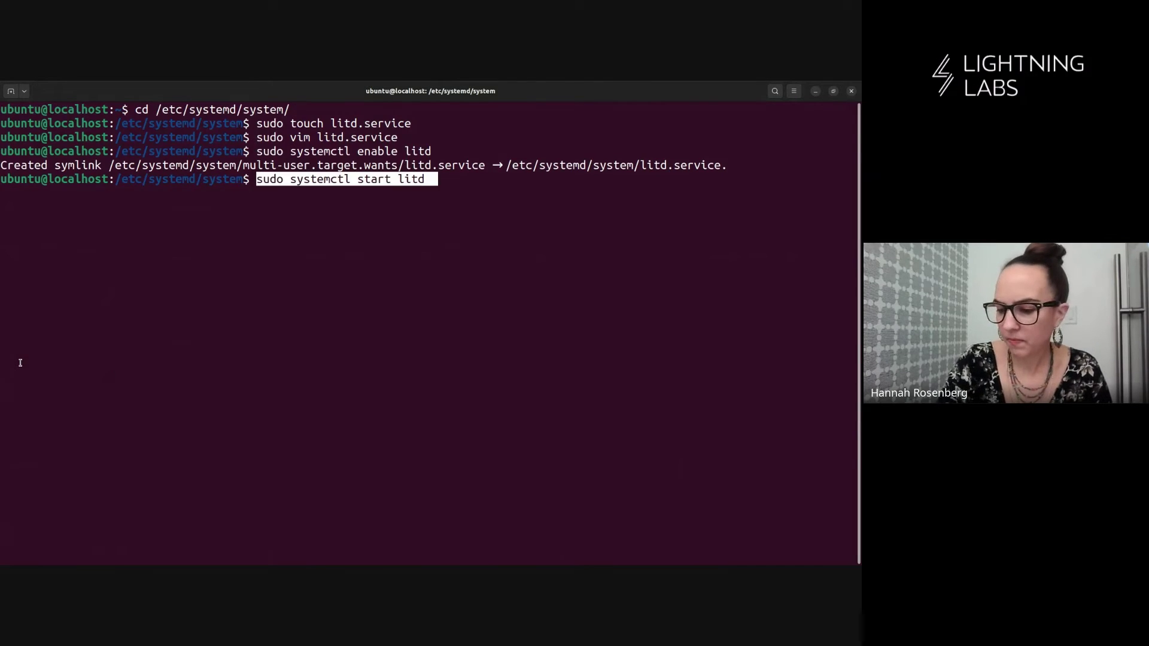
key("Return")
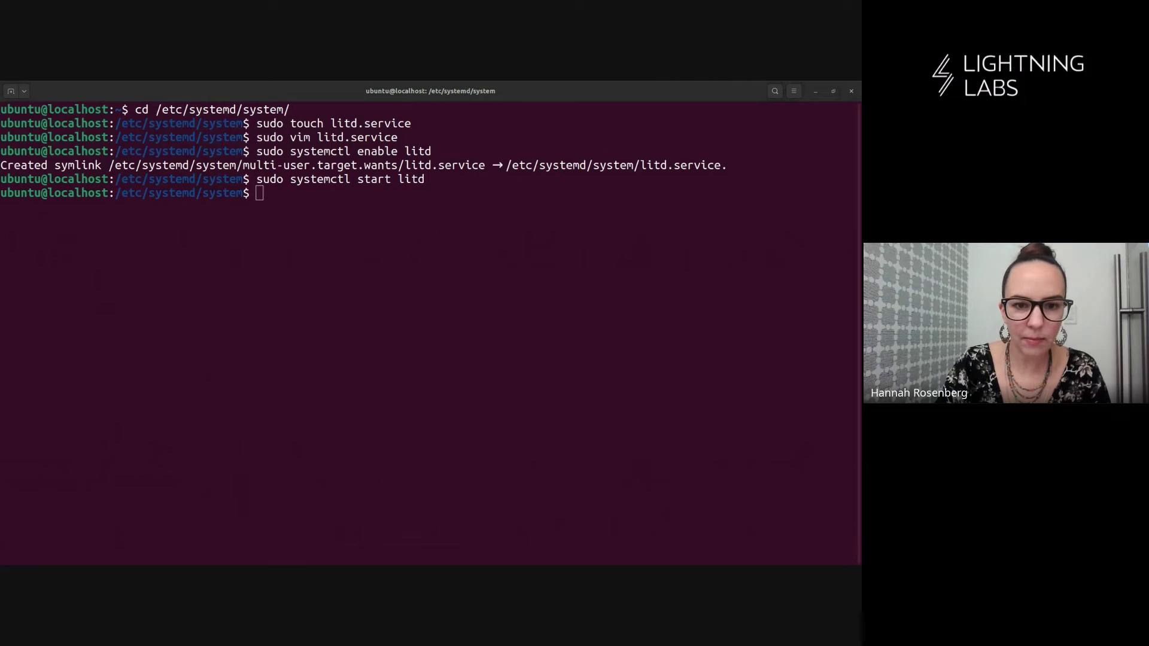
- Run sudo lsof -n -P -i | grep LISTEN and highlight the litd row on port 8443
left_click(156, 316)
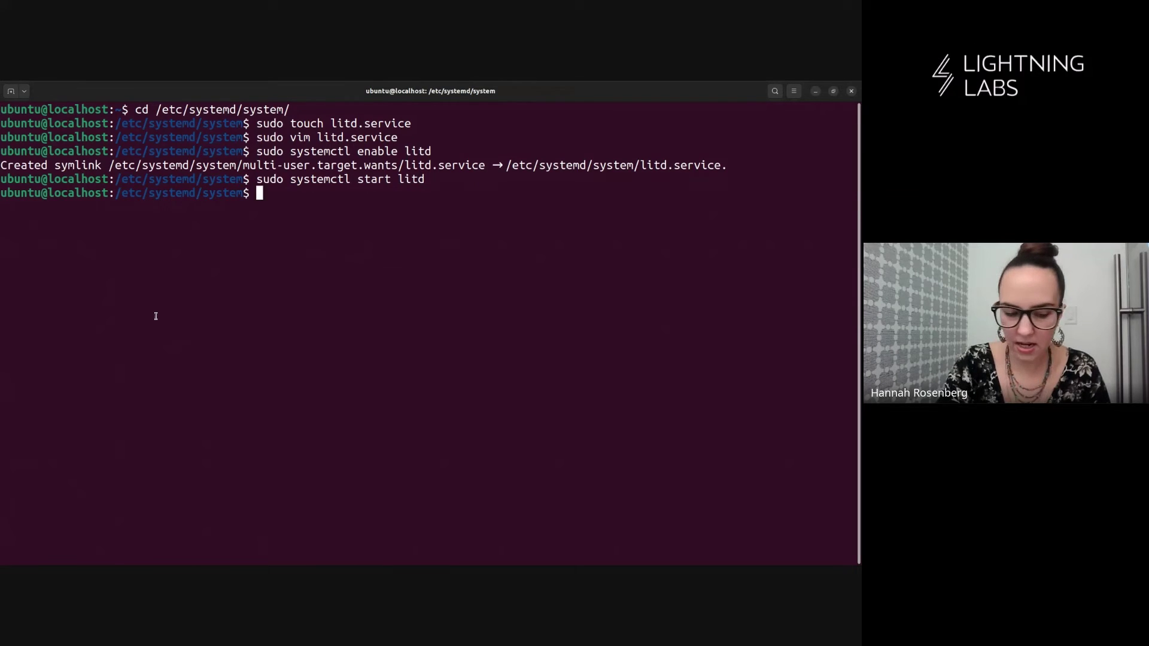
type("sudo lsof -n -P -i | grep LISTEN")
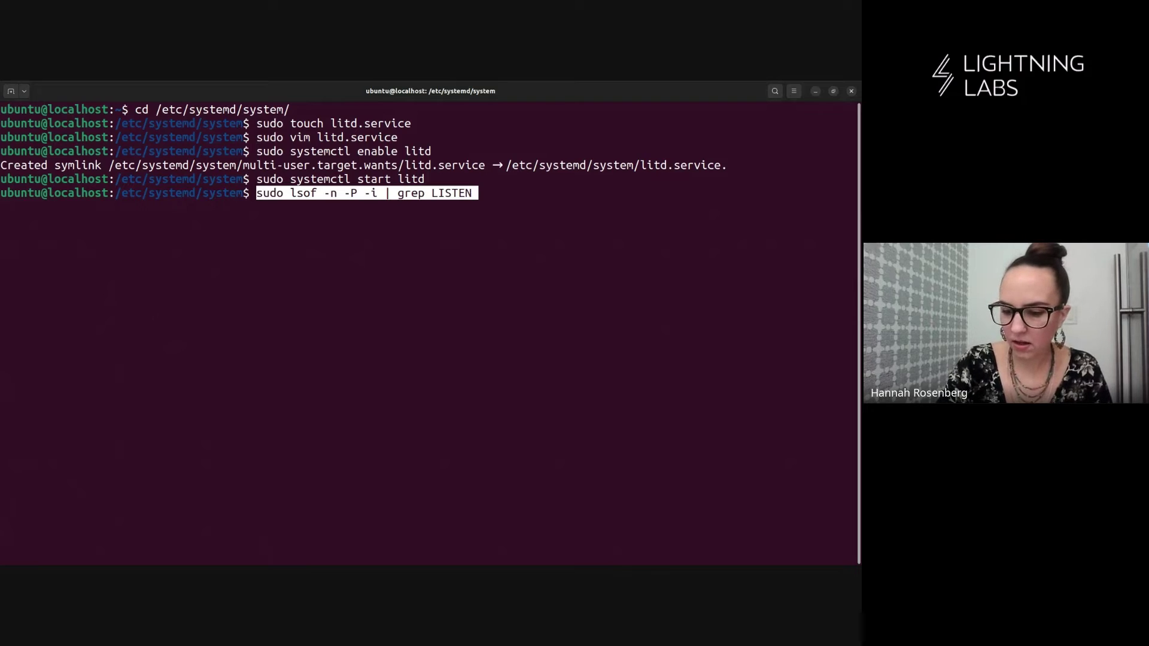
key("End")
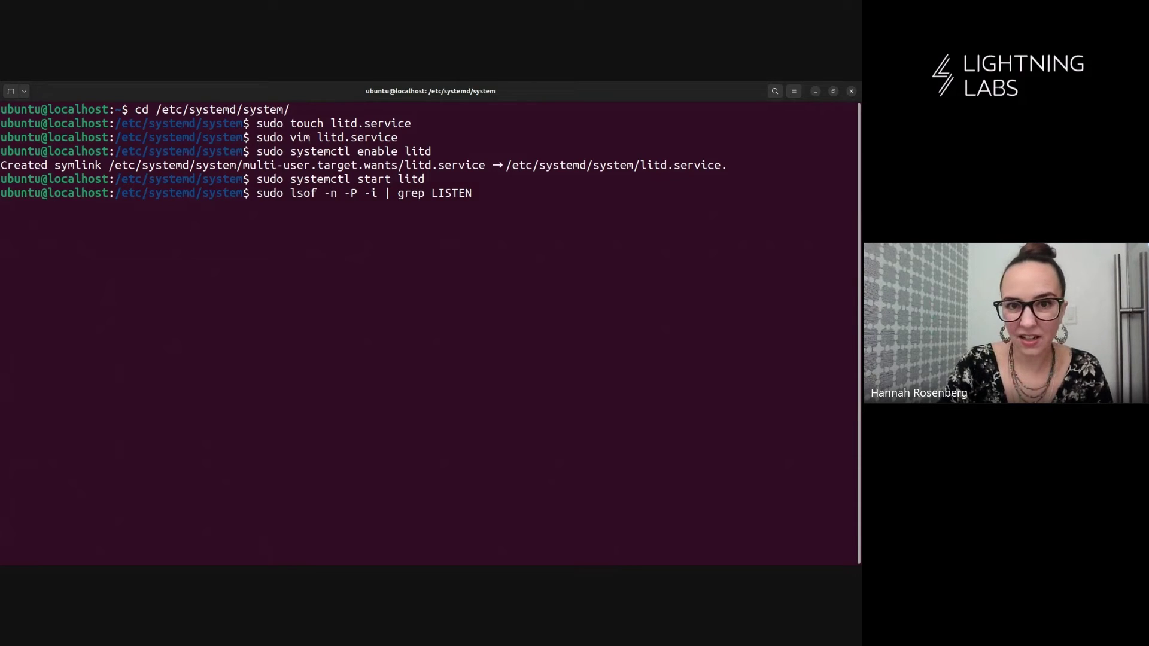
key("Return")
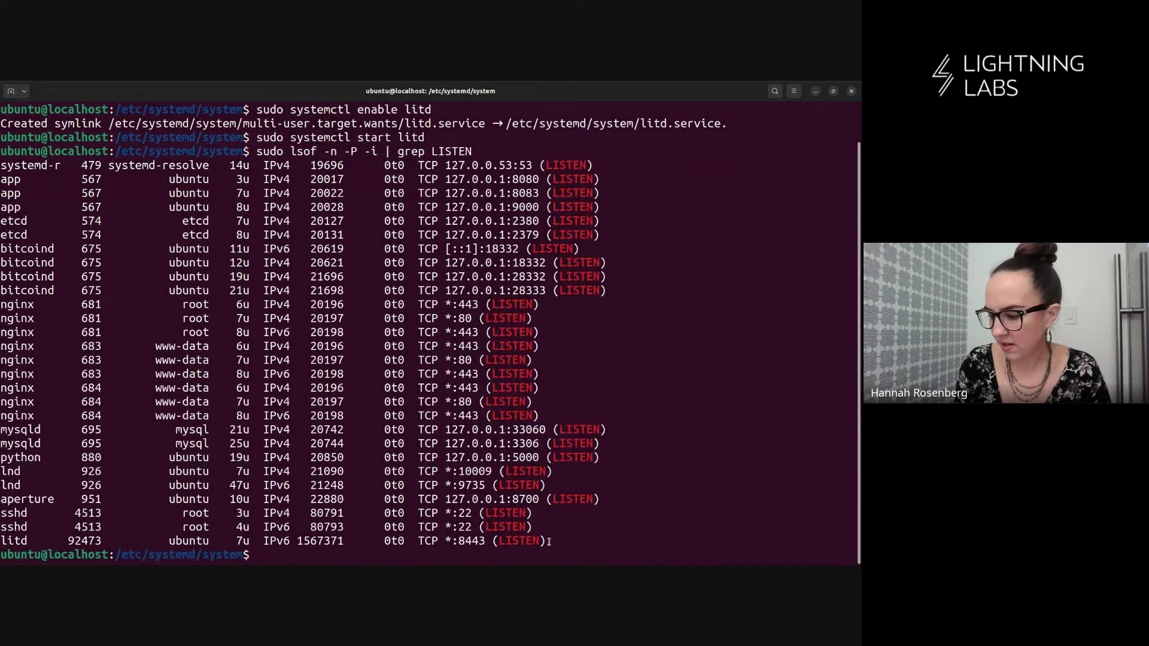
left_click_drag(856, 540, 2, 539)
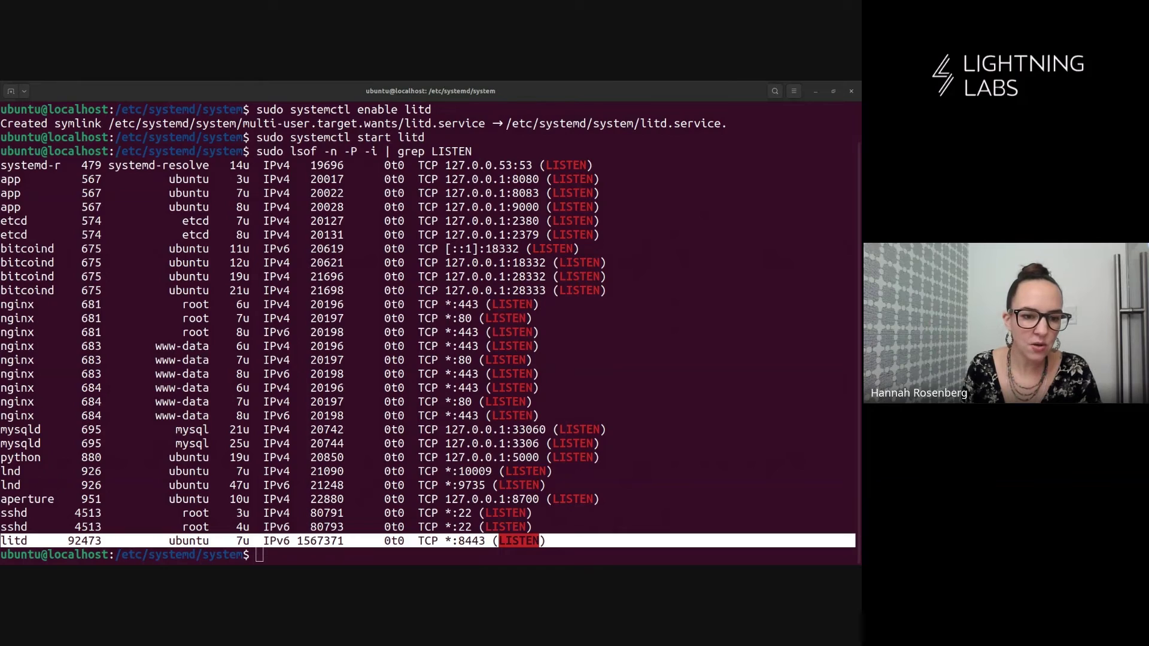
key("alt+Tab")
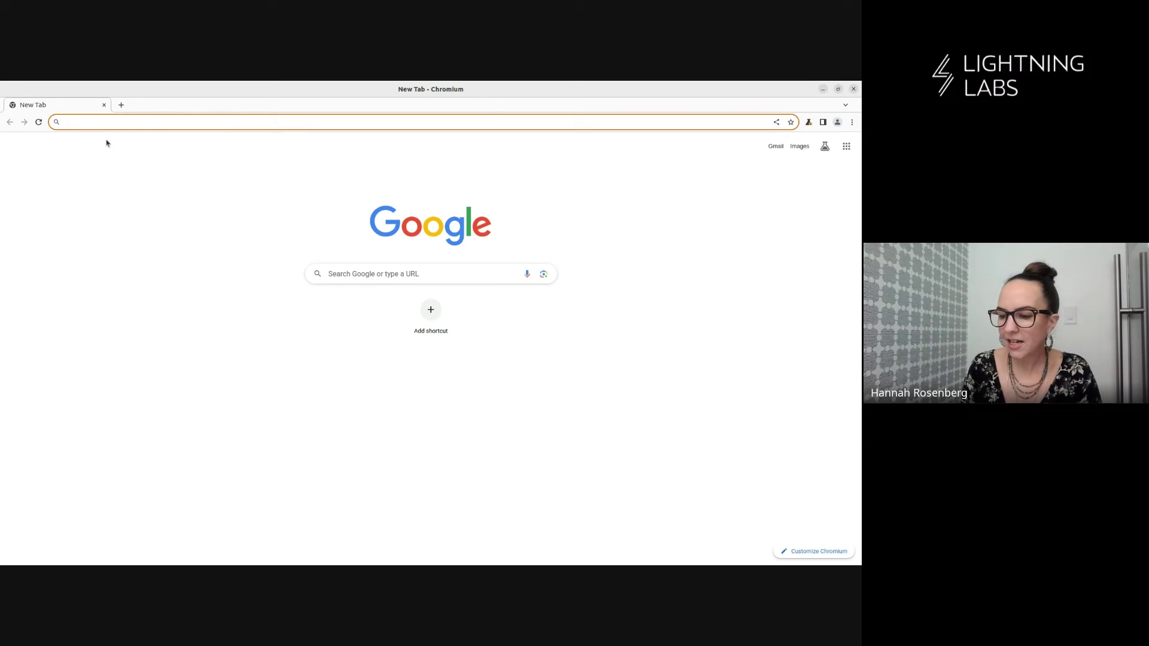
left_click(104, 122)
type("https://23.92.29.5:8443/")
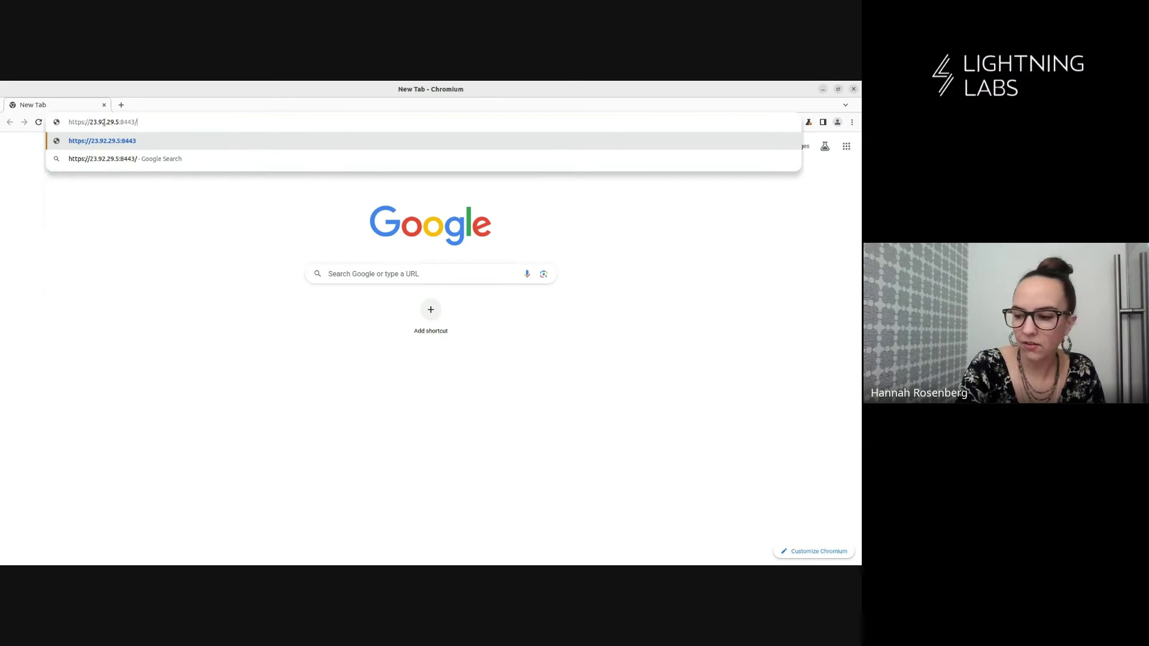
key("Return")
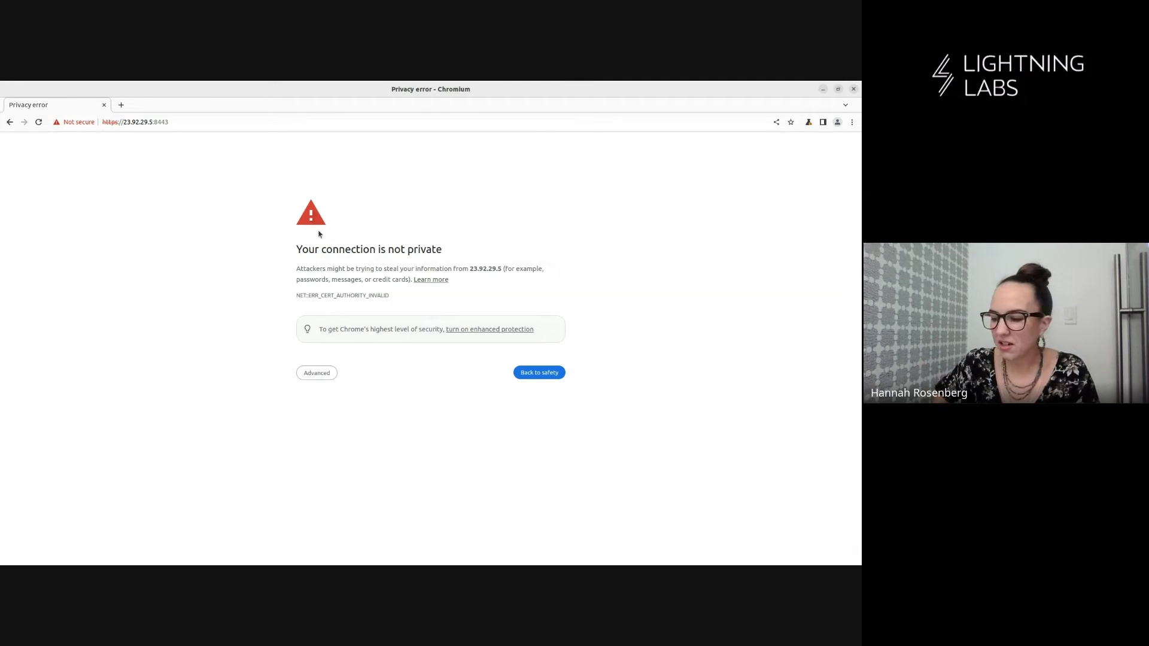
left_click(313, 375)
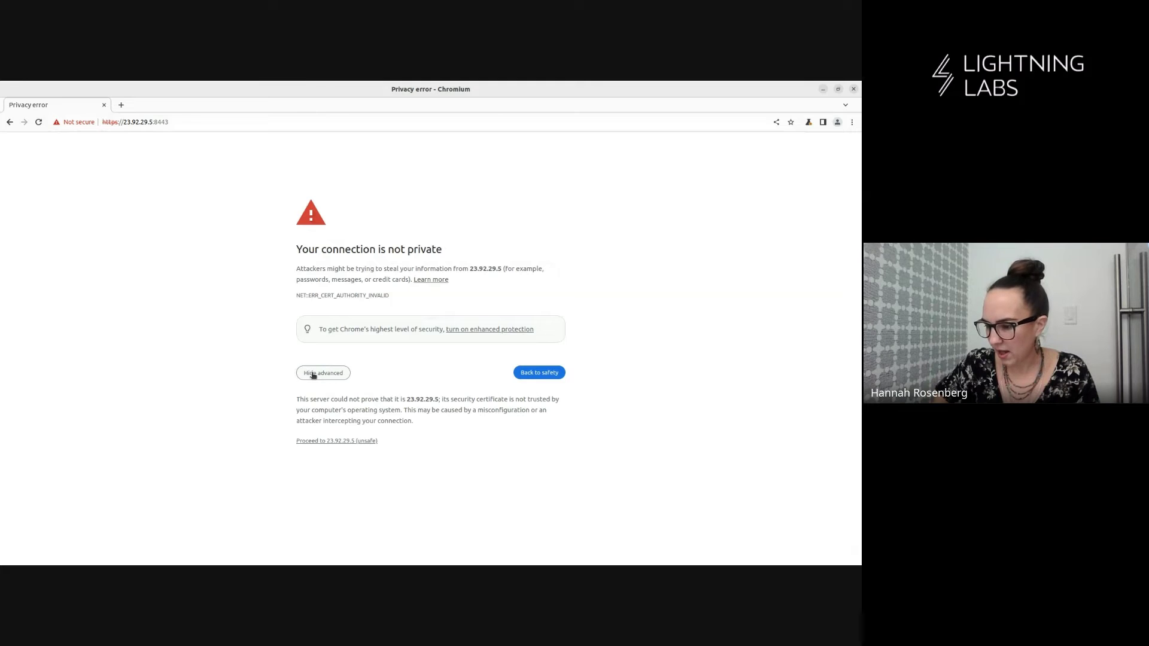
left_click(302, 442)
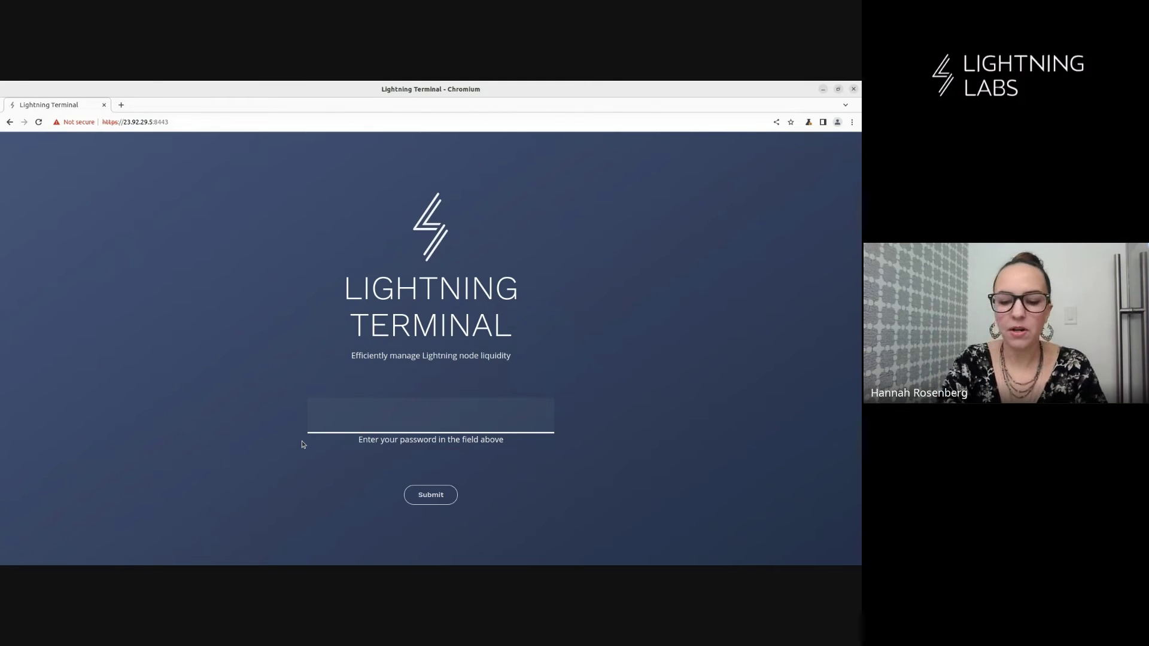
- Log into the local Lightning Terminal UI with the litd UI password
type("••••••••")
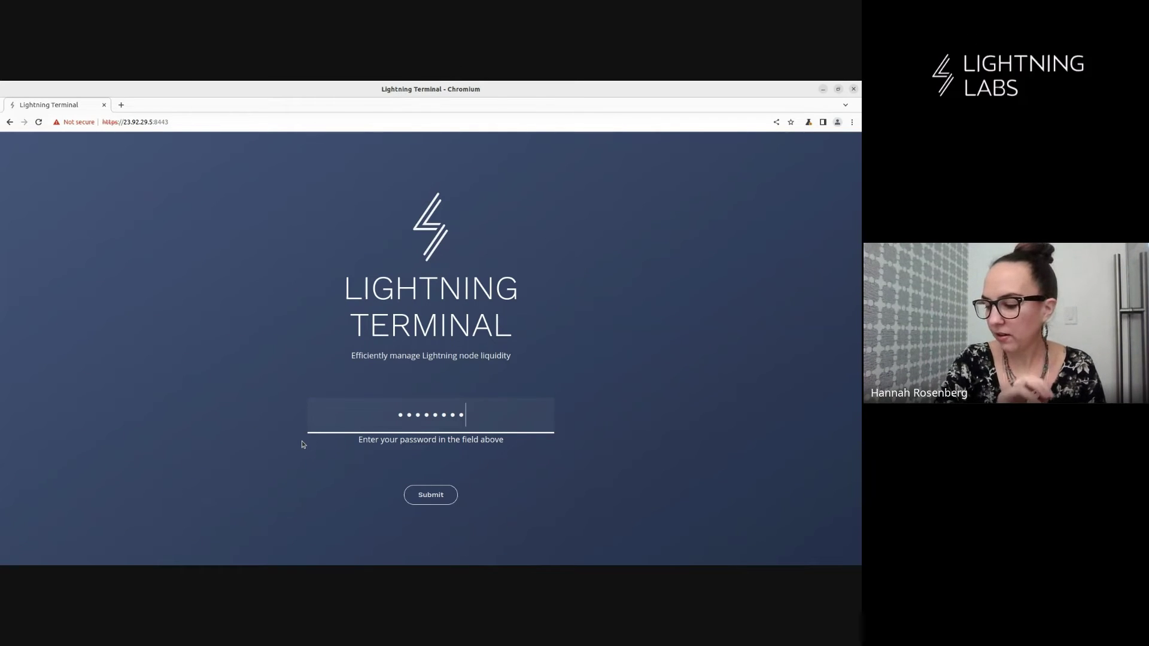
key("Return")
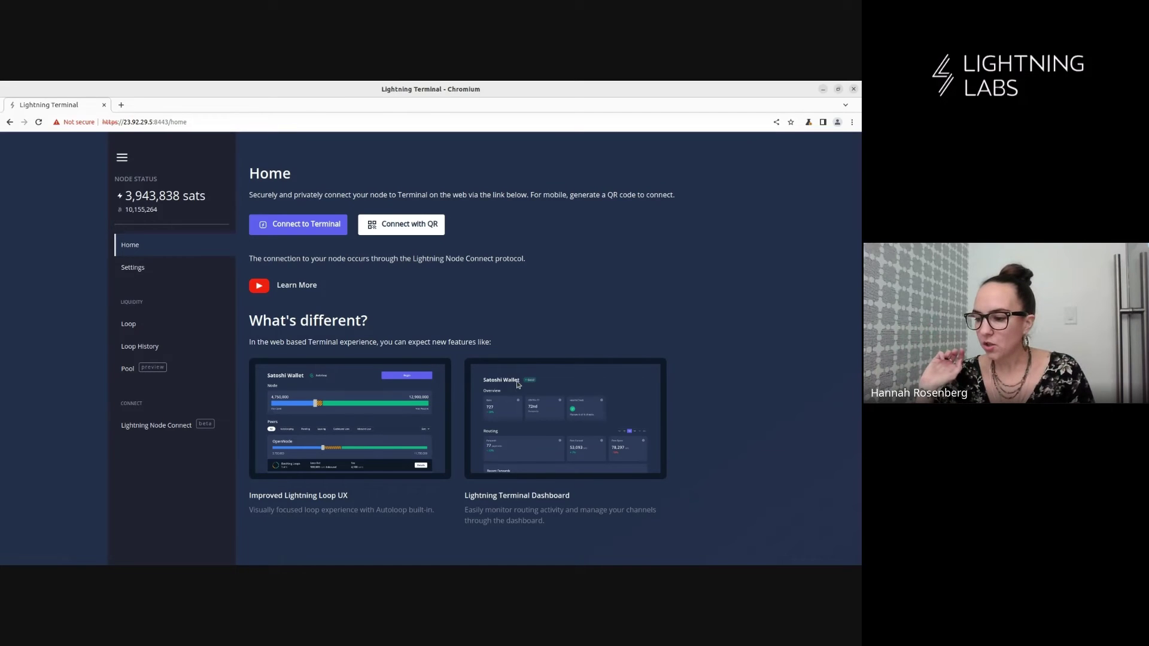
left_click(282, 231)
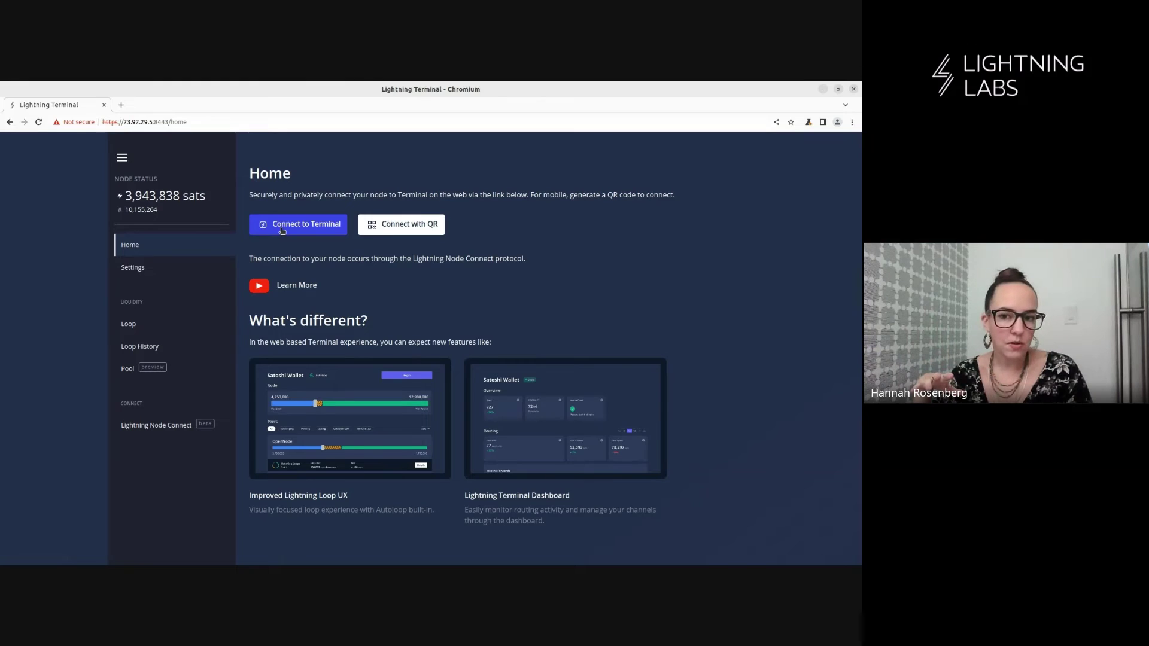
left_click(281, 229)
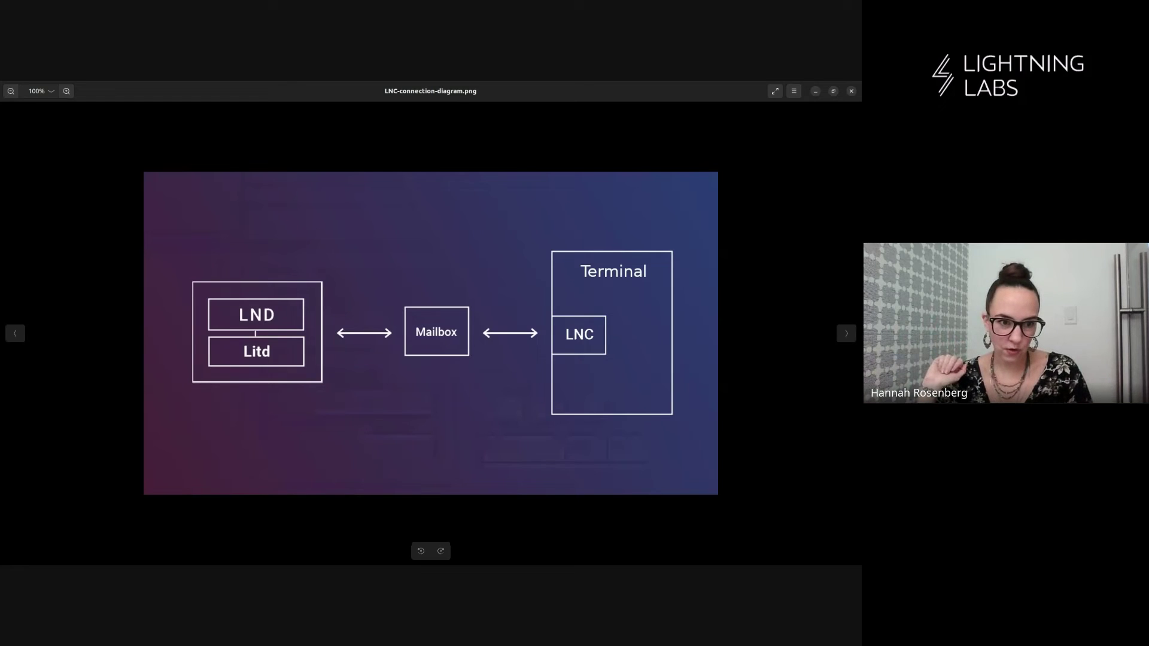
key("alt+Tab")
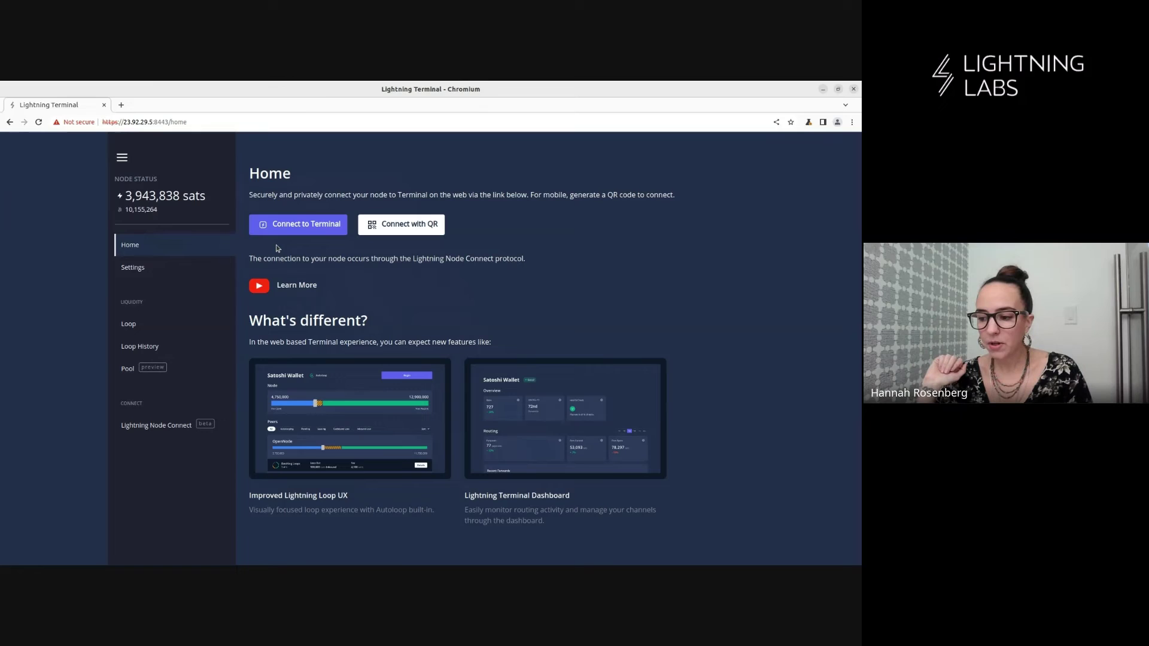
- Connect Terminal web using the pairing phrase, then set and confirm a new Terminal password
left_click(306, 224)
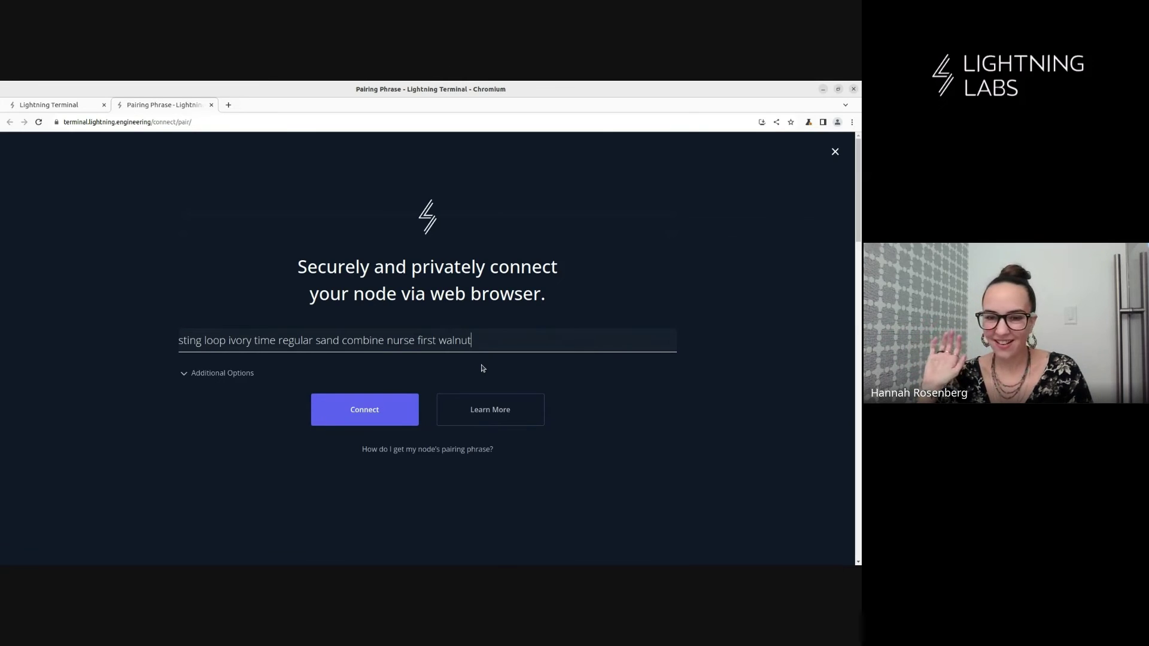
left_click(388, 415)
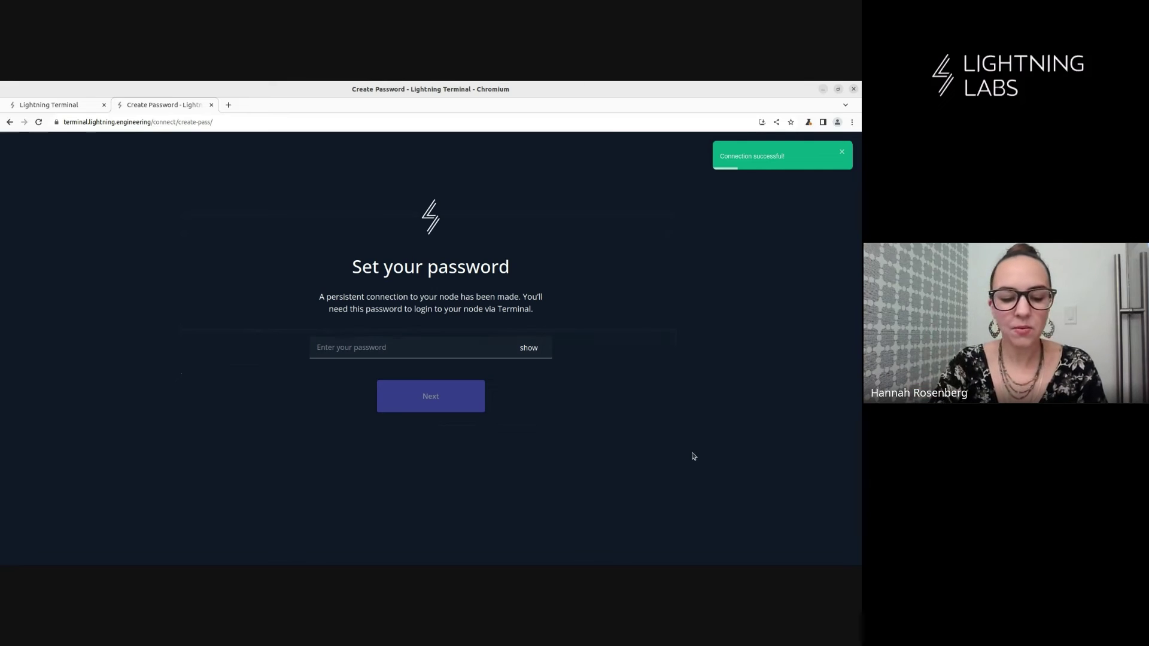
type("********")
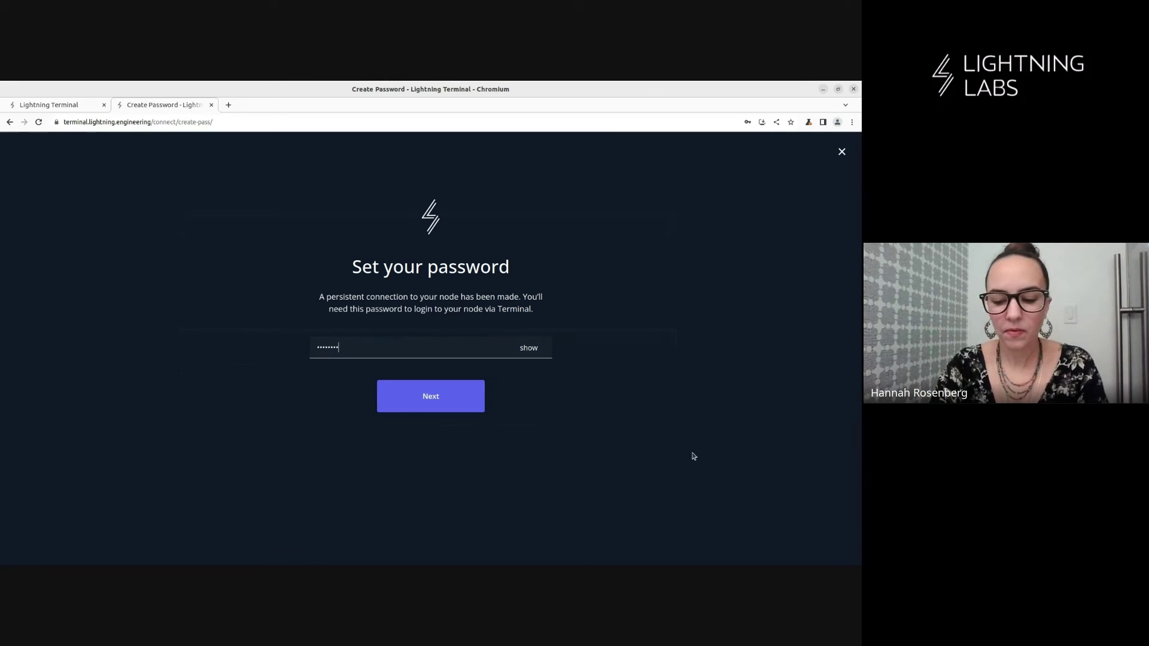
key("Return")
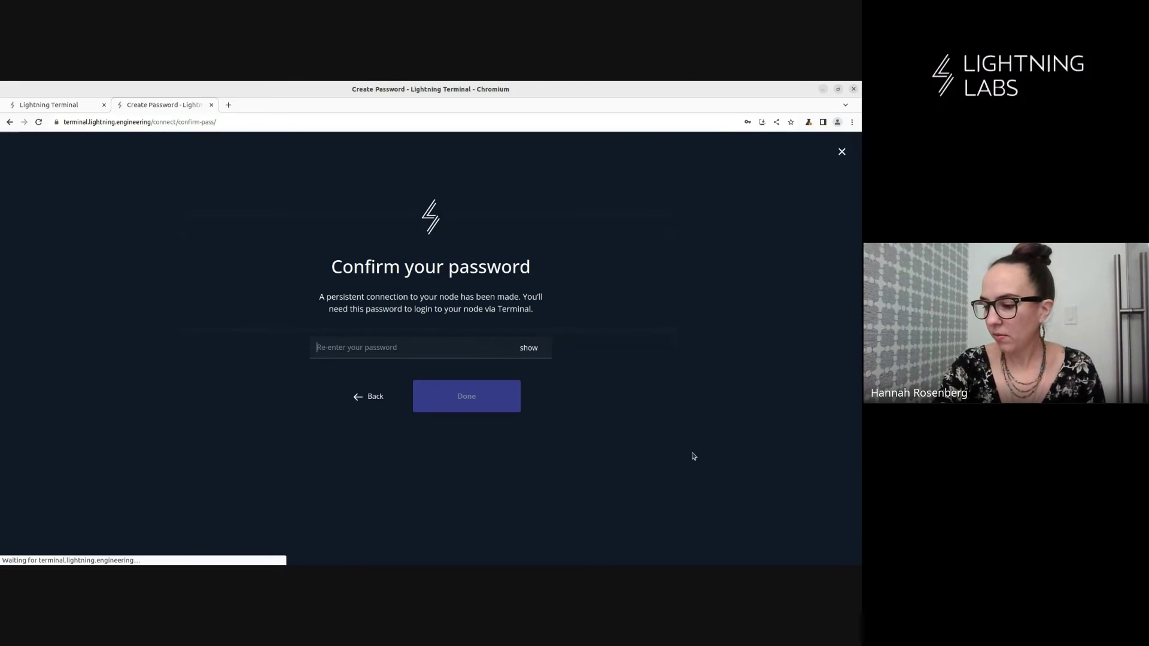
type("***")
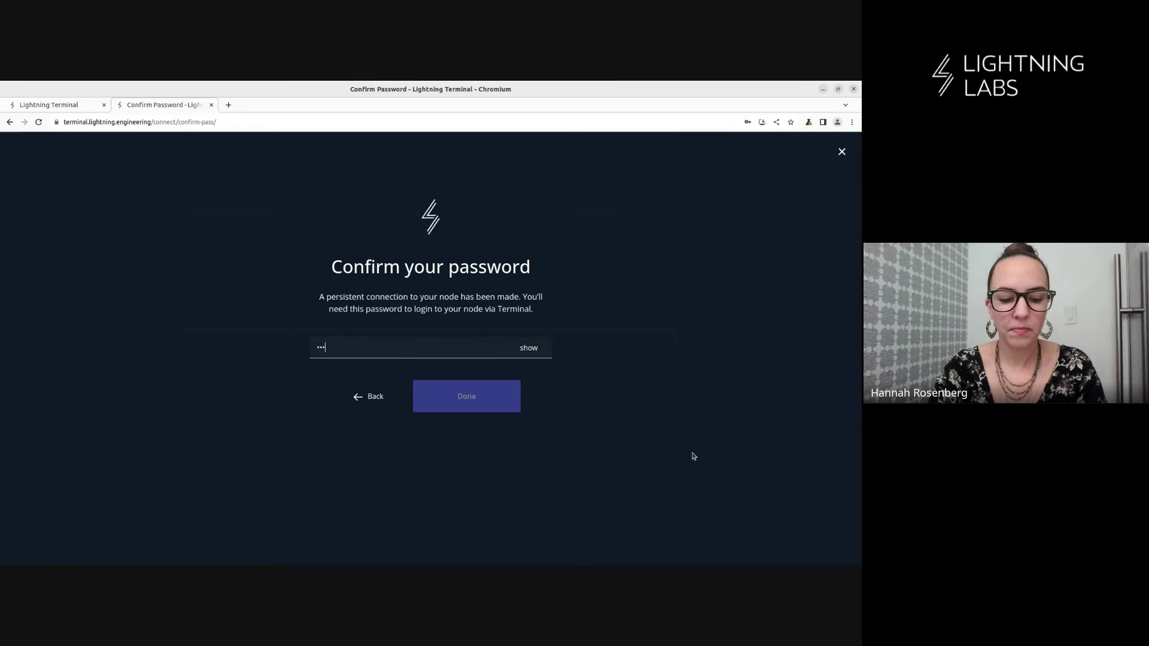
type("*****")
key("Return")
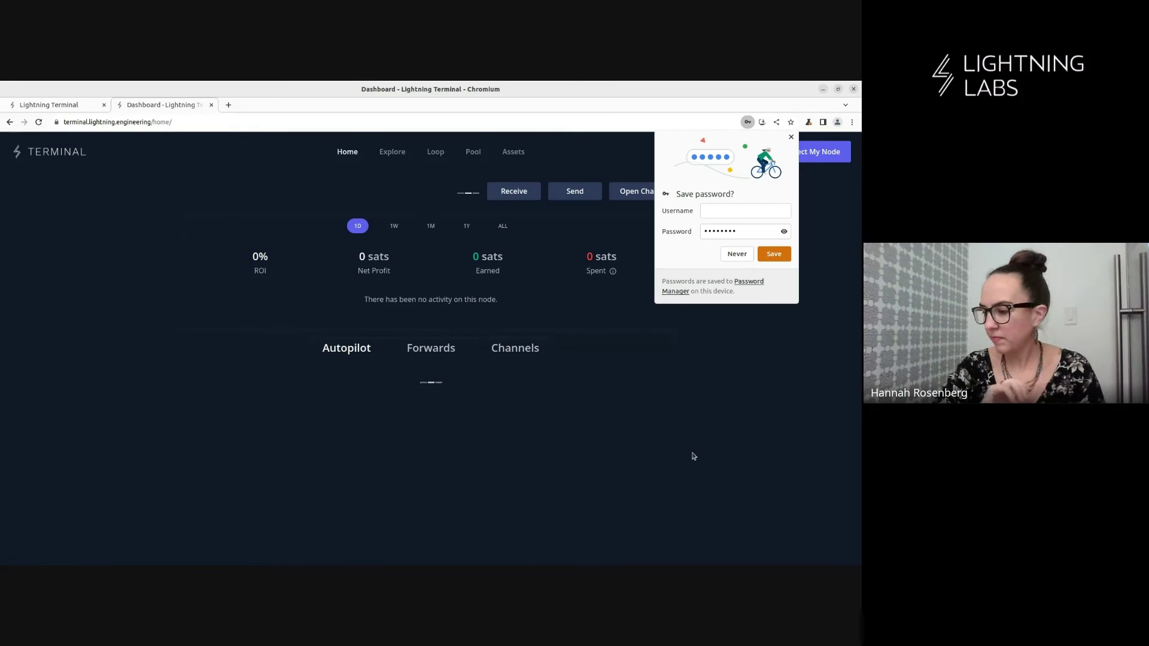
- Decline Chromium's offer to save the password and highlight the L402s-R-Fun node name
left_click(737, 254)
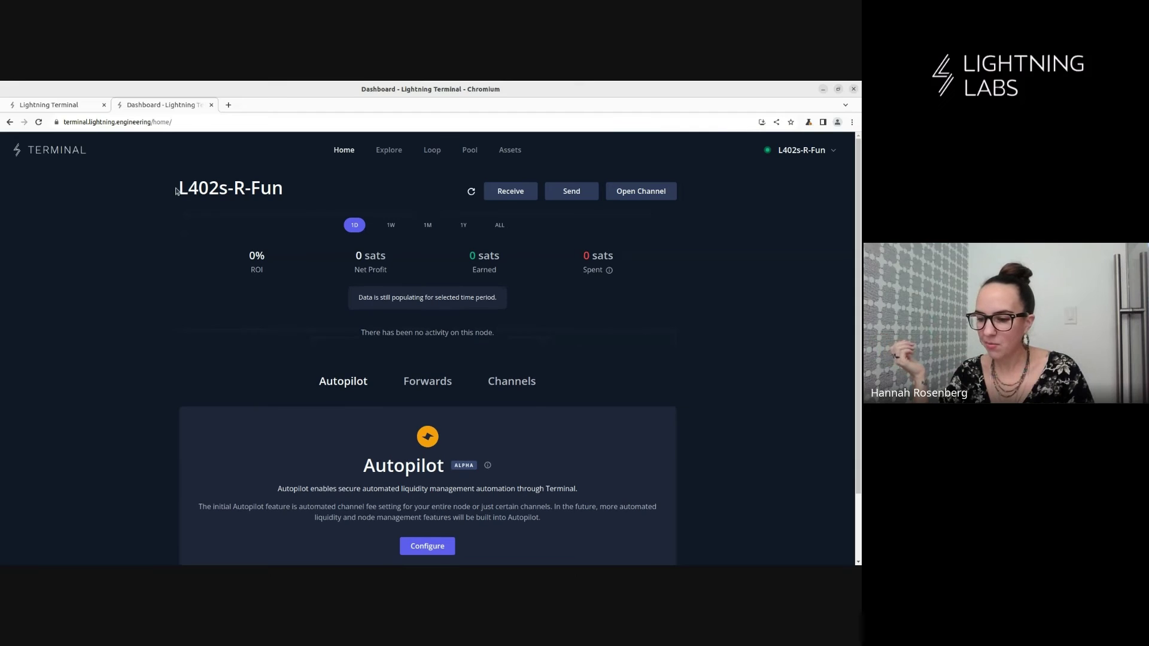
left_click_drag(176, 190, 281, 189)
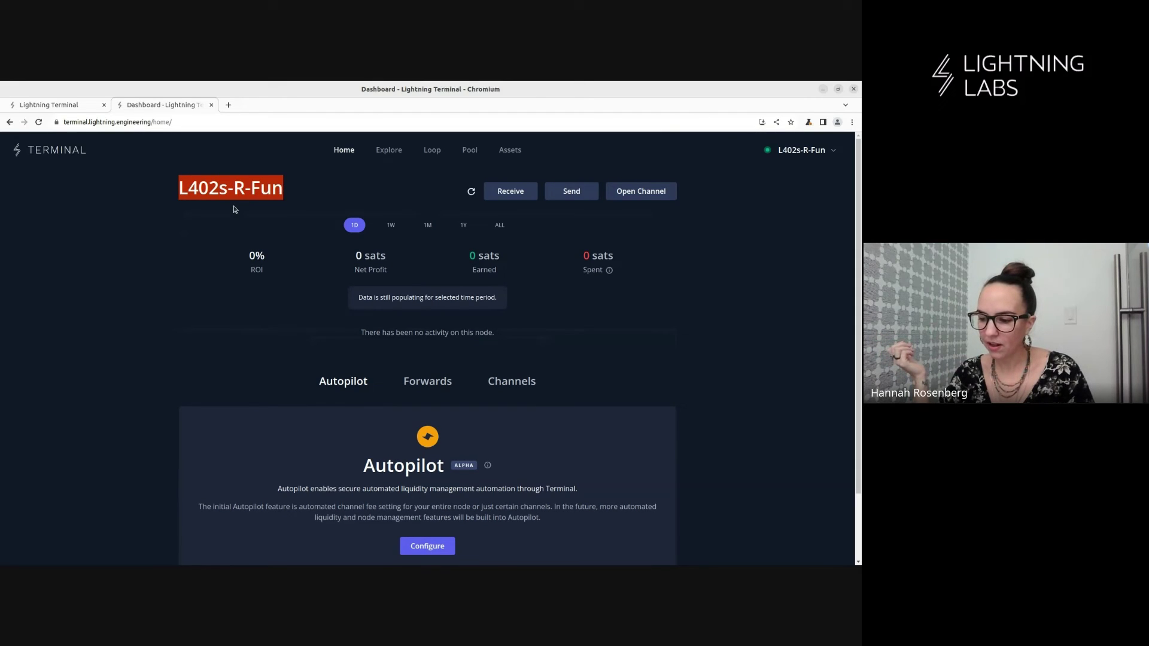
left_click(213, 218)
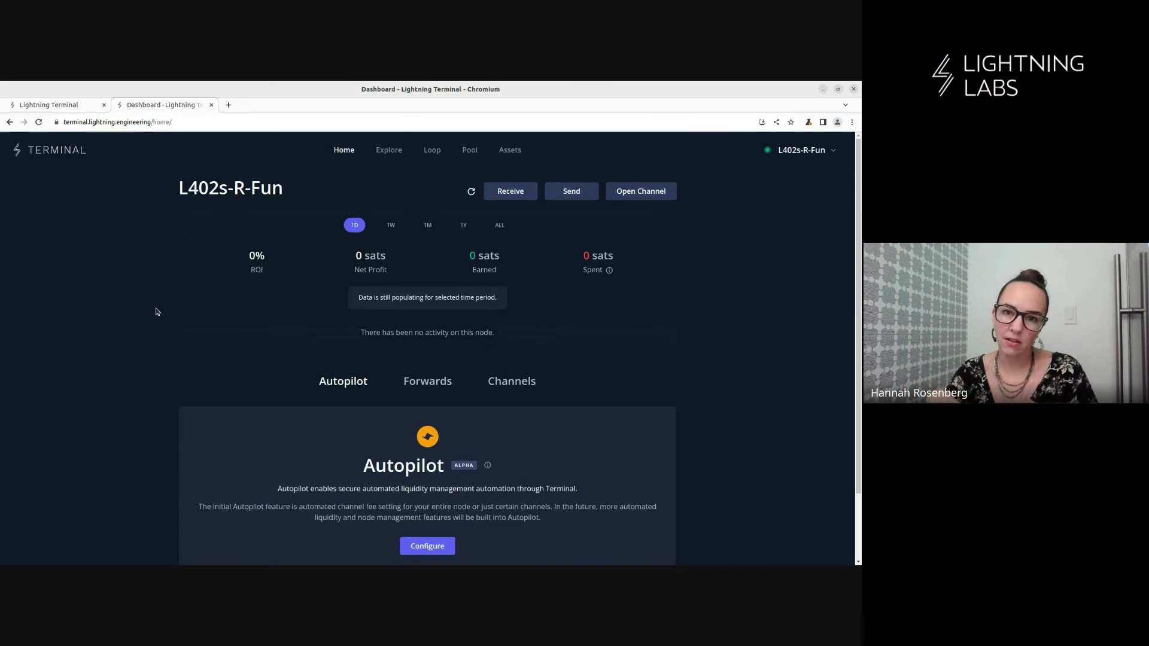
- Disconnect the node from Terminal web, close the local Lightning Terminal tab, and return to the terminal
left_click(839, 151)
left_click(757, 343)
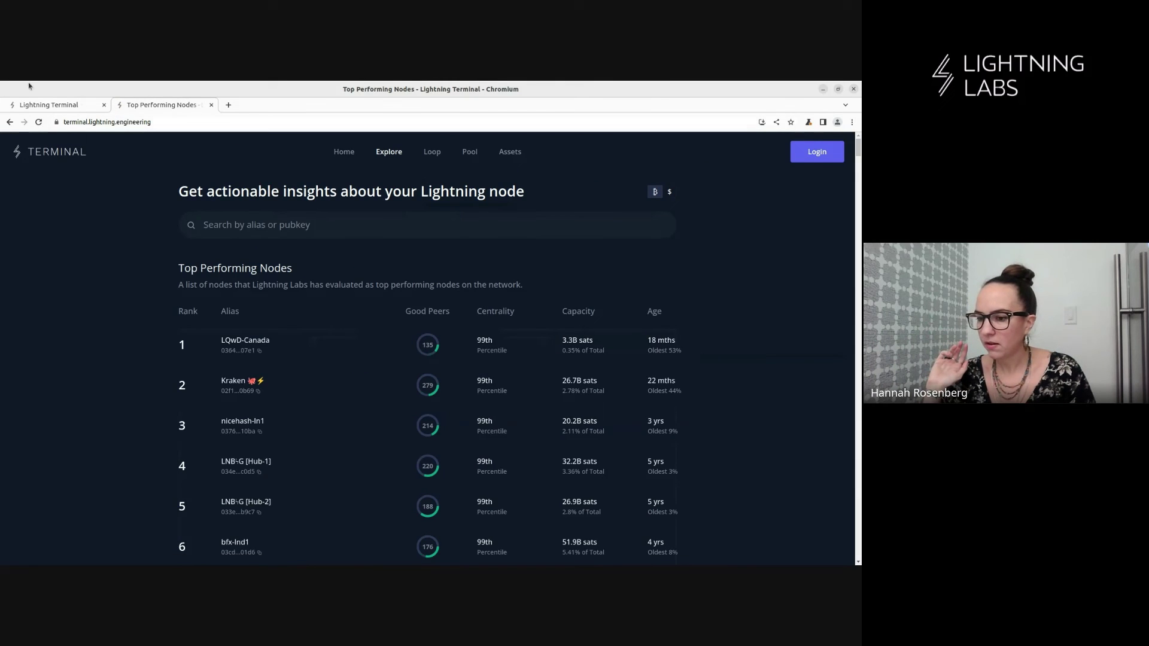
left_click(79, 106)
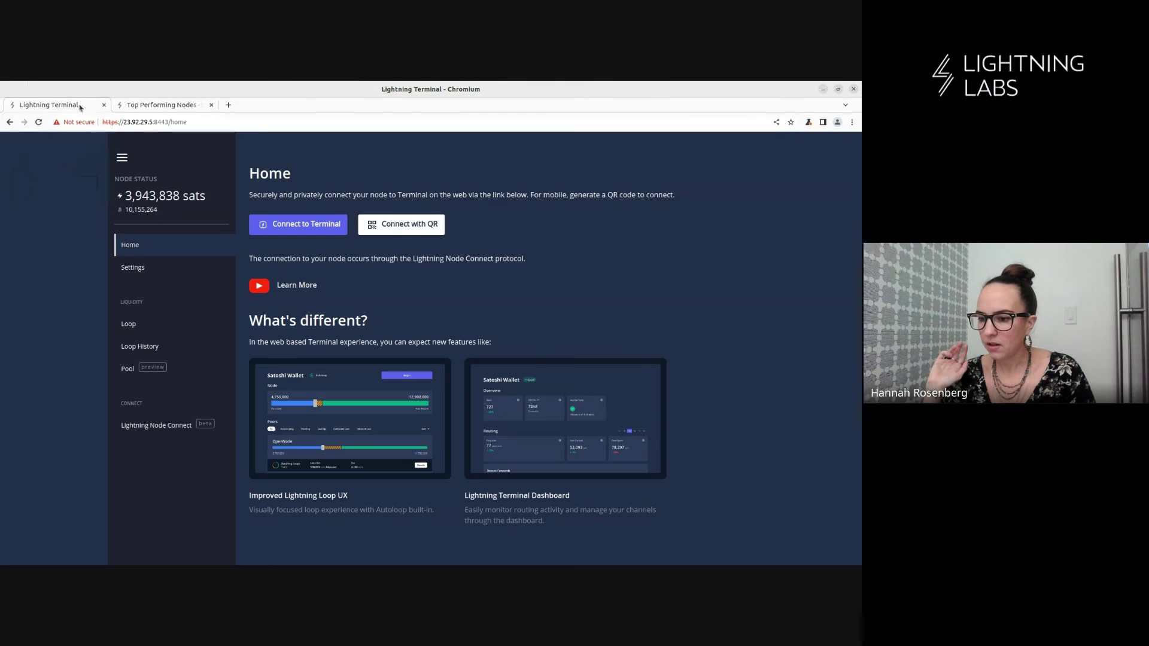
left_click(102, 106)
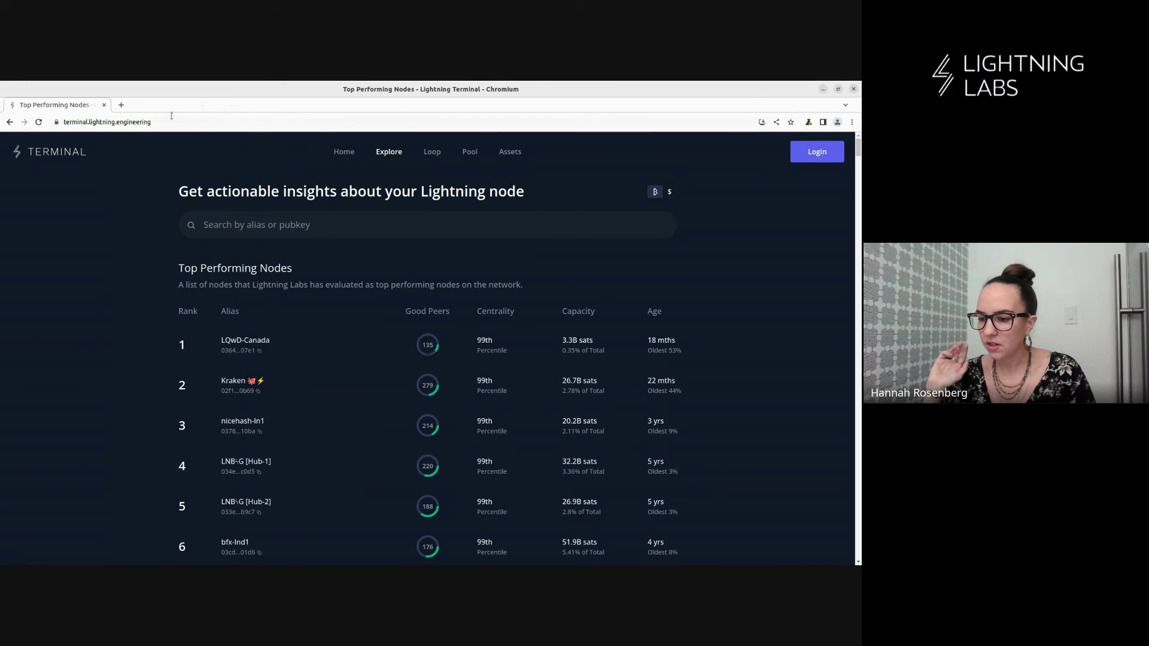
left_click(171, 122)
left_click(80, 256)
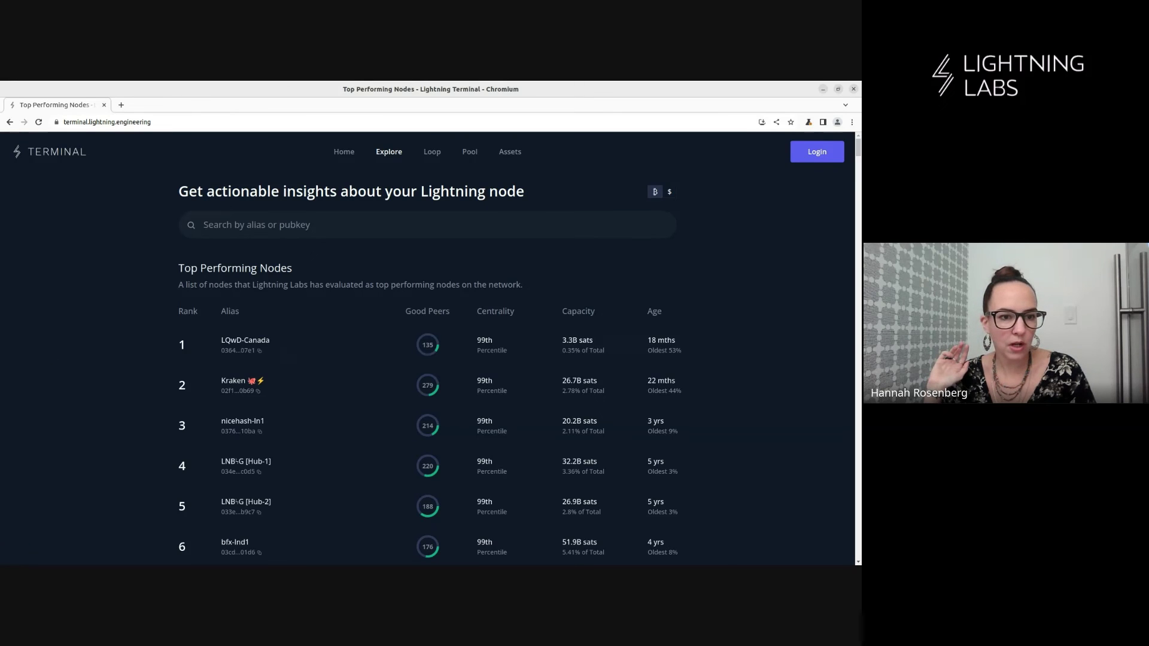
key("alt+Tab")
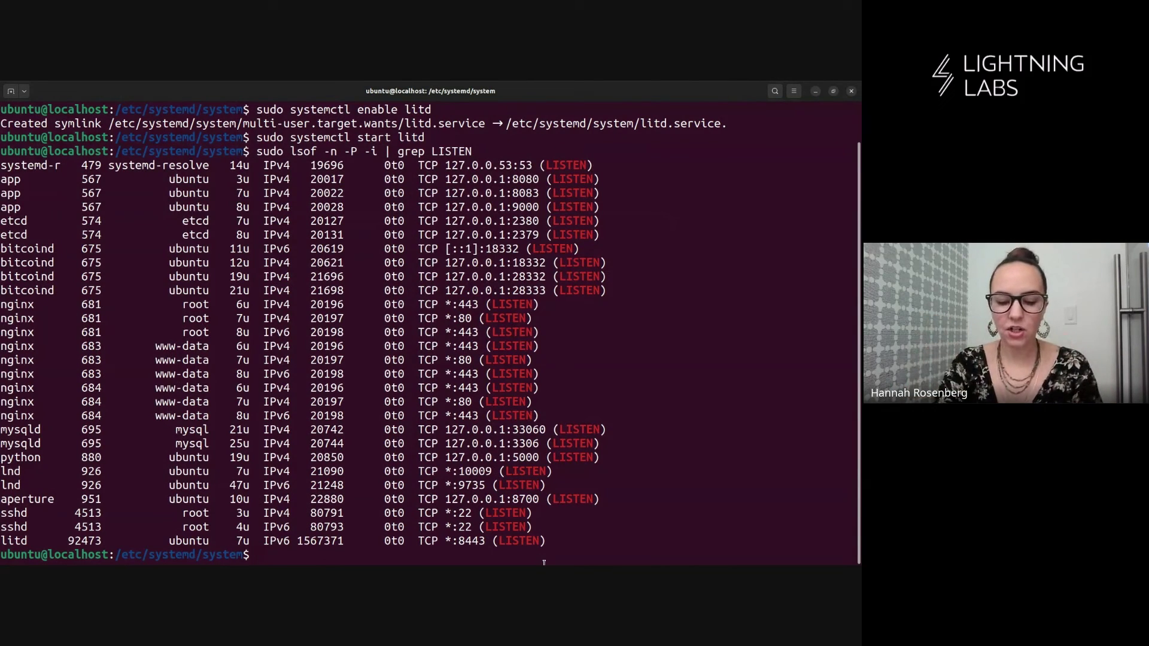
- Return to the home directory and clear the terminal screen
type("cd")
key("Return")
type("clear")
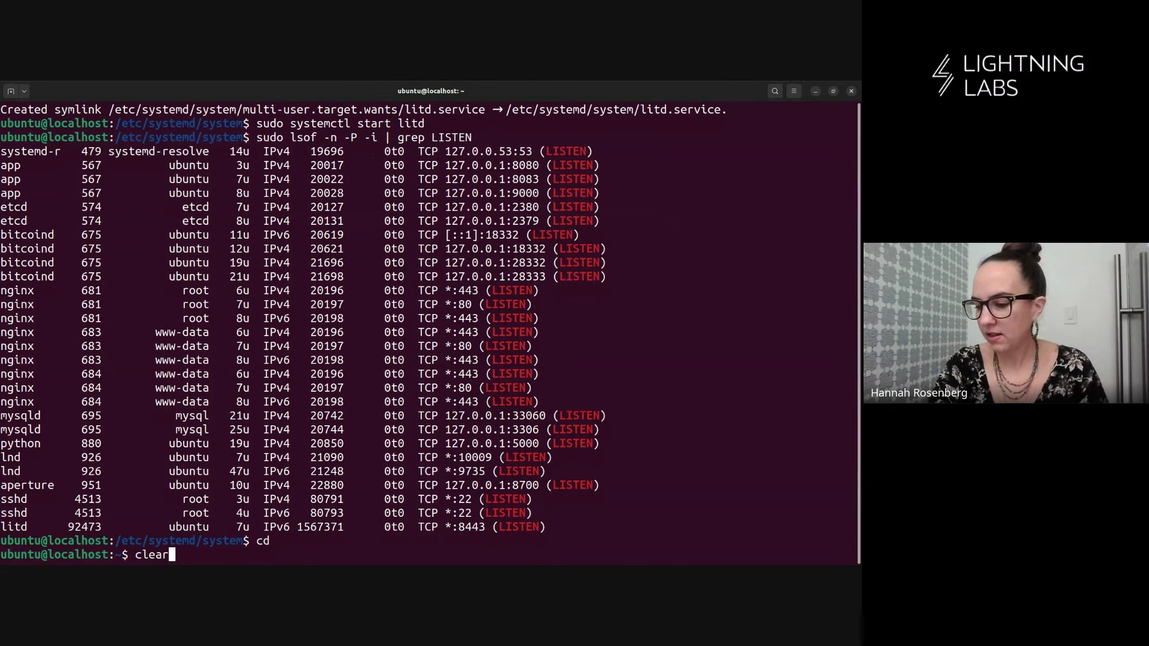
key("Return")
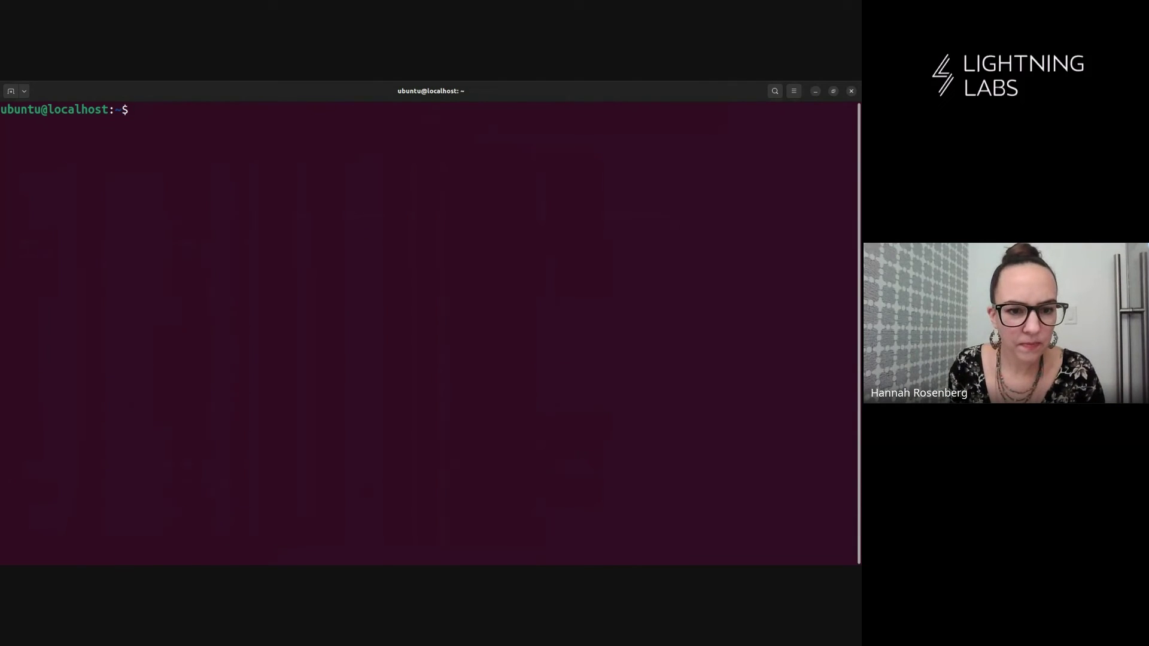
- Create an admin litcli session labelled default on testnet and copy its pairing phrase
type("litcli --network=testnet sessions add --label=\"default\" --type=admin")
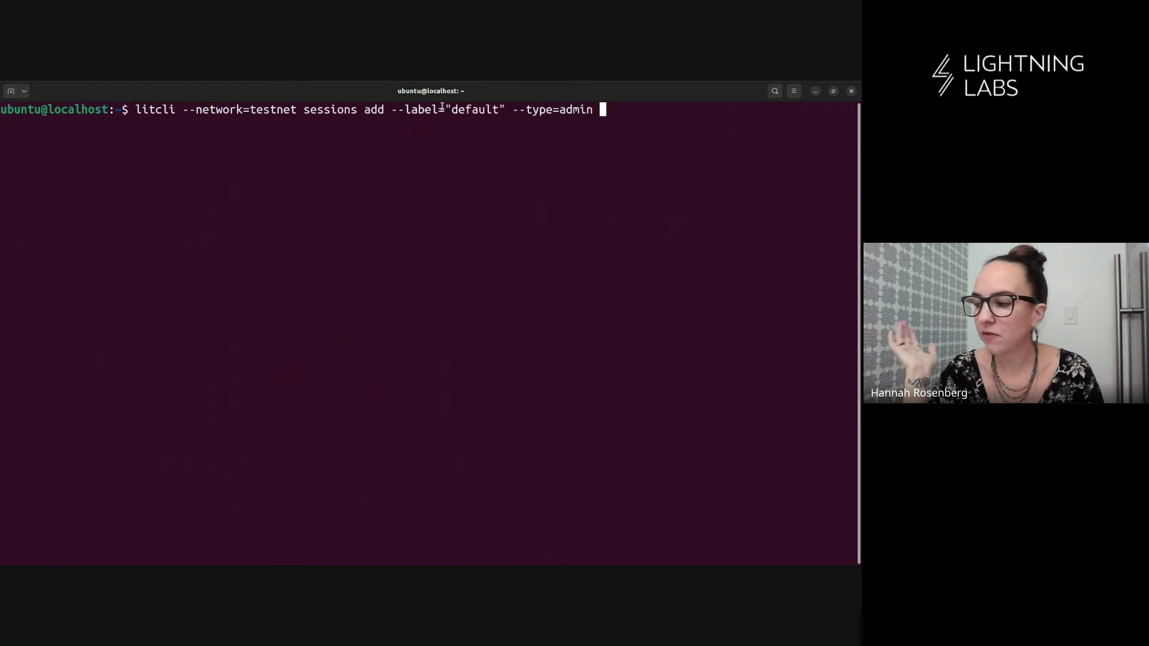
key("BackSpace")
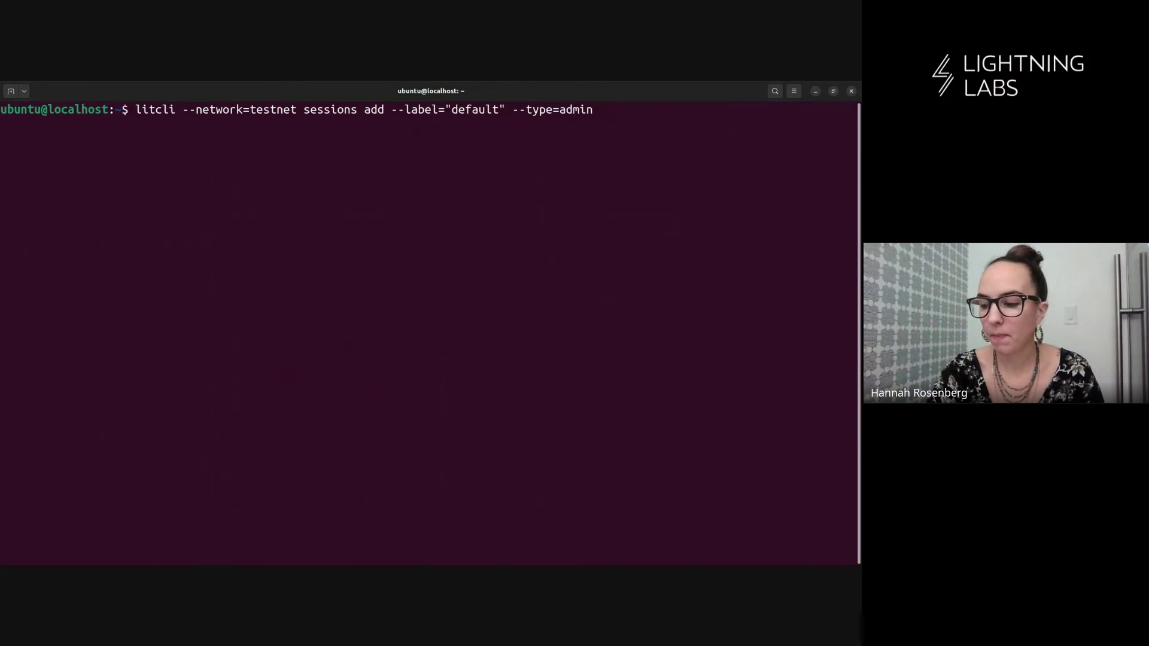
key("Return")
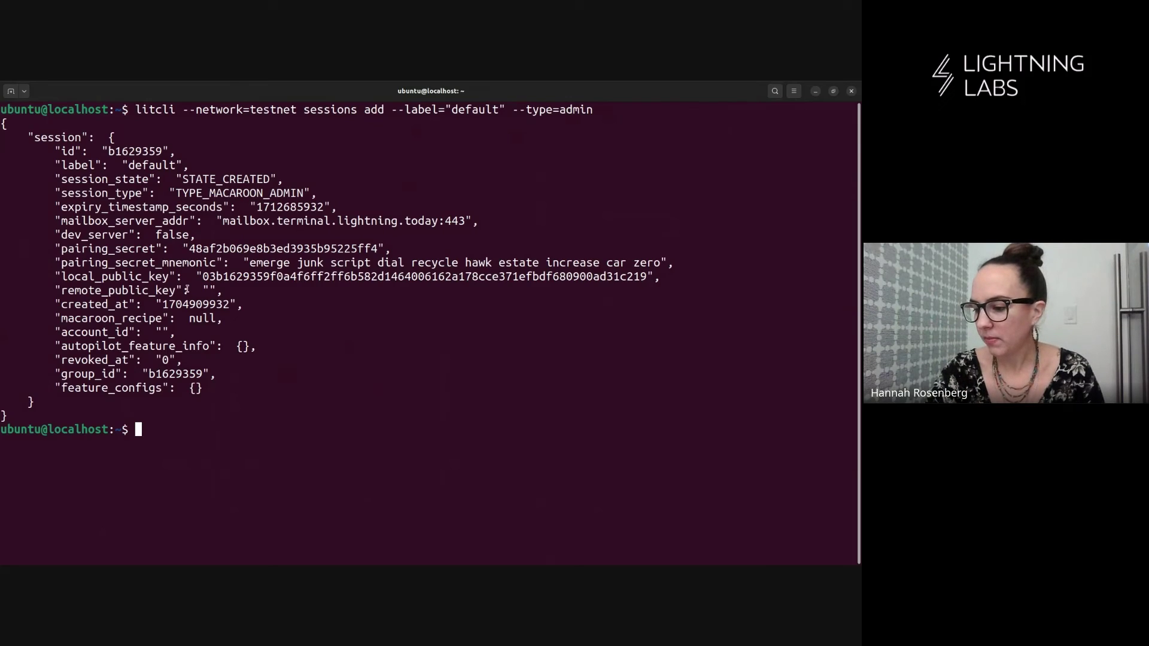
left_click_drag(249, 264, 656, 264)
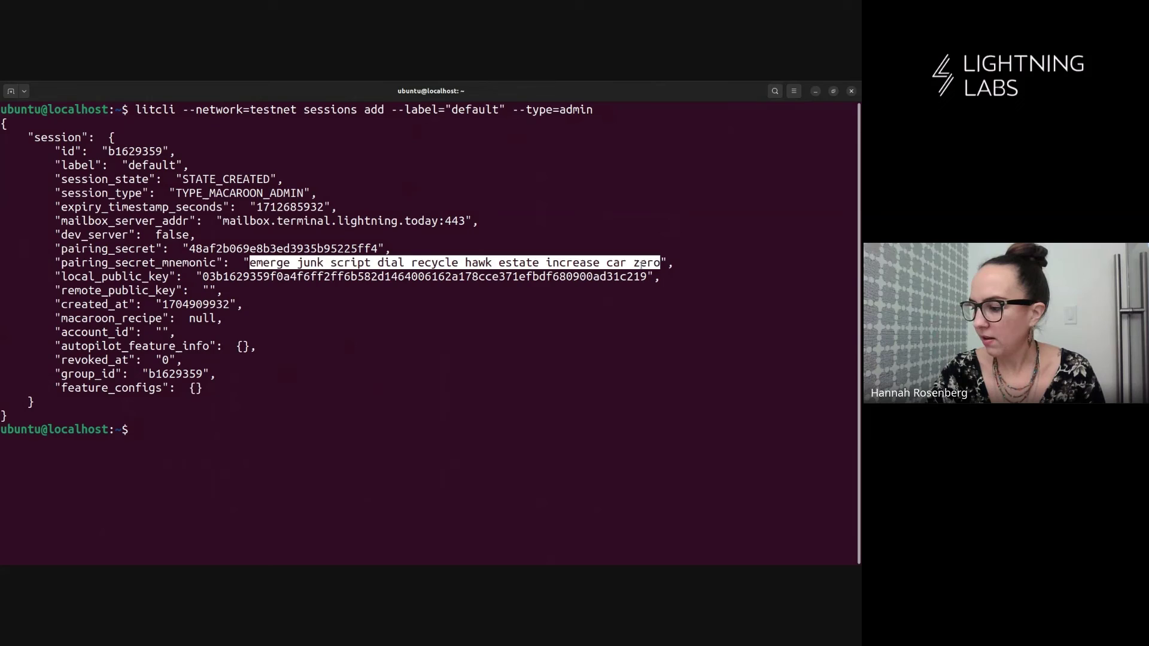
right_click(648, 269)
left_click(649, 270)
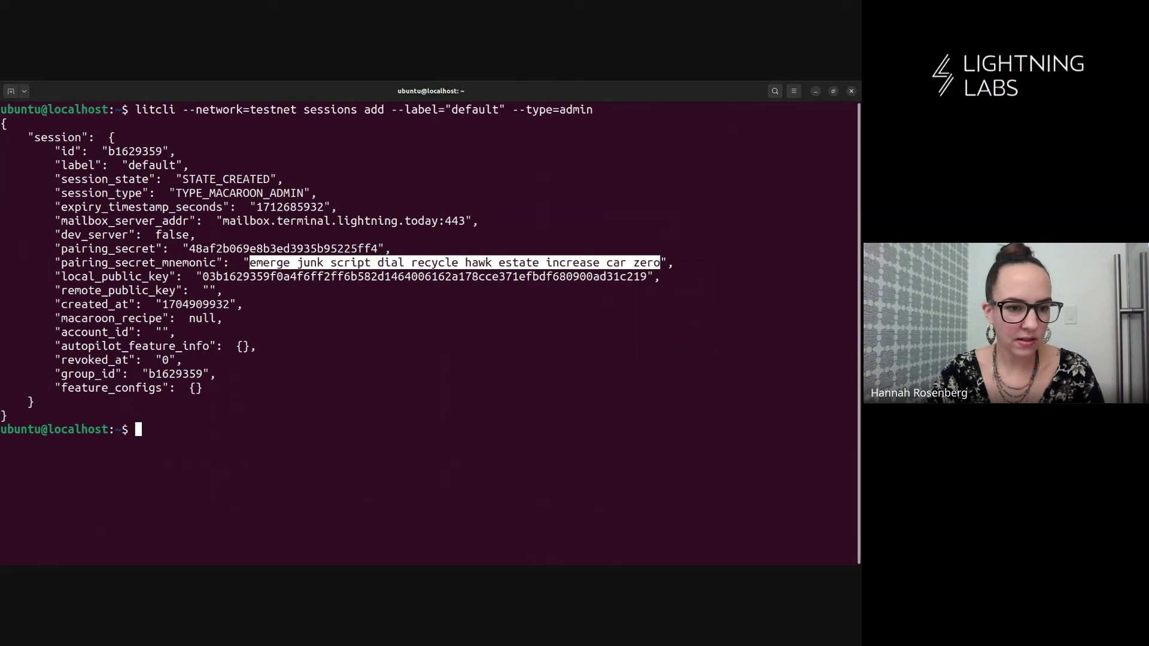
key("alt+Tab")
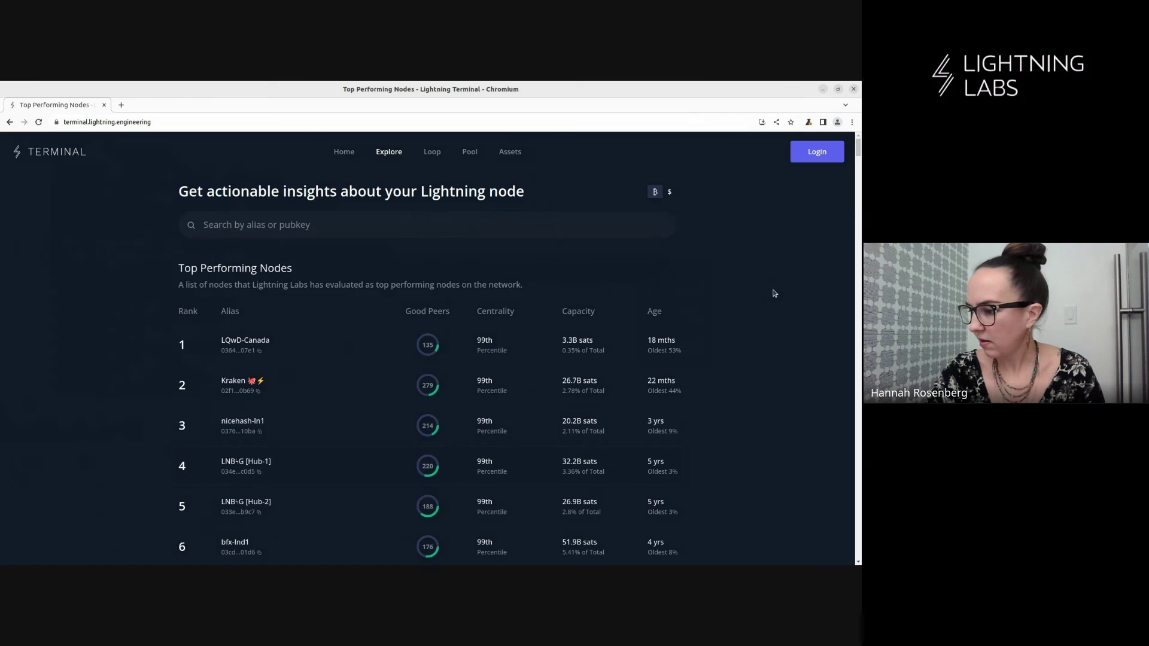
- Reconnect Lightning Terminal to the node using the newly copied pairing phrase
left_click(806, 159)
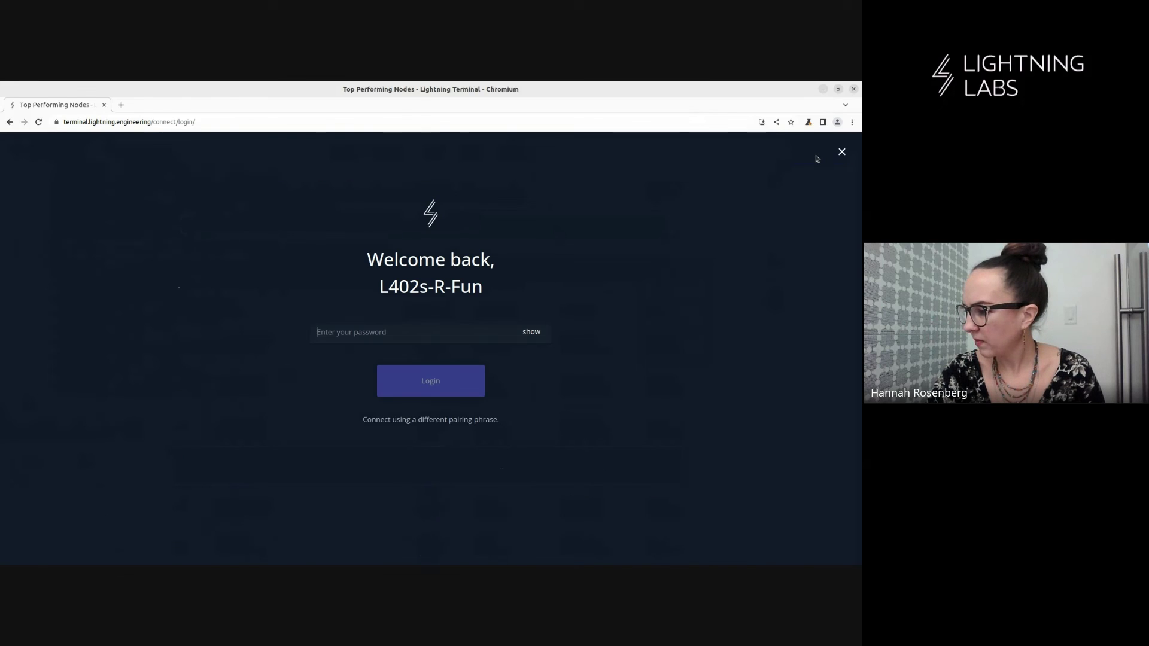
left_click(481, 420)
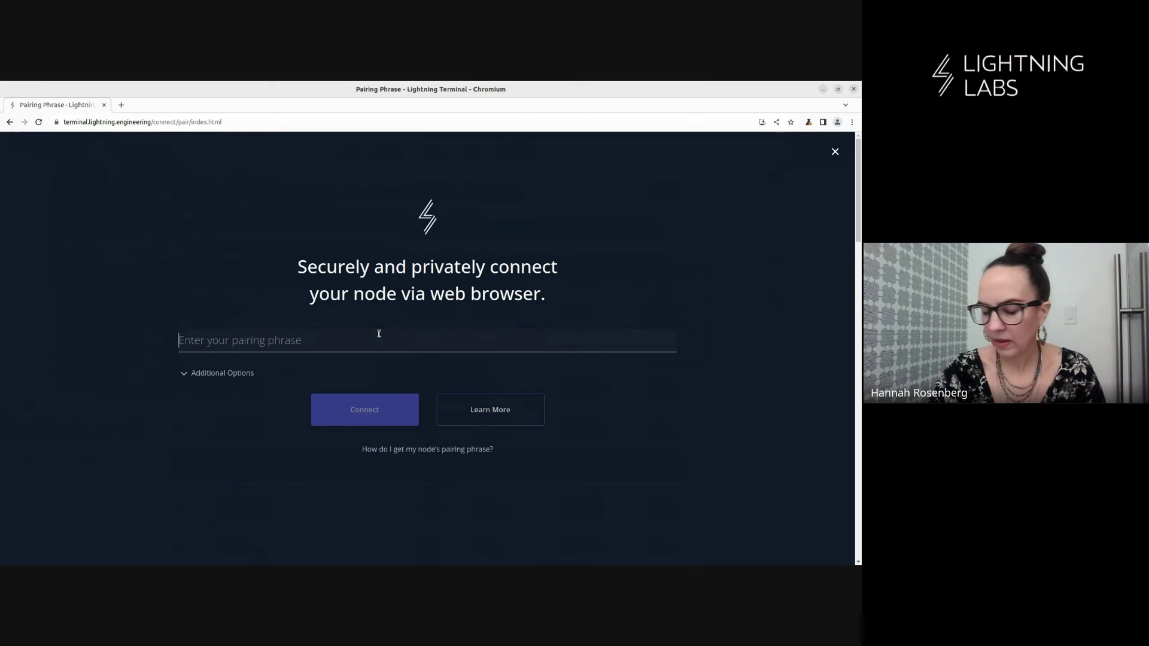
key("ctrl+v")
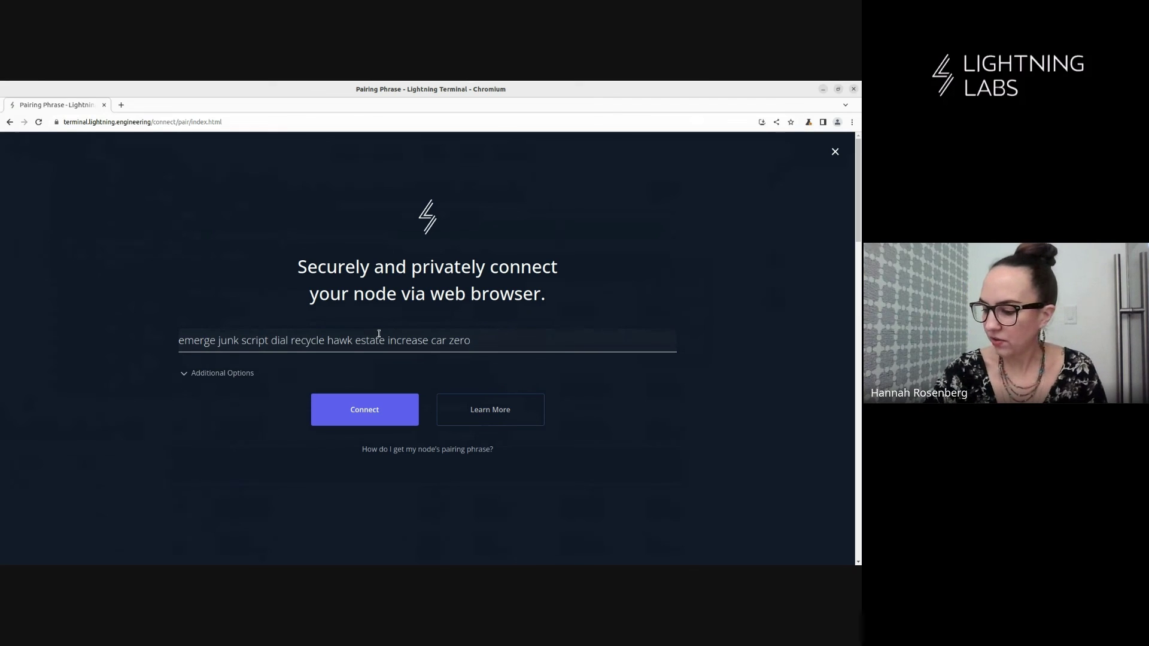
left_click(343, 409)
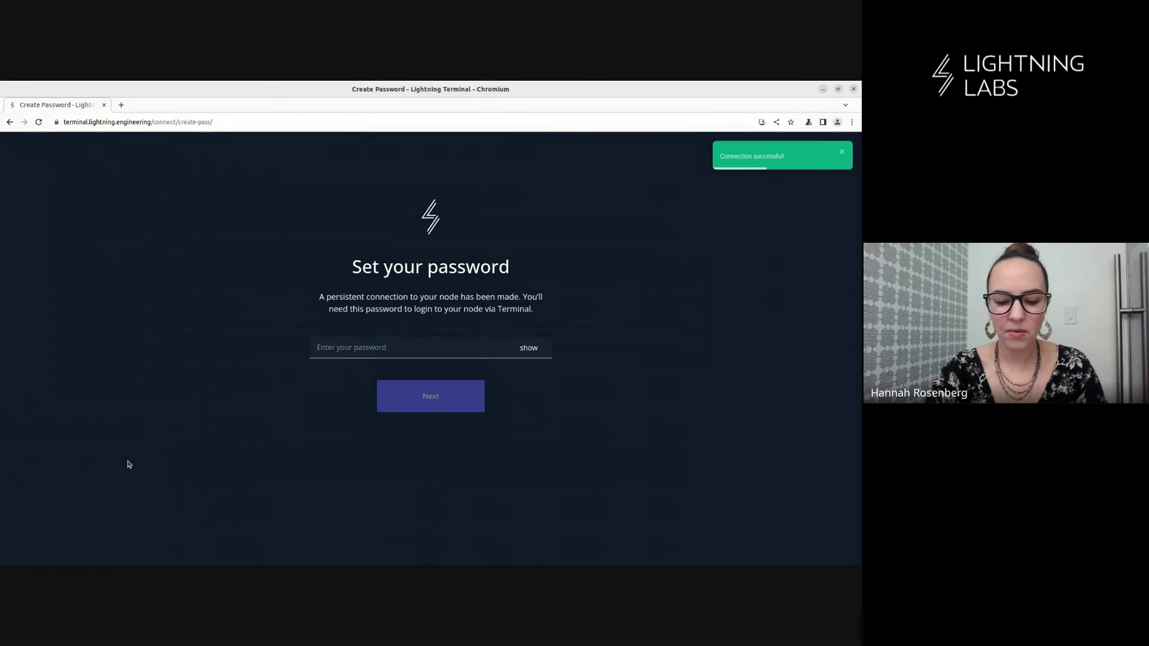
- Set and confirm a new Lightning Terminal password to reach the L402s-R-Fun dashboard
type("••••••")
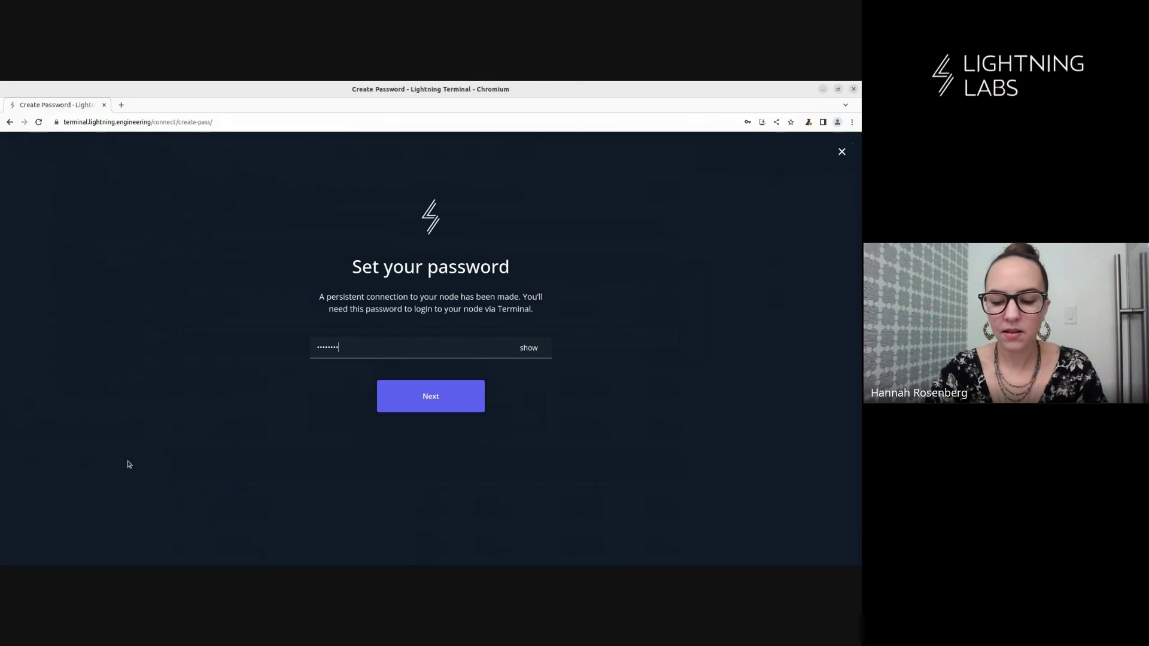
key("Return")
type("•••••")
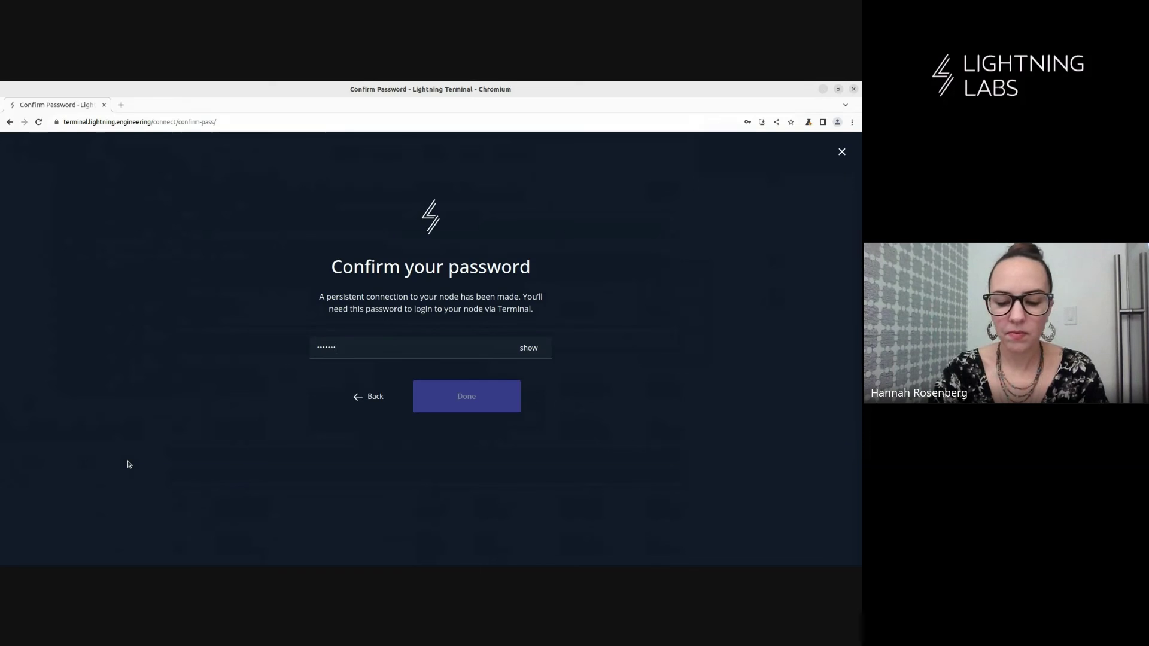
type("•")
key("Return")
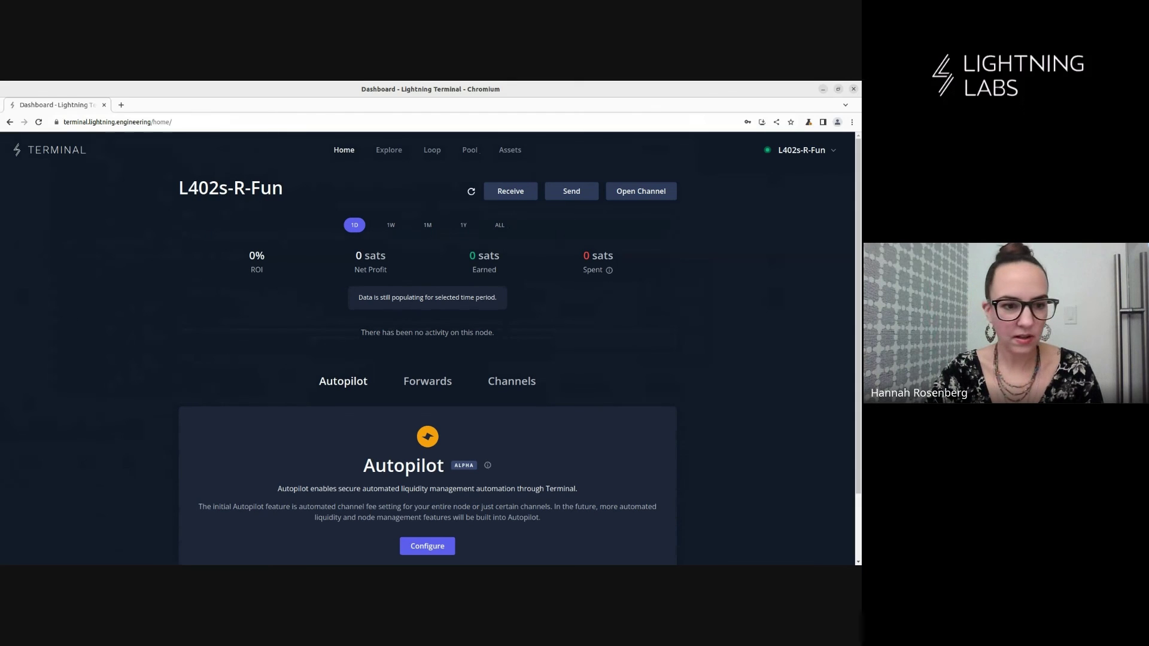
- Return to GNOME Terminal and clear the screen with the clear command
key("alt+Tab")
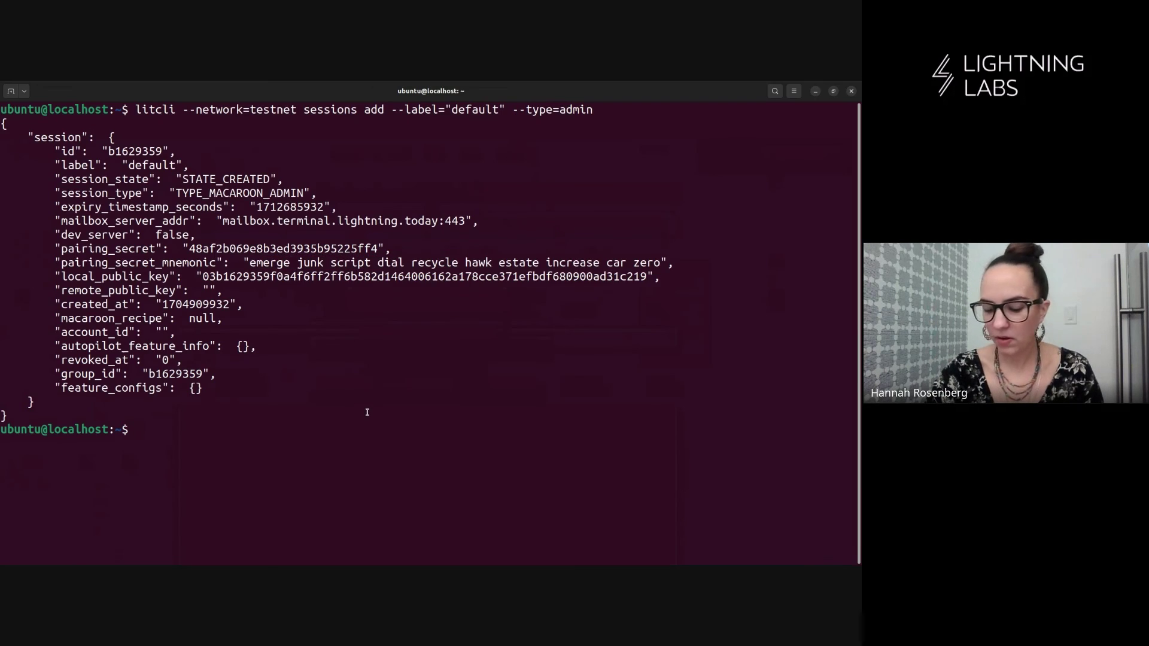
type("clear")
key("Return")
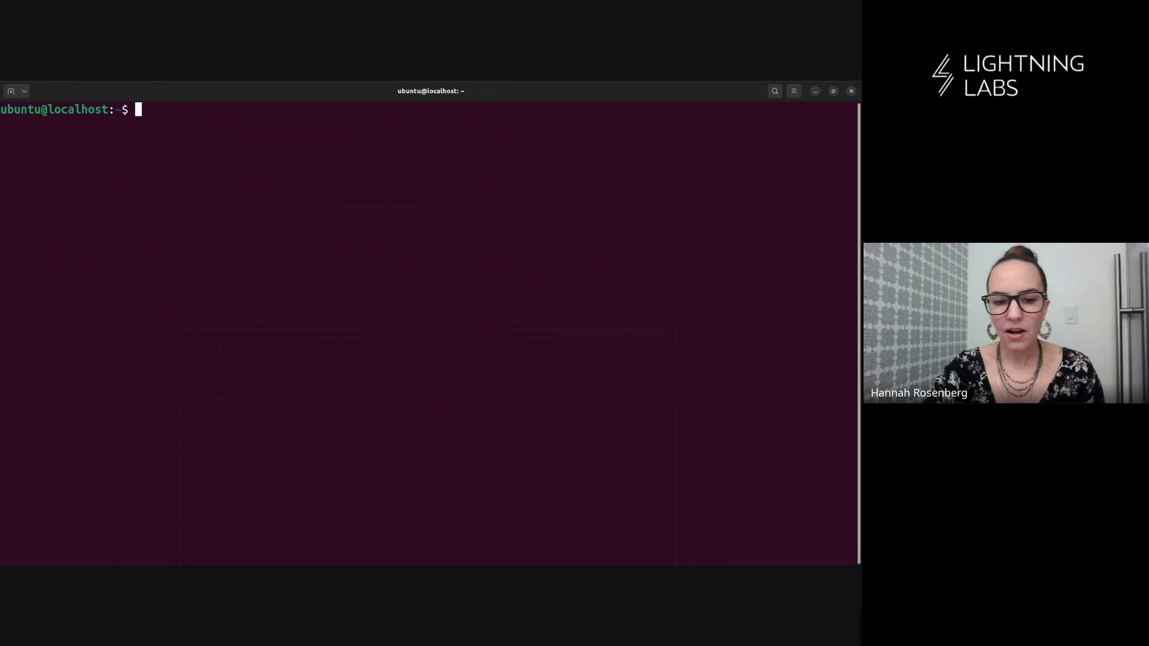